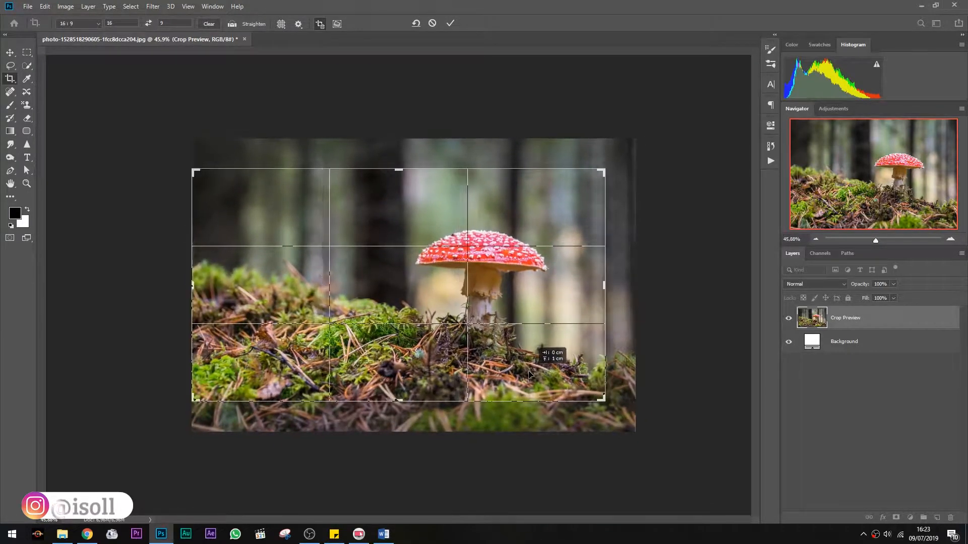
Apply the 16:9 crop to the mushroom photo
drag(602, 172, 598, 177)
key(Return)
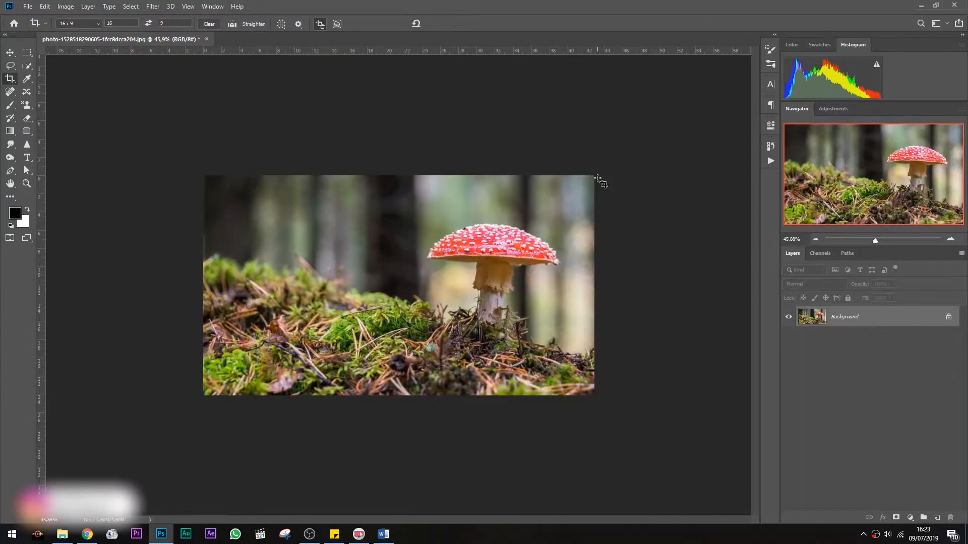
Duplicate the Background layer and rename the copy BG
key(x)
key(ctrl+j)
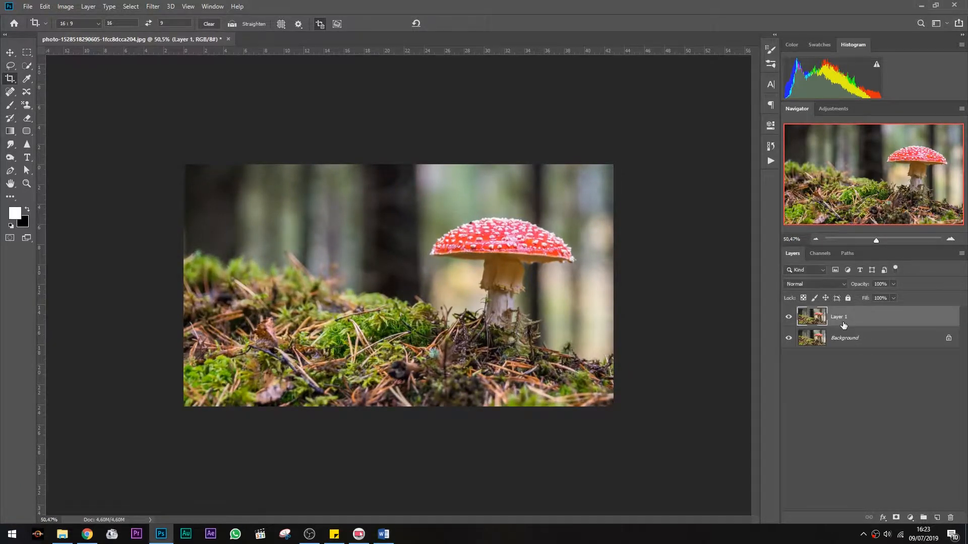
double_click(840, 320)
key(Escape)
Add a Solid Color fill layer in black, 000000
click(910, 519)
click(903, 339)
text(000000)
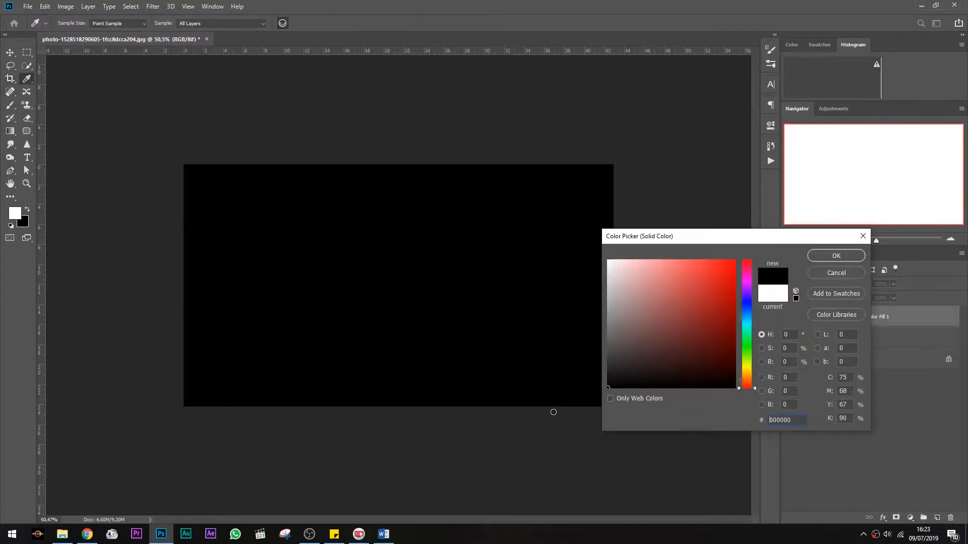
click(843, 256)
Set the color fill layer's blend mode to Multiply and its opacity to 84%
key(c)
click(806, 284)
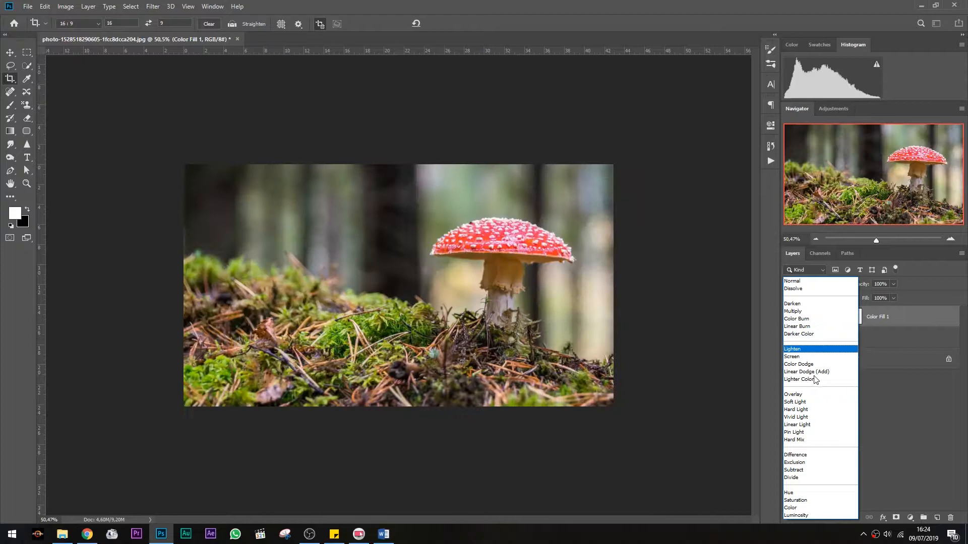
click(792, 311)
click(893, 283)
mouse_move(896, 296)
mouse_down()
mouse_move(867, 301)
mouse_move(886, 296)
mouse_up()
key(ctrl+0)
scroll(468, 324, down, 4)
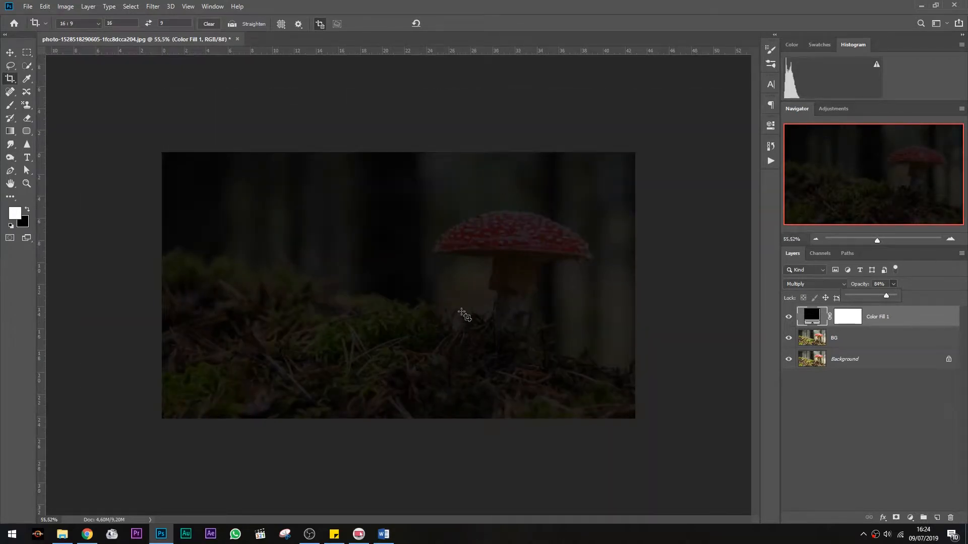
Paint black with a soft 60% brush on the fill layer's mask to reveal the mushroom area
key(e)
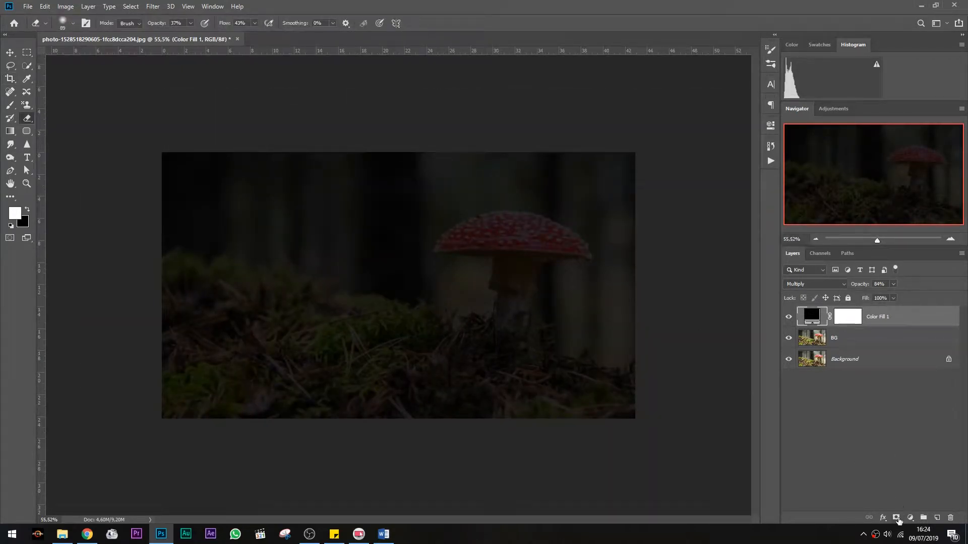
click(848, 317)
key(x)
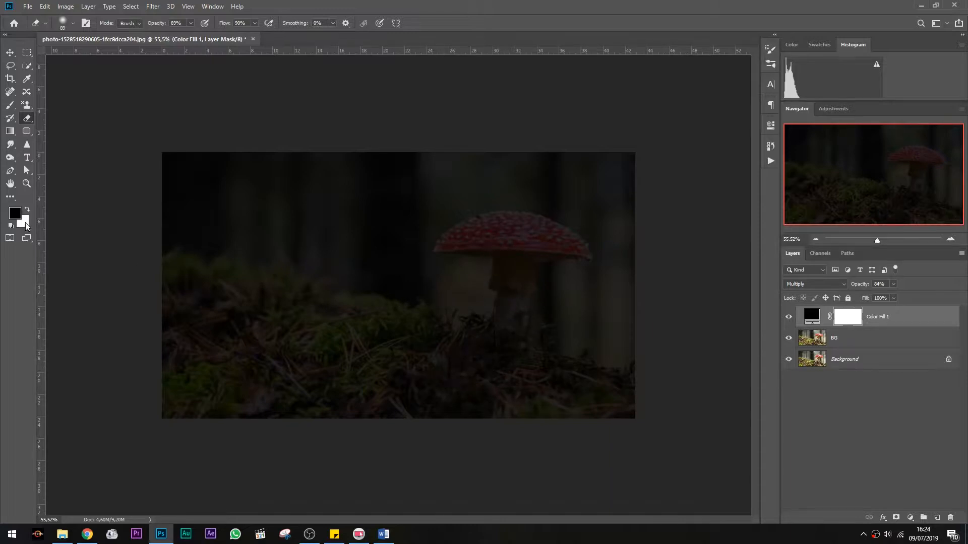
key(b)
right_click(529, 304)
key(Return)
mouse_move(512, 282)
mouse_down()
mouse_move(517, 303)
mouse_move(494, 326)
mouse_move(442, 319)
mouse_move(467, 241)
mouse_move(429, 297)
mouse_move(559, 263)
mouse_move(545, 237)
mouse_move(564, 239)
mouse_move(469, 226)
mouse_move(533, 245)
mouse_move(543, 259)
mouse_move(531, 340)
mouse_move(446, 347)
mouse_move(492, 382)
mouse_move(536, 380)
mouse_move(374, 314)
mouse_move(452, 406)
mouse_move(388, 379)
mouse_move(324, 300)
mouse_move(369, 394)
mouse_move(297, 297)
mouse_move(295, 313)
mouse_move(390, 303)
mouse_move(344, 291)
mouse_move(292, 295)
mouse_move(385, 167)
mouse_move(338, 274)
mouse_move(471, 154)
mouse_move(457, 149)
mouse_move(384, 172)
mouse_move(519, 181)
mouse_move(585, 254)
mouse_move(599, 234)
mouse_move(539, 151)
mouse_move(628, 256)
mouse_move(621, 284)
mouse_move(492, 427)
mouse_move(609, 266)
mouse_move(601, 328)
mouse_move(551, 261)
mouse_move(447, 201)
mouse_move(371, 313)
mouse_move(408, 406)
mouse_move(386, 423)
mouse_move(366, 404)
mouse_move(330, 236)
mouse_move(337, 212)
mouse_move(300, 330)
mouse_move(371, 371)
mouse_move(327, 259)
mouse_move(335, 363)
mouse_move(293, 361)
mouse_move(324, 201)
mouse_move(233, 292)
mouse_move(329, 383)
mouse_move(248, 230)
mouse_move(184, 274)
mouse_move(327, 382)
mouse_move(348, 220)
mouse_up()
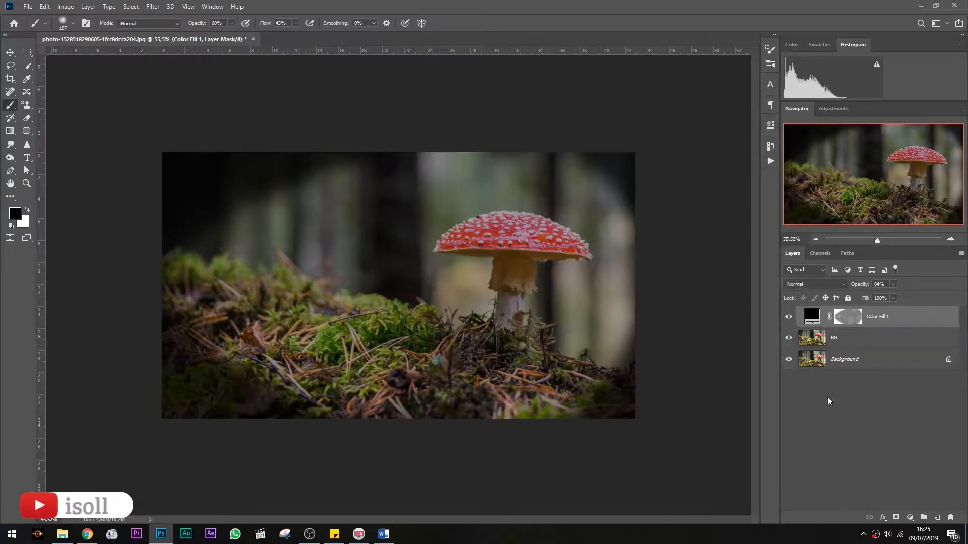
Add a Brightness/Contrast adjustment above the BG layer and clip it to BG
click(829, 400)
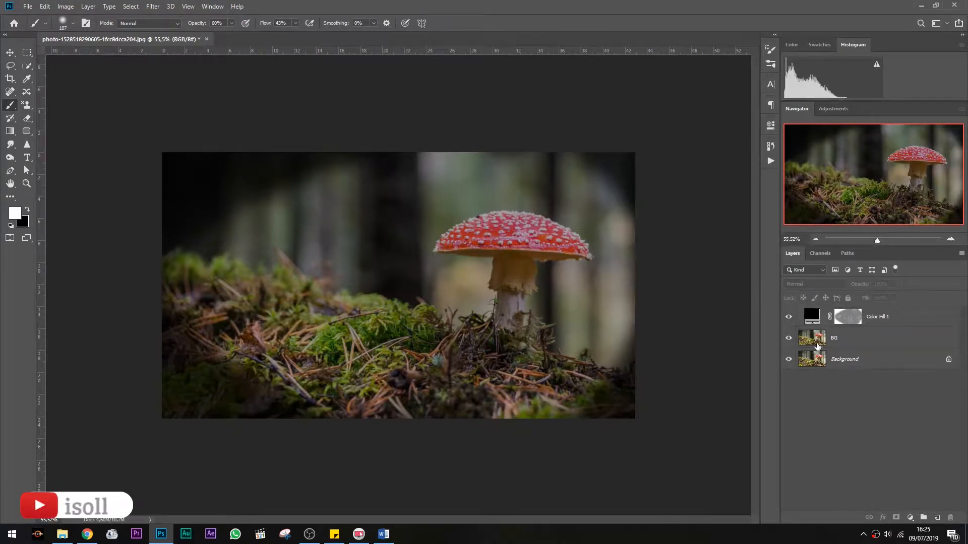
click(817, 345)
click(911, 518)
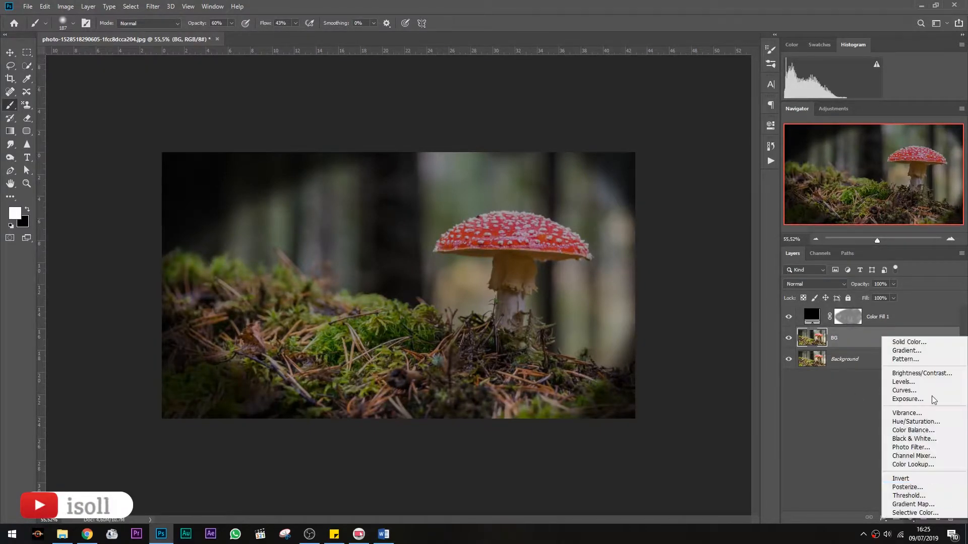
click(902, 373)
drag(641, 180, 579, 182)
drag(640, 203, 659, 202)
click(741, 121)
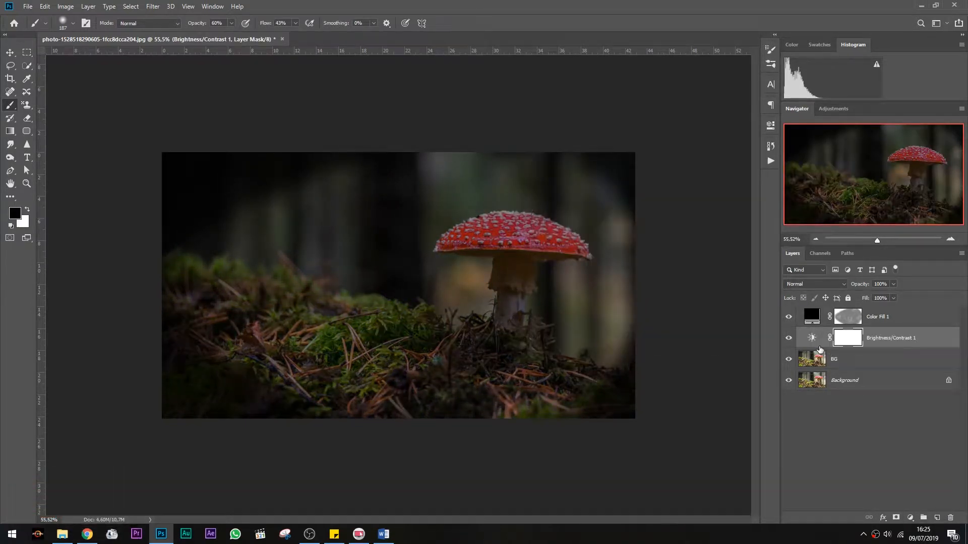
alt+click(813, 347)
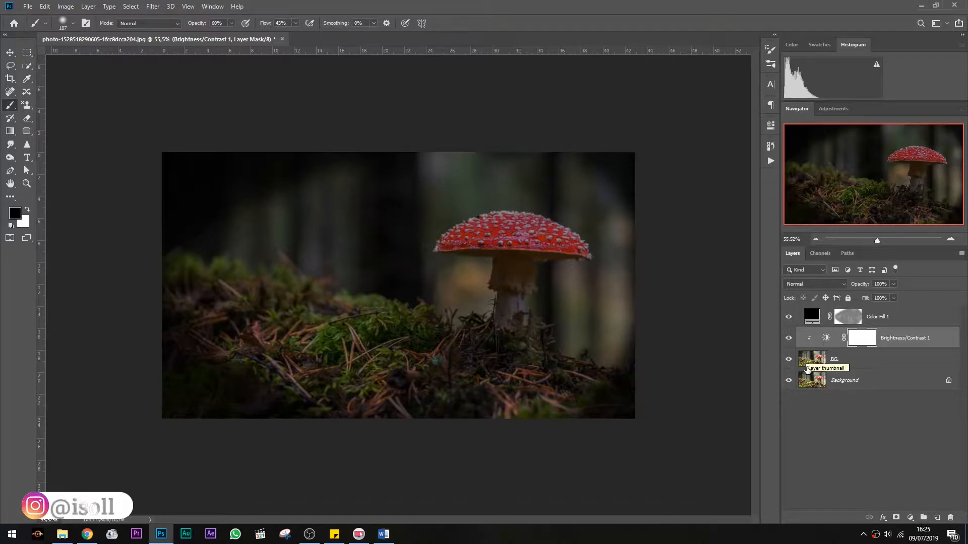
click(806, 358)
Paint black on the Brightness/Contrast mask over the mushroom and the surrounding moss
key(x)
click(853, 340)
scroll(474, 307, up, 2)
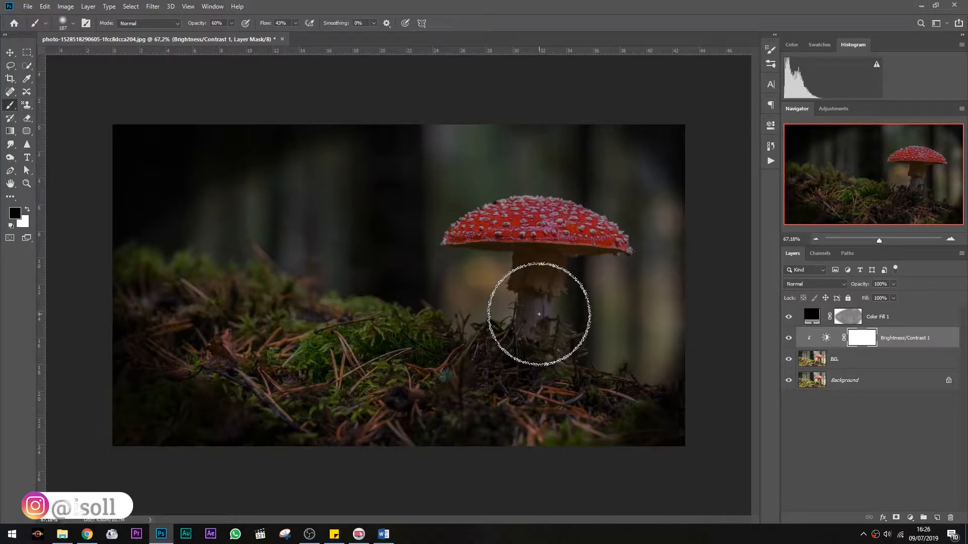
mouse_move(455, 227)
mouse_down()
mouse_move(591, 236)
mouse_move(505, 365)
mouse_move(469, 392)
mouse_move(559, 370)
mouse_move(469, 404)
mouse_move(566, 356)
mouse_move(527, 283)
mouse_move(603, 241)
mouse_move(562, 220)
mouse_move(583, 219)
mouse_move(538, 329)
mouse_up()
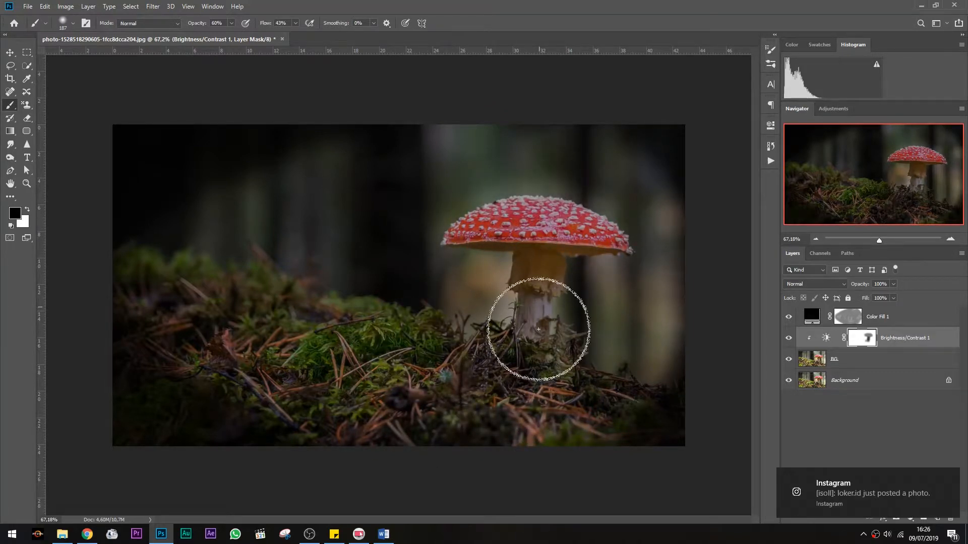
click(810, 484)
click(955, 6)
mouse_move(441, 358)
mouse_down()
mouse_move(454, 390)
mouse_move(356, 389)
mouse_move(447, 392)
mouse_move(525, 369)
mouse_move(445, 404)
mouse_move(448, 430)
mouse_up()
drag(327, 310, 354, 318)
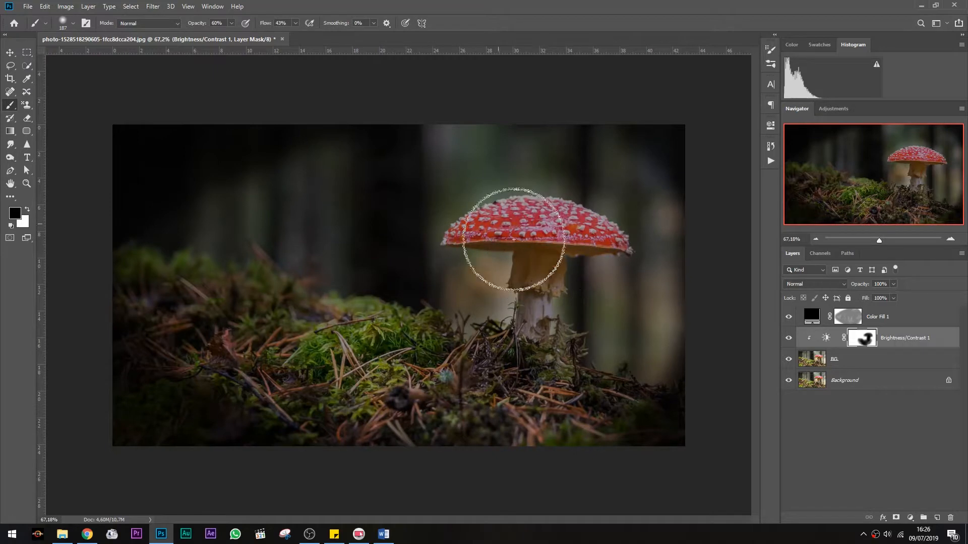
scroll(625, 262, down, 2)
scroll(648, 260, up, 8)
Select the BG layer and use the Dodge tool to brighten the underside of the mushroom cap
click(857, 359)
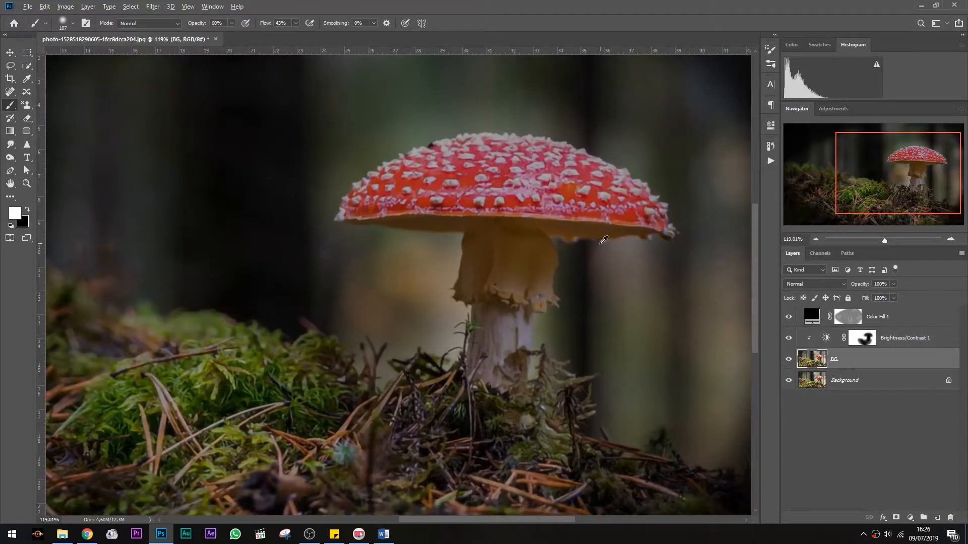
scroll(616, 241, up, 3)
click(10, 158)
click(50, 157)
mouse_move(549, 224)
mouse_down()
mouse_move(666, 230)
mouse_move(329, 214)
mouse_move(523, 264)
mouse_move(523, 252)
mouse_move(493, 304)
mouse_move(443, 294)
mouse_move(412, 255)
mouse_move(454, 216)
mouse_up()
Set the Dodge range to Highlights and dodge the cap's left edge and the stem
click(143, 23)
click(141, 46)
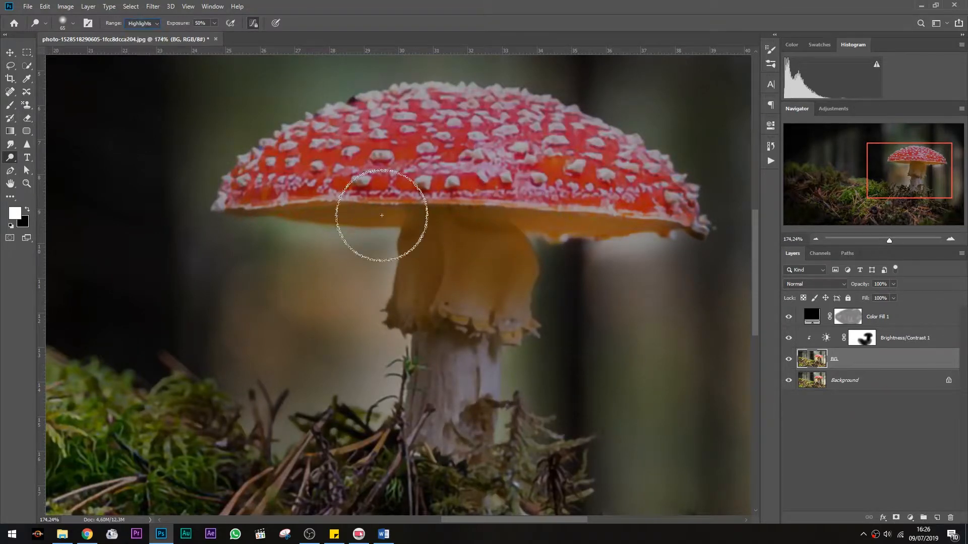
mouse_move(324, 192)
mouse_down()
mouse_move(569, 121)
mouse_move(242, 188)
mouse_up()
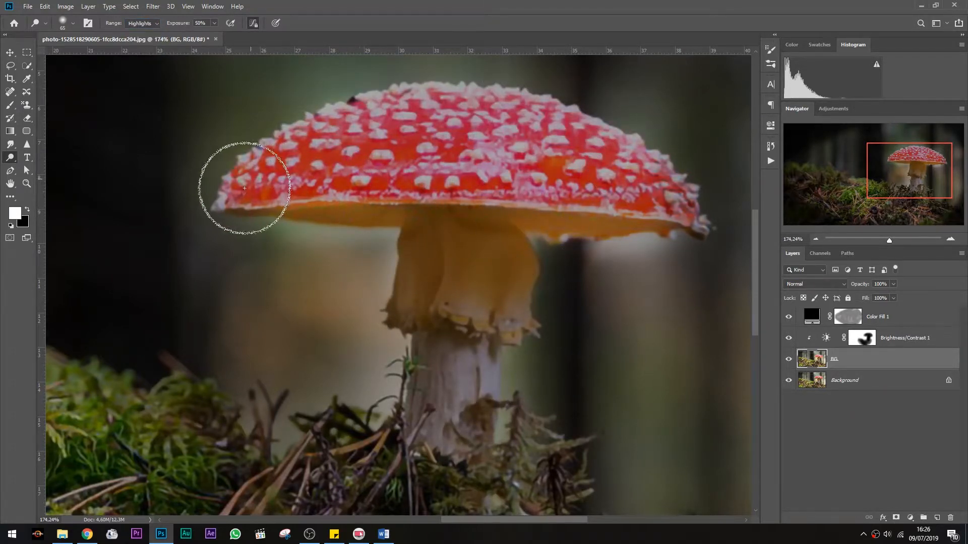
mouse_move(518, 281)
mouse_down()
mouse_move(502, 291)
mouse_move(510, 257)
mouse_move(407, 271)
mouse_move(428, 218)
mouse_move(325, 207)
mouse_move(606, 213)
mouse_move(313, 213)
mouse_move(369, 210)
mouse_move(553, 287)
mouse_up()
key(ctrl+1)
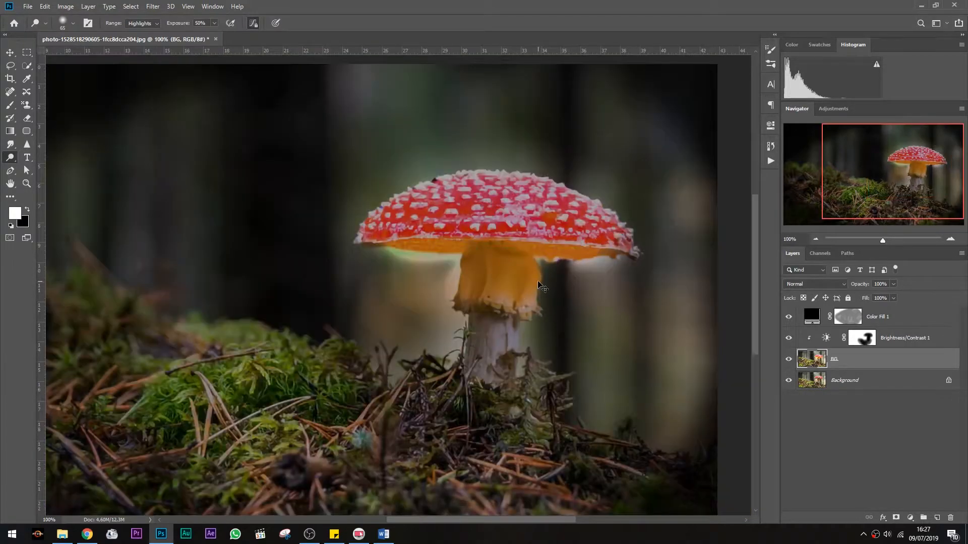
Set the Dodge range to Midtones after trying Shadows
scroll(538, 283, right, 1)
scroll(473, 271, up, 6)
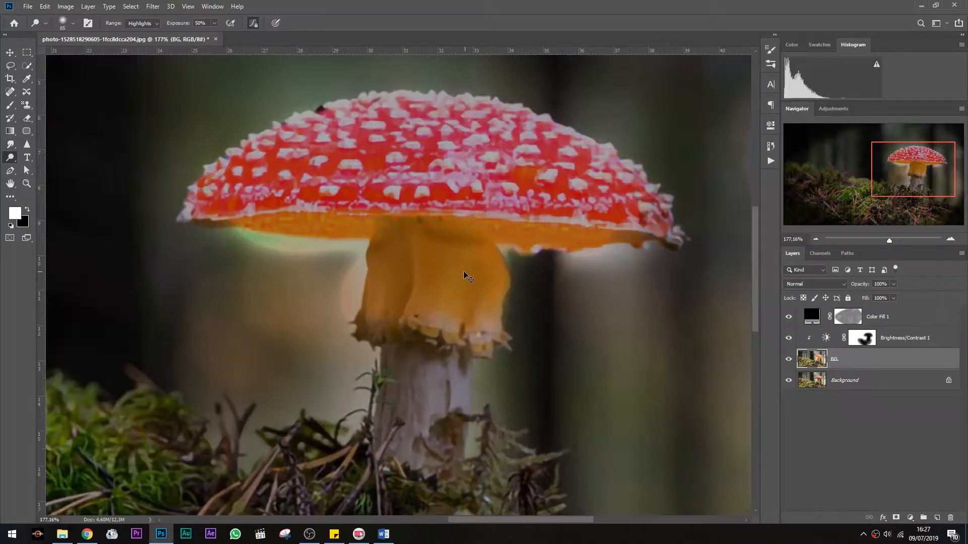
click(143, 24)
click(152, 32)
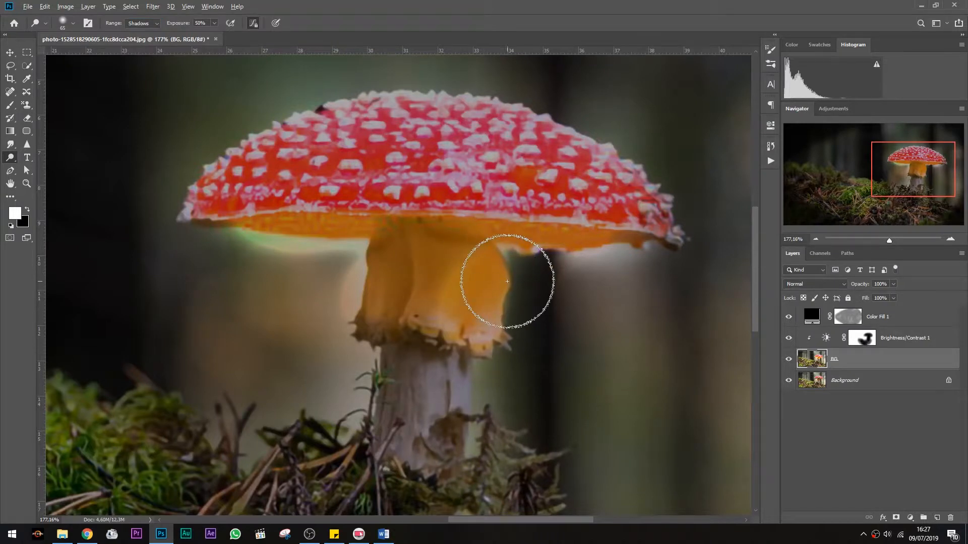
scroll(501, 281, down, 5)
scroll(524, 302, up, 3)
scroll(535, 302, right, 2)
click(142, 23)
click(147, 41)
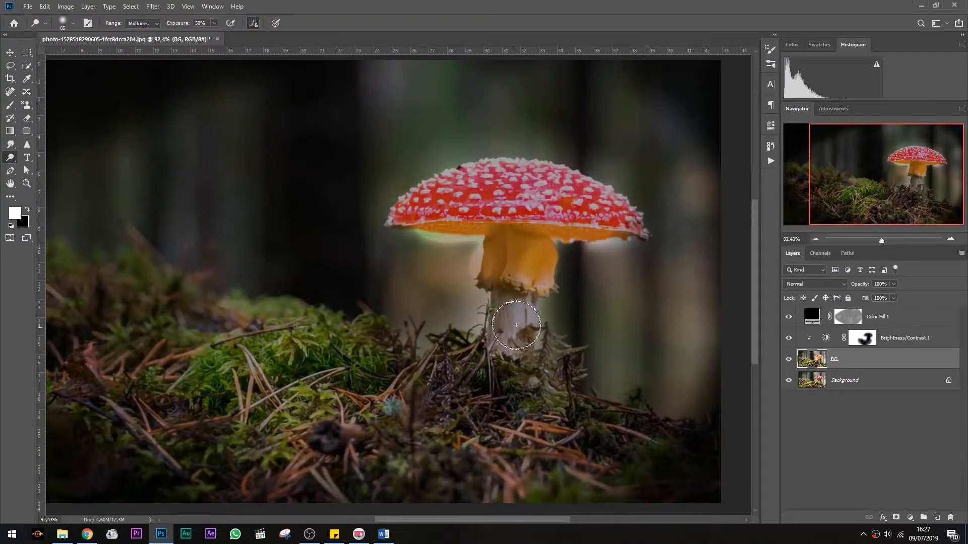
scroll(515, 356, down, 3)
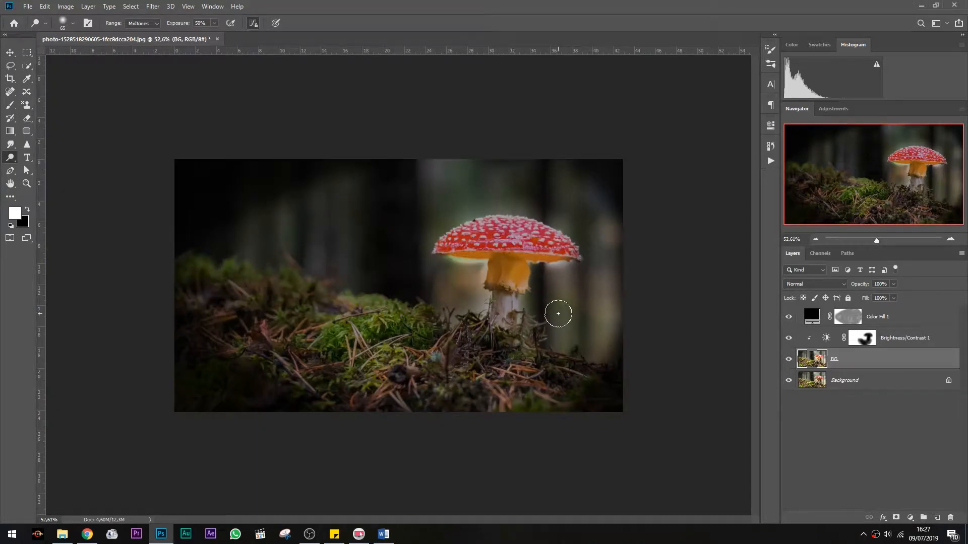
Try drawing a gradient across the mushroom on the BG layer with the Gradient Tool
key(m)
click(11, 131)
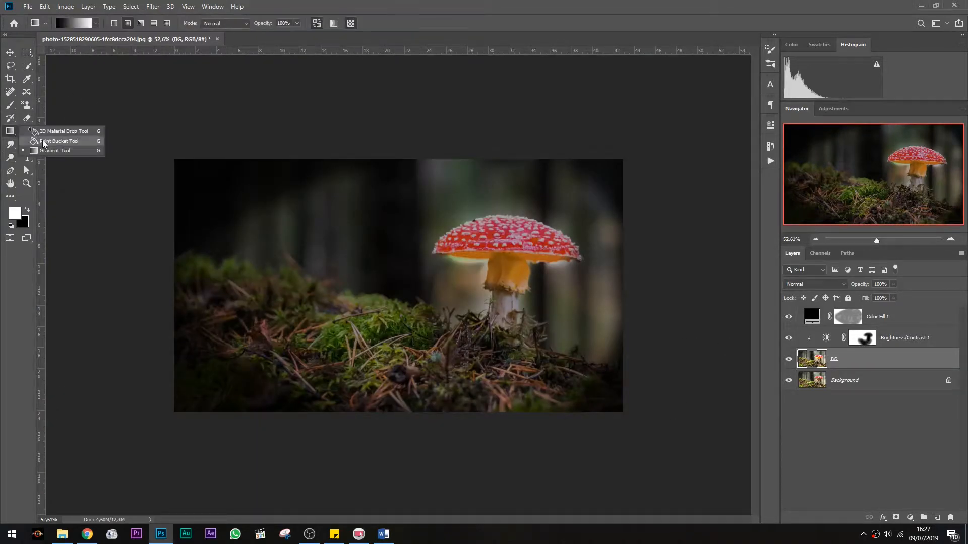
click(58, 133)
drag(450, 243, 542, 342)
key(ctrl+z)
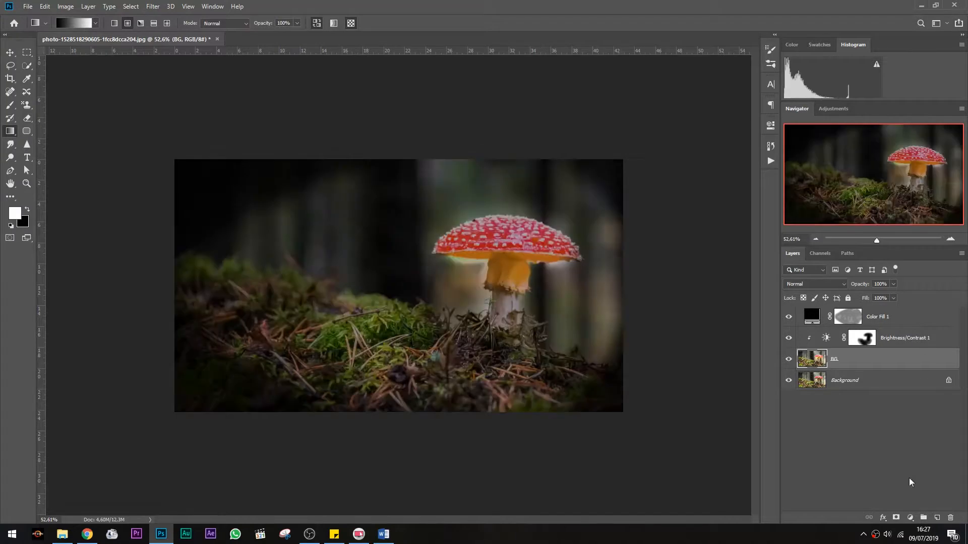
Create a new layer and sample an orange foreground color from the mushroom stem
click(937, 518)
click(16, 213)
click(519, 270)
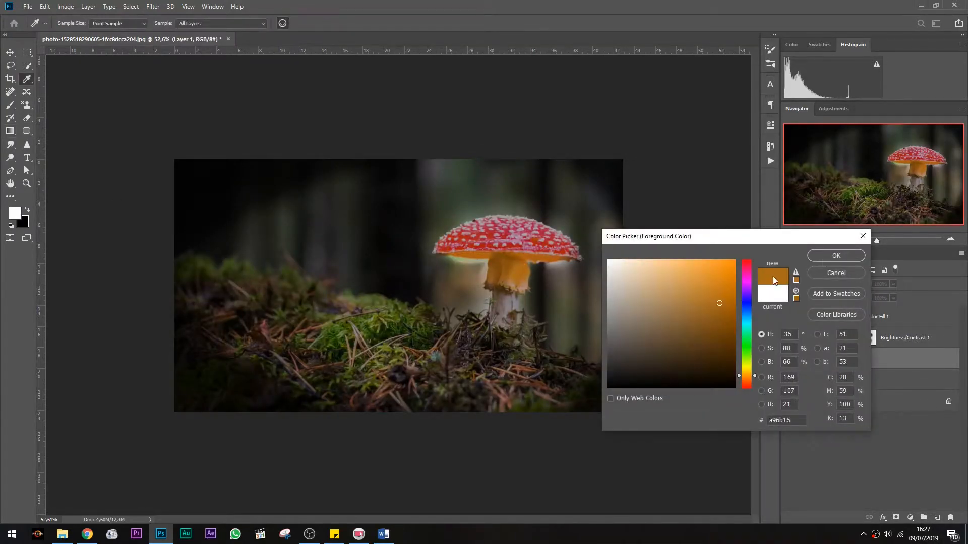
click(859, 255)
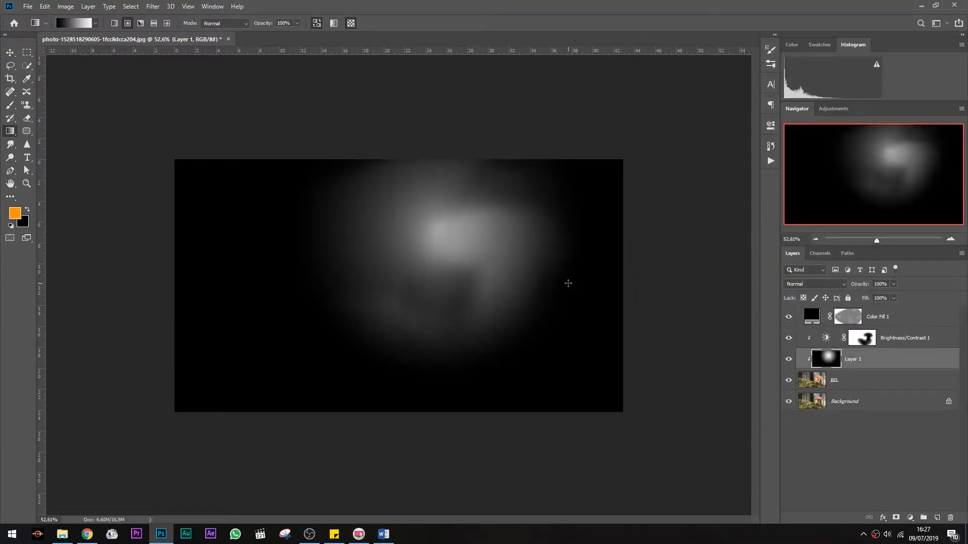
Choose the Foreground to Transparent gradient preset
click(81, 25)
click(605, 166)
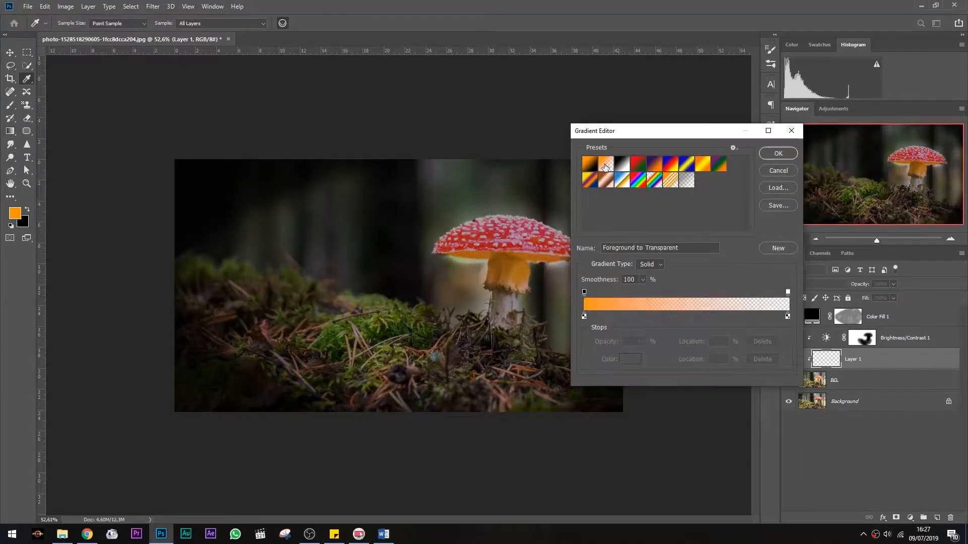
click(776, 153)
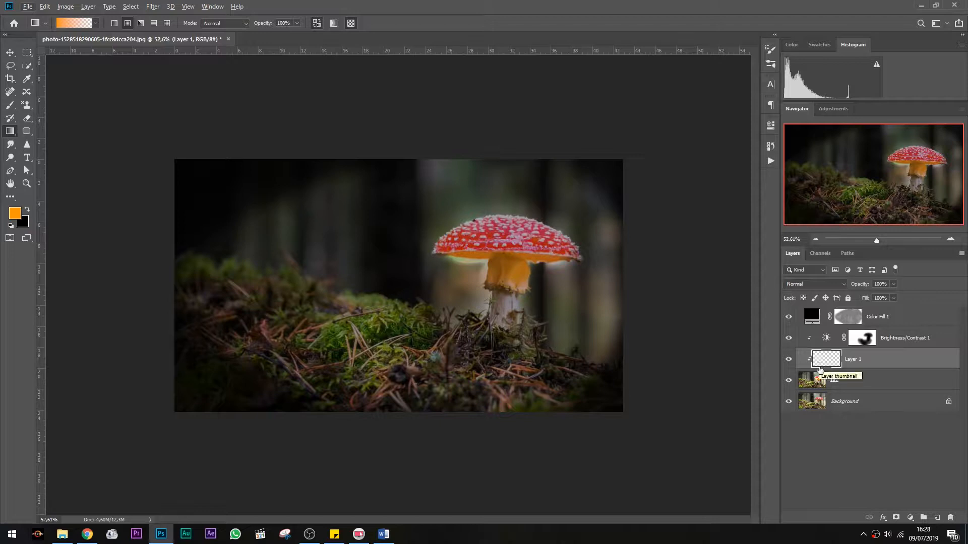
Move Layer 1 to the top of the layer stack and try a gradient over the mushroom
drag(823, 360, 840, 307)
mouse_move(438, 224)
mouse_down()
mouse_move(464, 235)
mouse_move(536, 297)
mouse_move(498, 255)
mouse_up()
key(ctrl+z)
key(ctrl+z)
Select the Foreground to Background gradient preset and test it over the mushroom
click(74, 23)
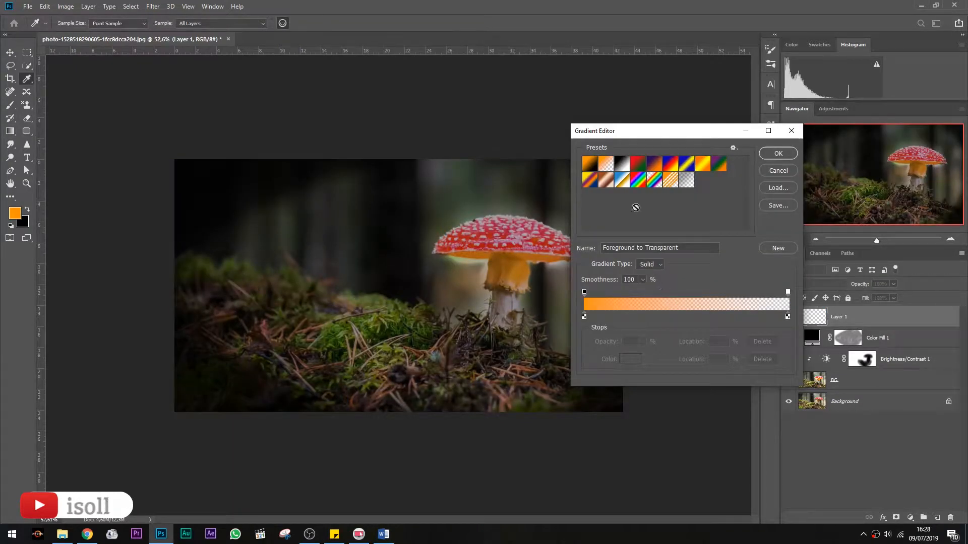
click(590, 164)
click(779, 153)
drag(463, 243, 542, 317)
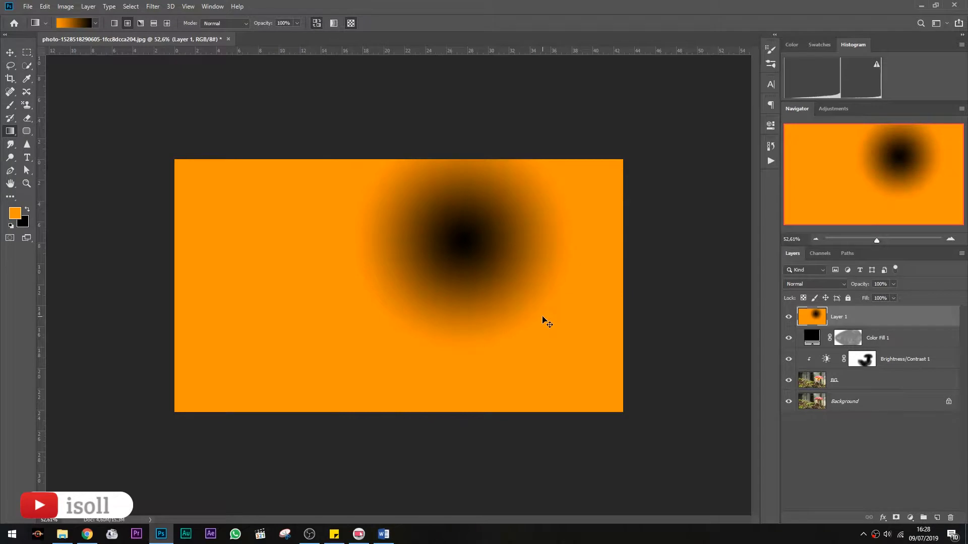
key(ctrl+z)
Adjust the gradient's stops in the Gradient Editor
click(74, 23)
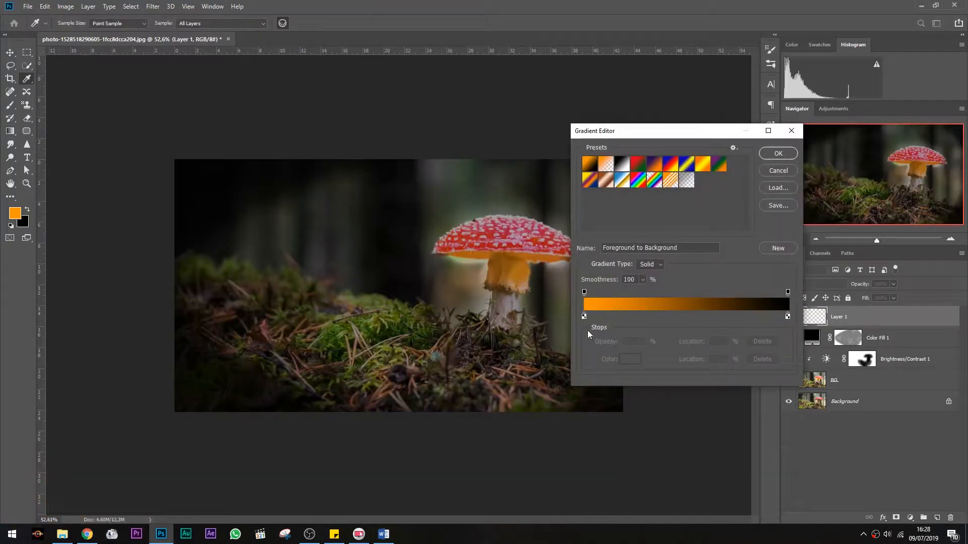
drag(584, 291, 648, 295)
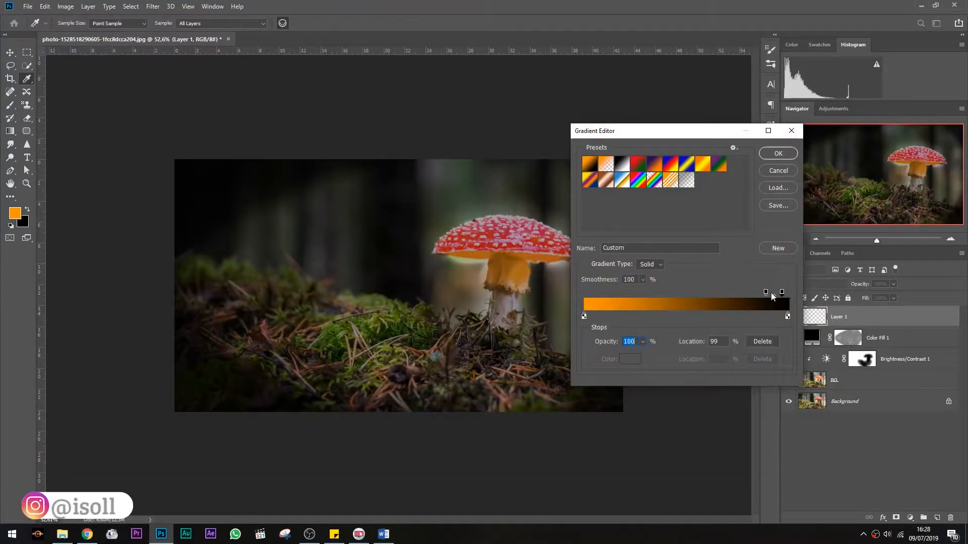
drag(584, 317, 493, 228)
click(791, 155)
Draw the orange gradient on Layer 1 from the stem base toward the mushroom cap
key(ctrl+z)
drag(365, 267, 325, 273)
key(ctrl+z)
drag(533, 276, 471, 214)
key(ctrl+z)
mouse_move(550, 317)
mouse_down()
mouse_move(438, 213)
mouse_move(436, 221)
mouse_up()
key(ctrl+z)
key(ctrl+shift+z)
Set Layer 1's blend mode to Screen and its opacity to 48%
click(814, 283)
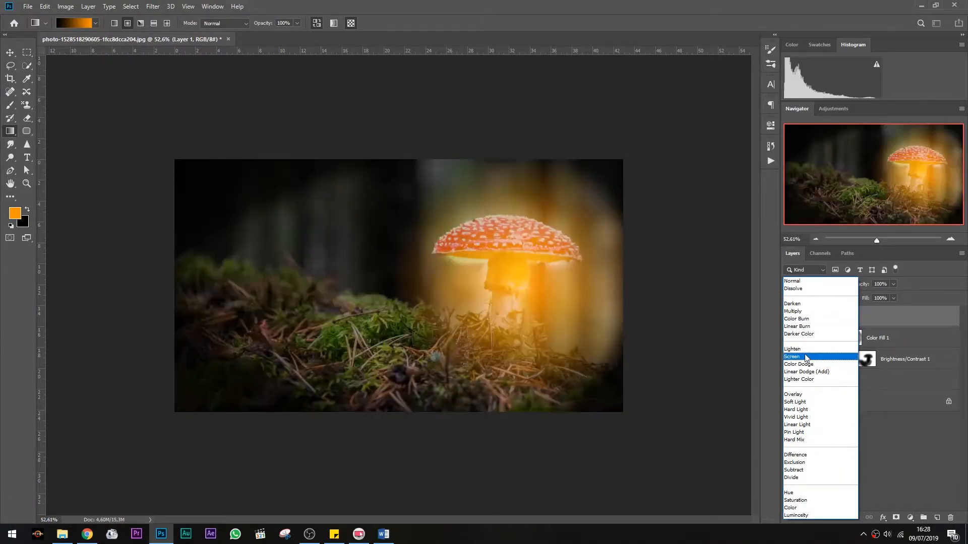
click(807, 357)
click(892, 284)
drag(894, 295, 870, 298)
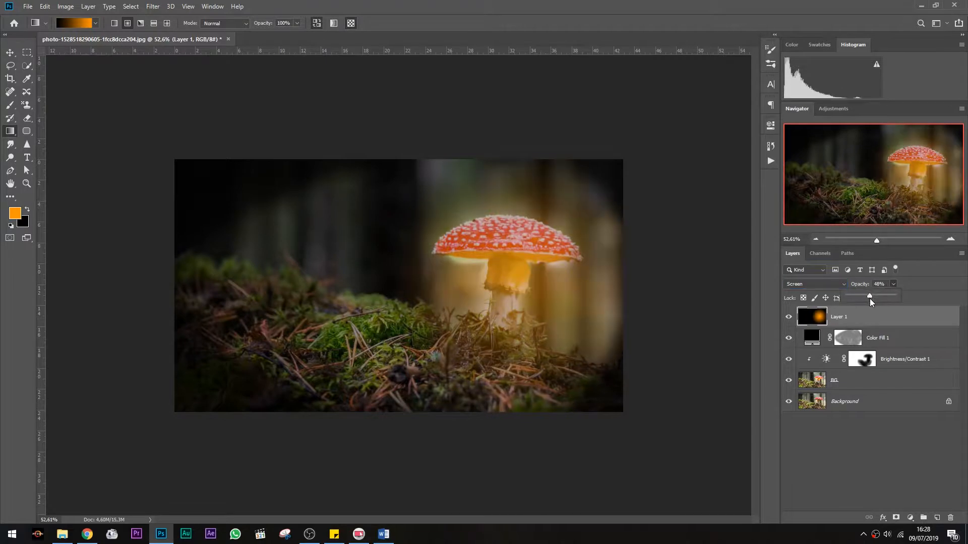
Lower Layer 1's opacity to 26%
click(10, 52)
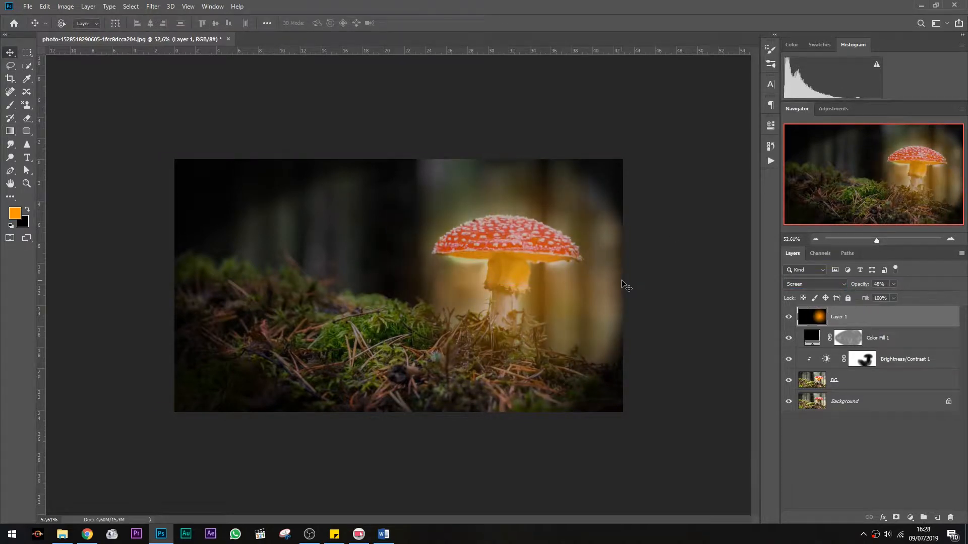
click(894, 285)
drag(894, 297, 884, 299)
scroll(620, 325, up, 2)
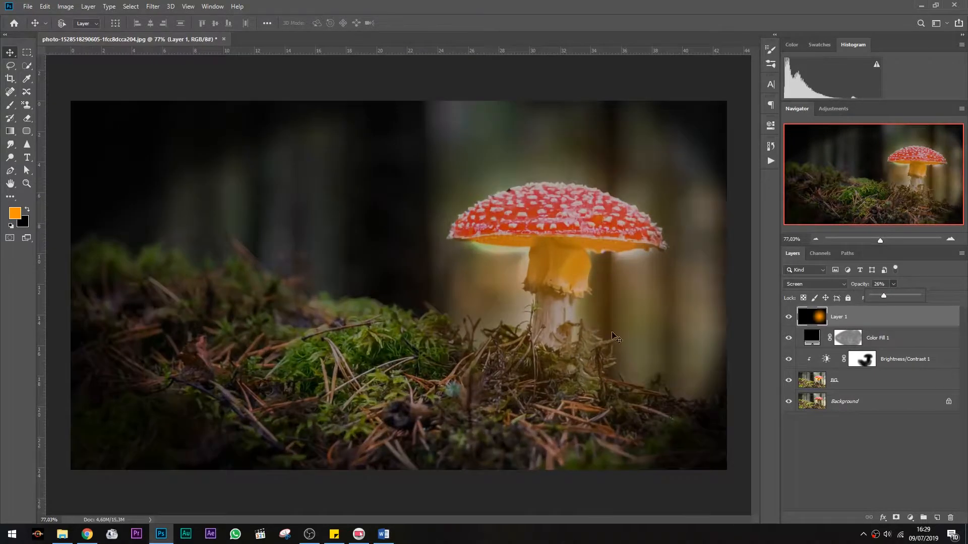
Add a new layer and brush orange over the moss and ground beneath the mushroom
click(938, 517)
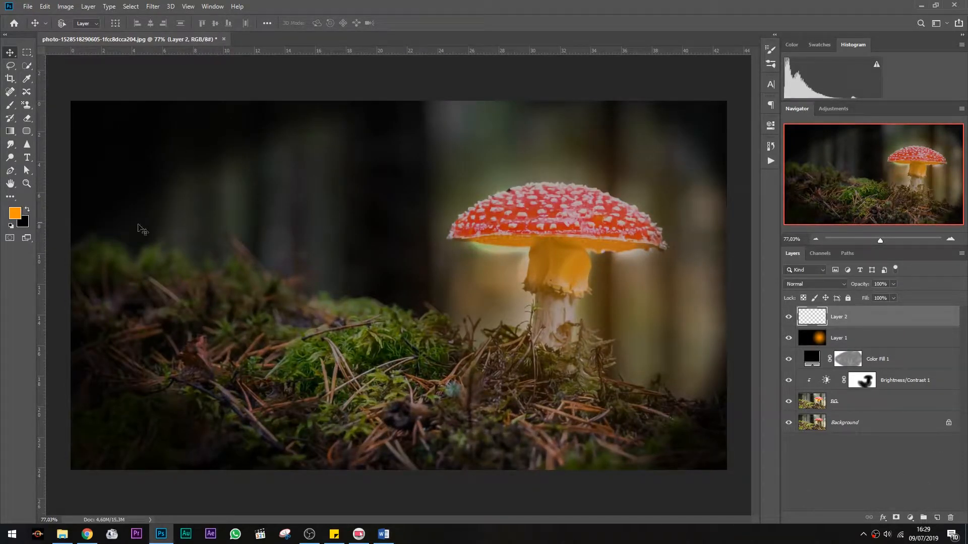
key(b)
mouse_move(375, 385)
mouse_down()
mouse_move(411, 368)
mouse_move(566, 387)
mouse_move(634, 410)
mouse_move(317, 322)
mouse_move(494, 380)
mouse_up()
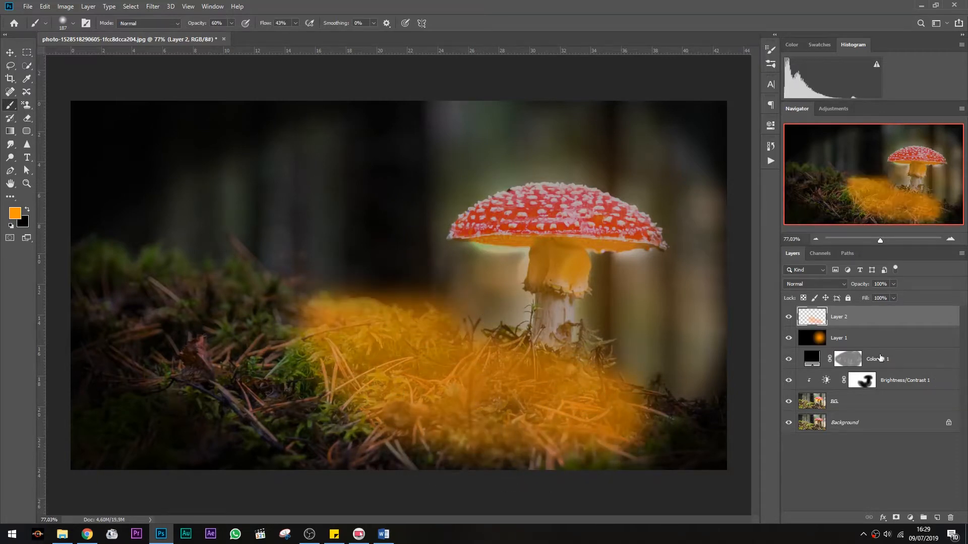
Set Layer 2's blend mode to Overlay and its opacity to 50%
click(814, 283)
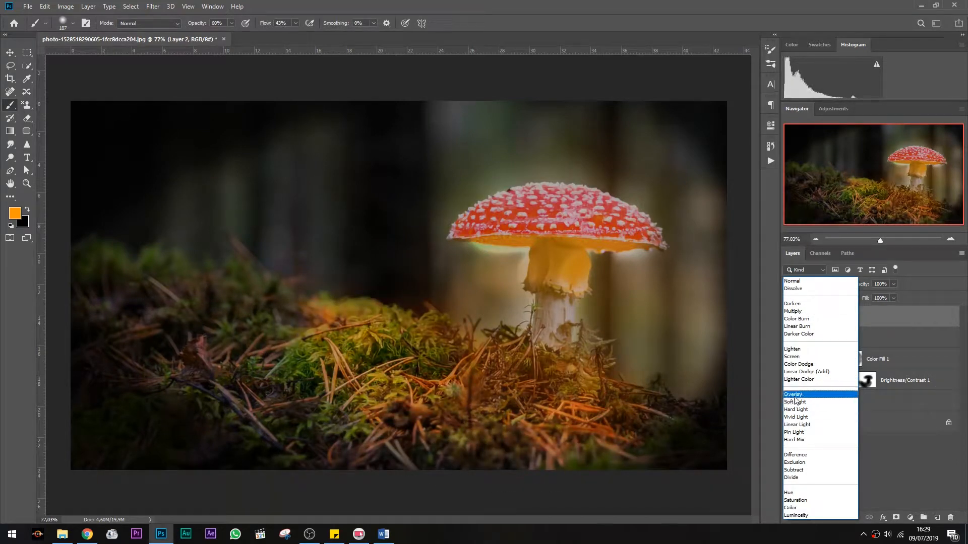
click(793, 394)
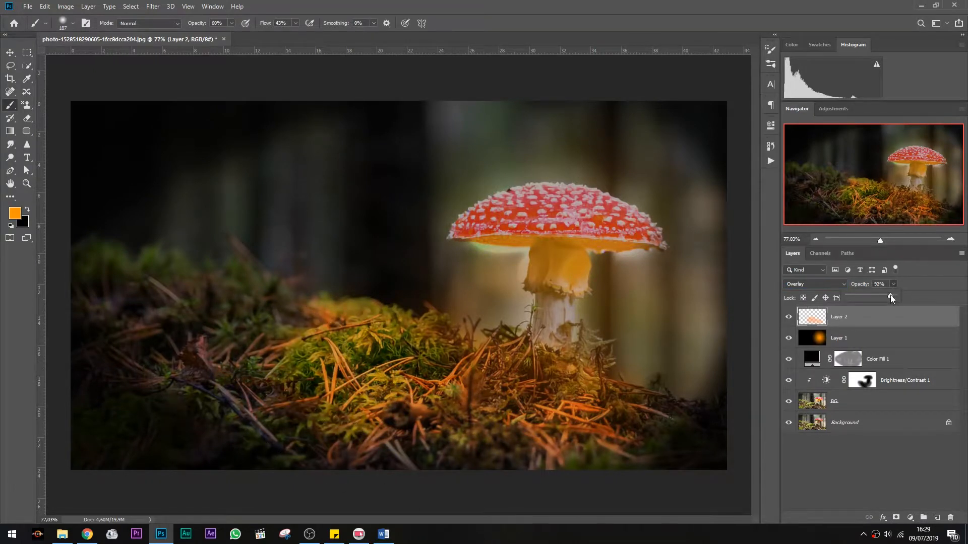
drag(878, 296, 870, 296)
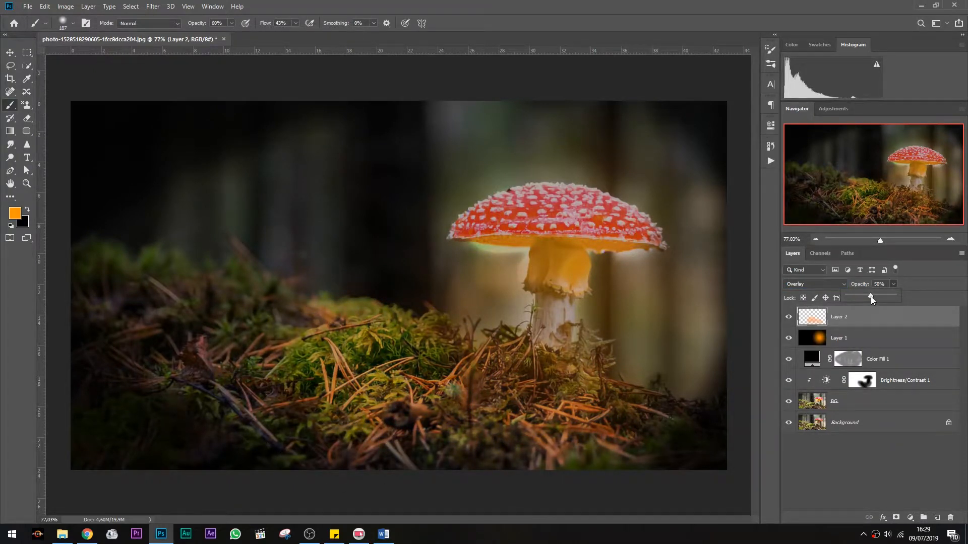
Add another new empty layer at the top of the layer stack
click(27, 53)
scroll(408, 229, down, 4)
scroll(555, 226, up, 3)
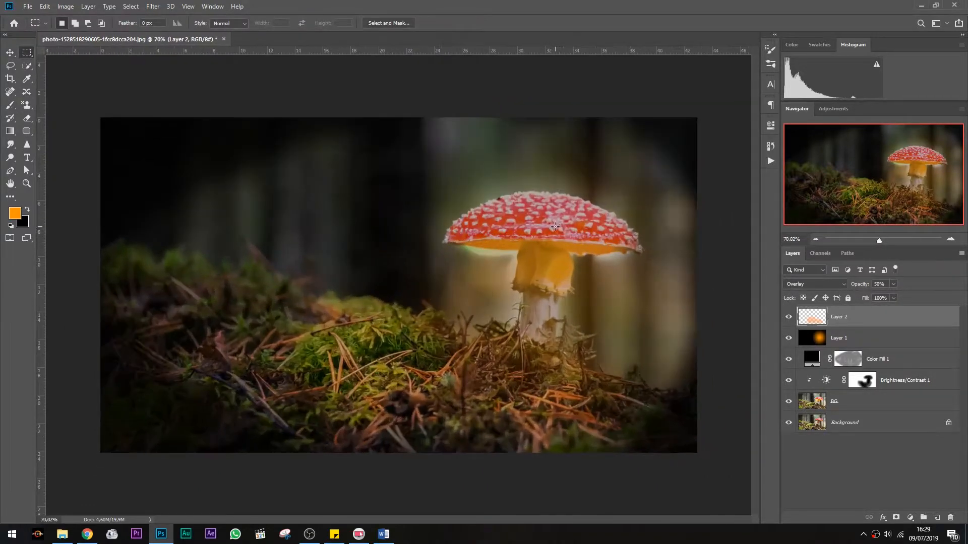
scroll(595, 214, up, 1)
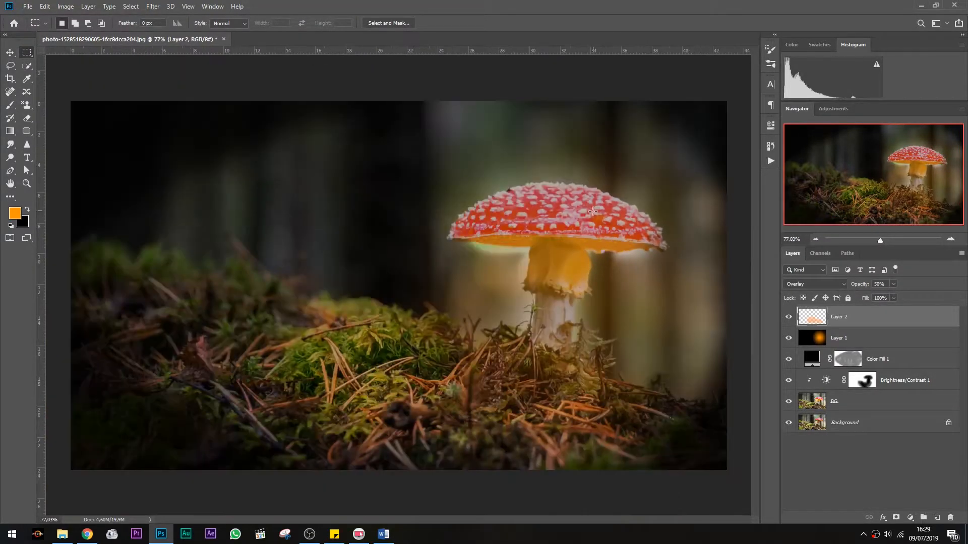
click(937, 519)
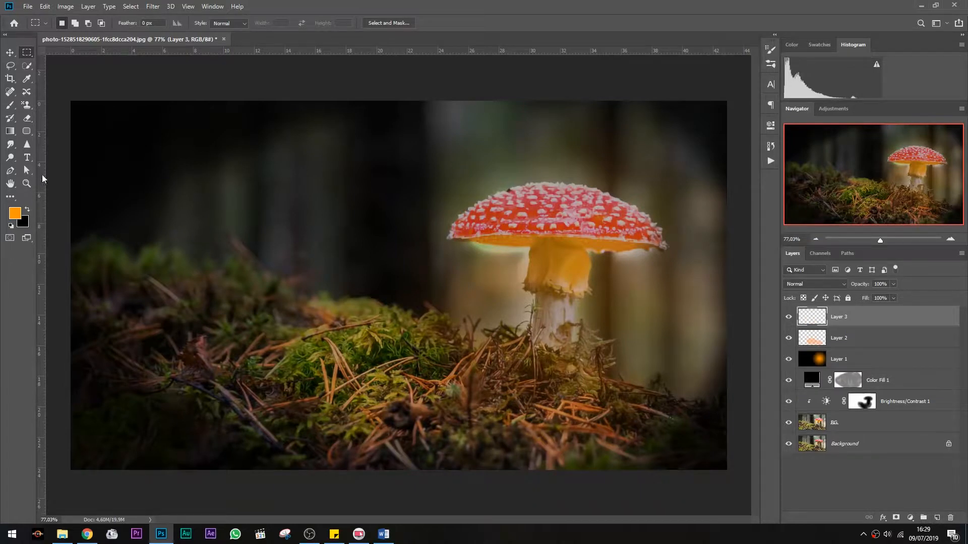
key(g)
click(90, 26)
double_click(40, 45)
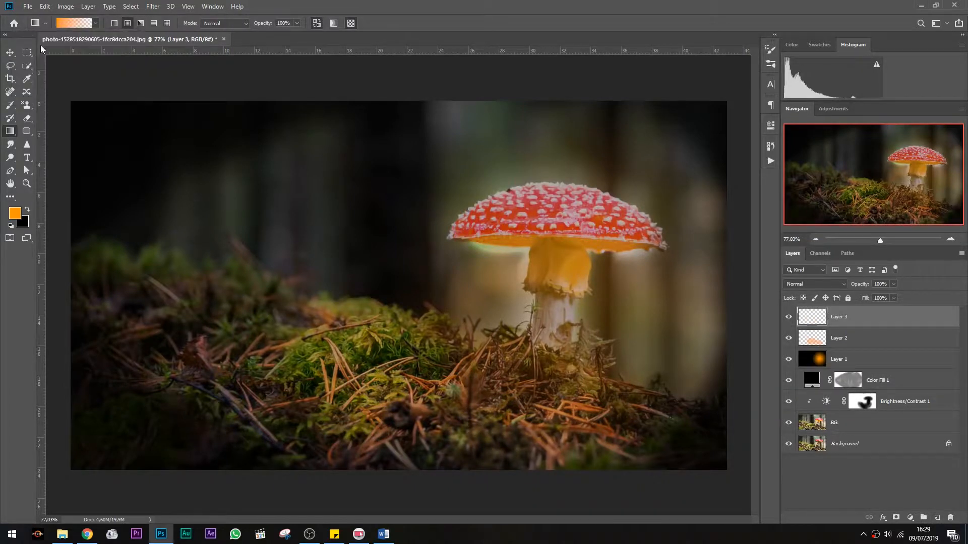
click(71, 25)
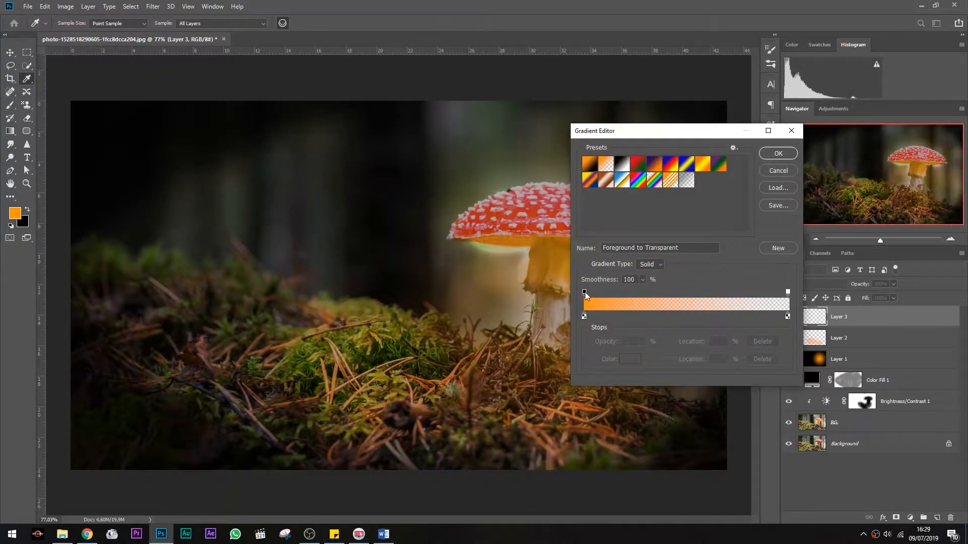
text(0)
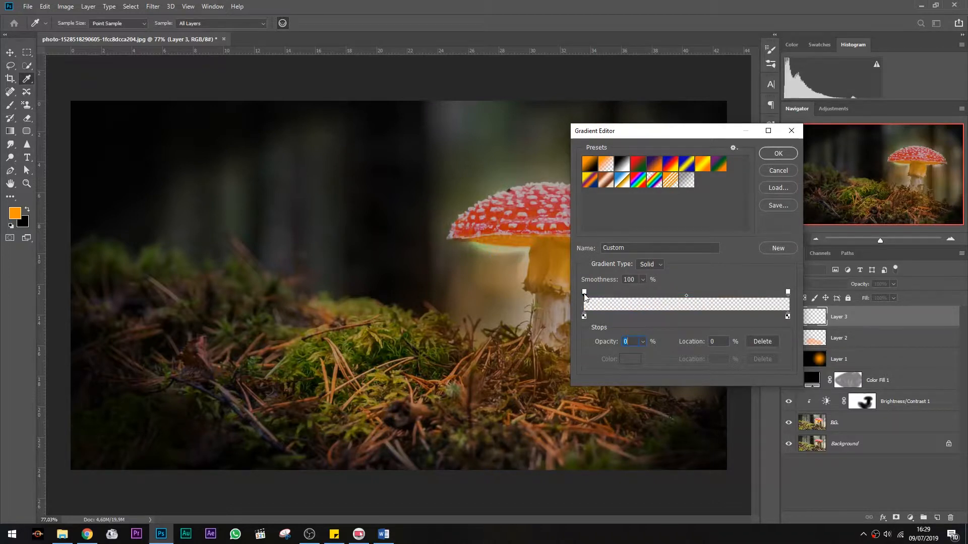
click(583, 317)
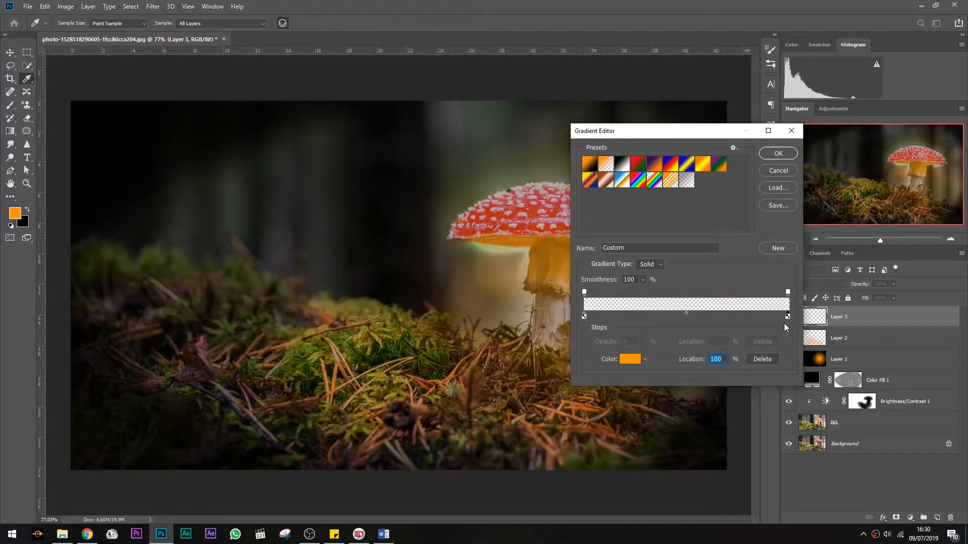
click(778, 171)
Change a gradient stop's color to red and try drawing test gradients over the mushroom
click(58, 21)
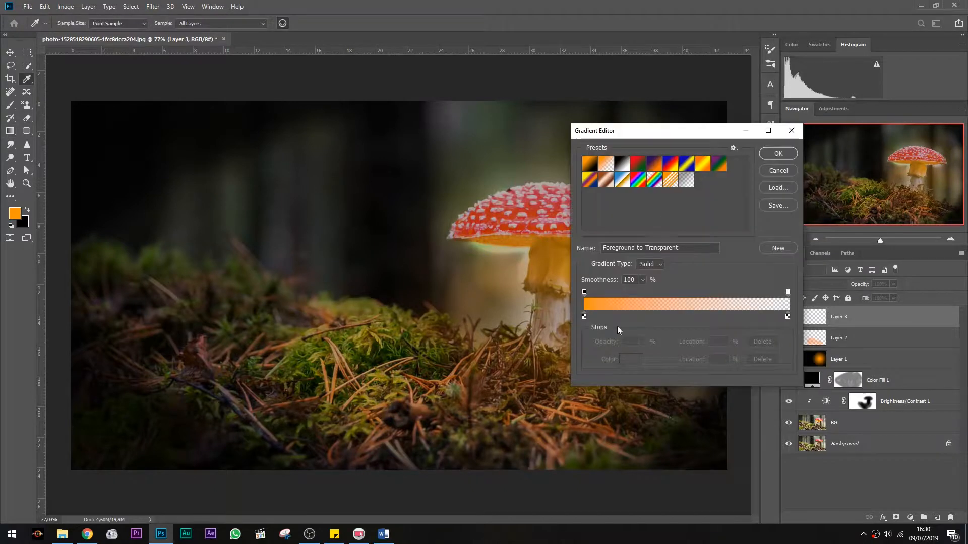
double_click(584, 316)
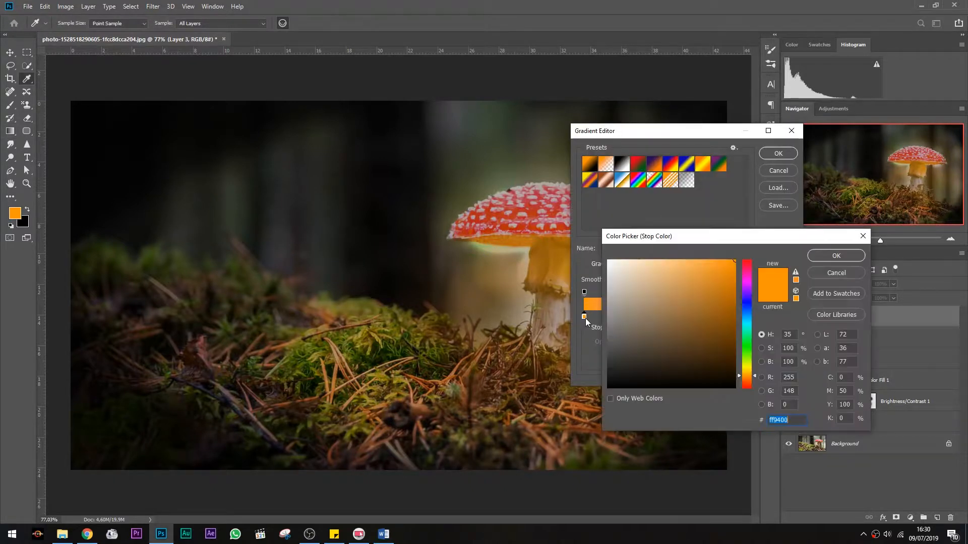
click(749, 290)
click(830, 255)
click(779, 153)
drag(570, 192, 464, 124)
key(ctrl+z)
drag(620, 219, 559, 189)
key(ctrl+z)
Try drawing red gradients of a different gradient type across the mushroom
key(ctrl+z)
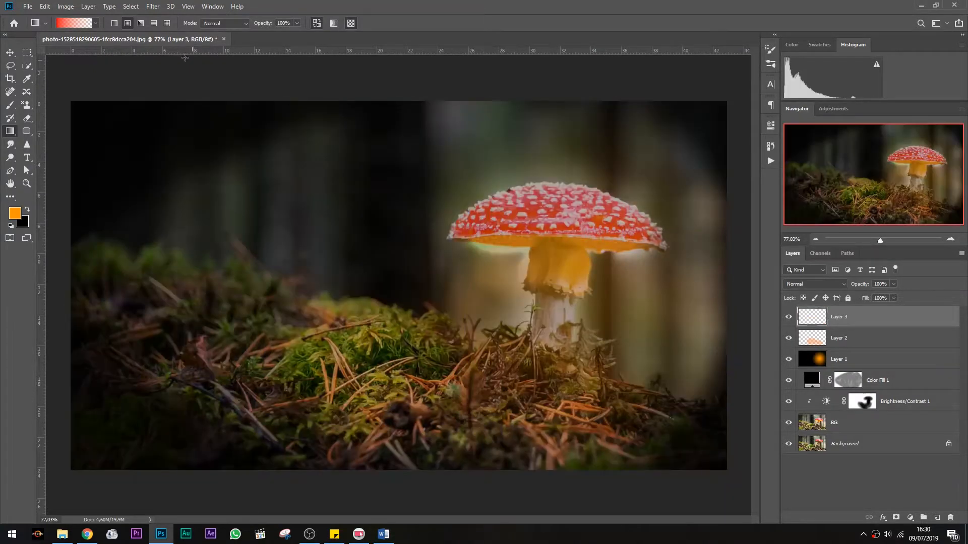
click(168, 24)
drag(386, 141, 479, 177)
key(ctrl+z)
drag(638, 254, 638, 254)
key(ctrl+z)
drag(579, 226, 514, 162)
key(ctrl+z)
drag(581, 216, 553, 194)
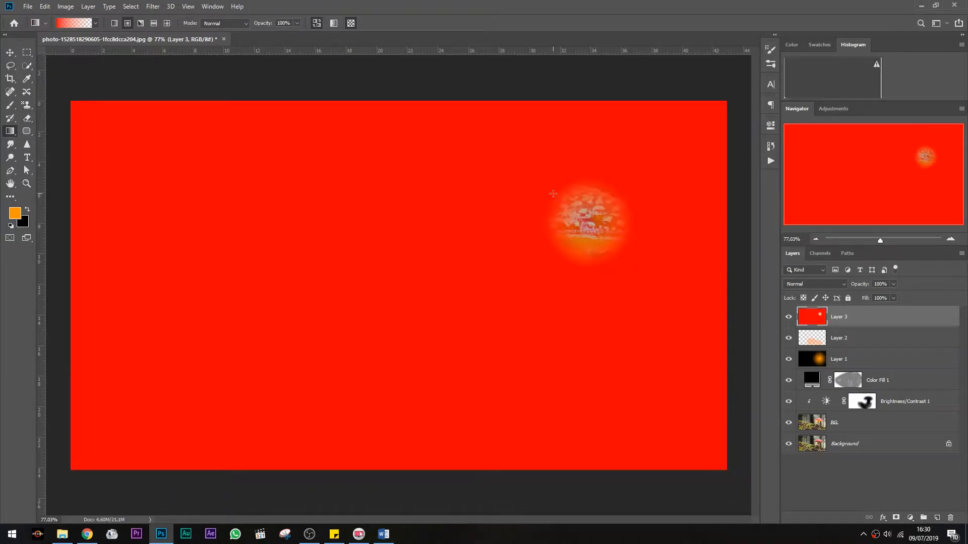
key(ctrl+z)
Reset the gradient to orange-to-transparent and draw it on Layer 3 from the stem up toward the cap's left edge
click(75, 24)
click(584, 316)
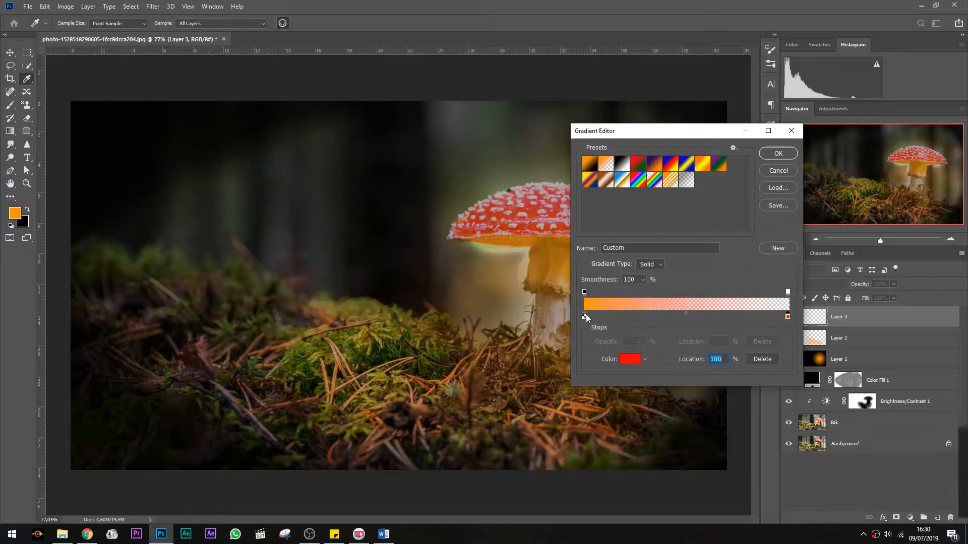
click(781, 156)
drag(519, 188, 599, 242)
key(ctrl+z)
drag(641, 266, 521, 156)
key(ctrl+z)
drag(608, 239, 508, 157)
key(ctrl+z)
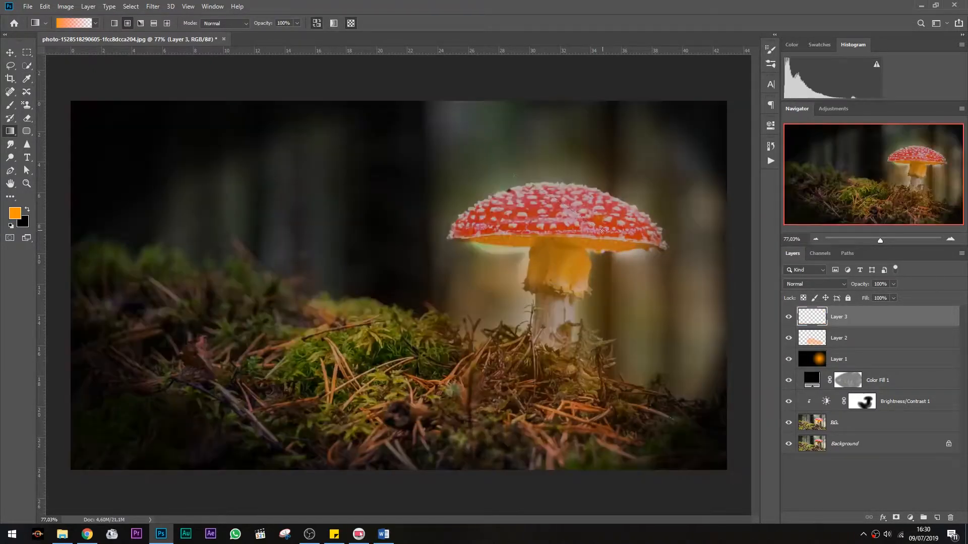
drag(603, 233, 506, 162)
Set Layer 3's blend mode to Multiply and its opacity to 21%
click(827, 284)
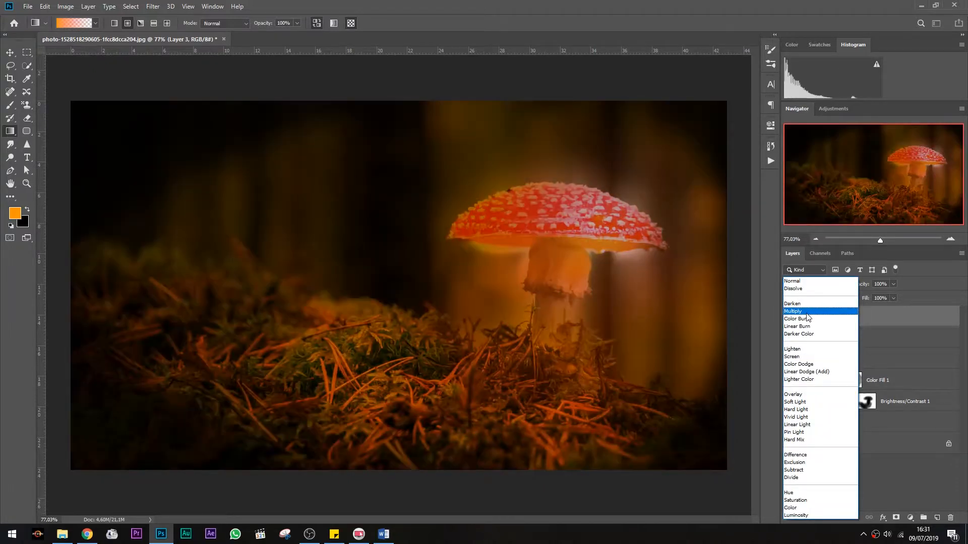
click(829, 310)
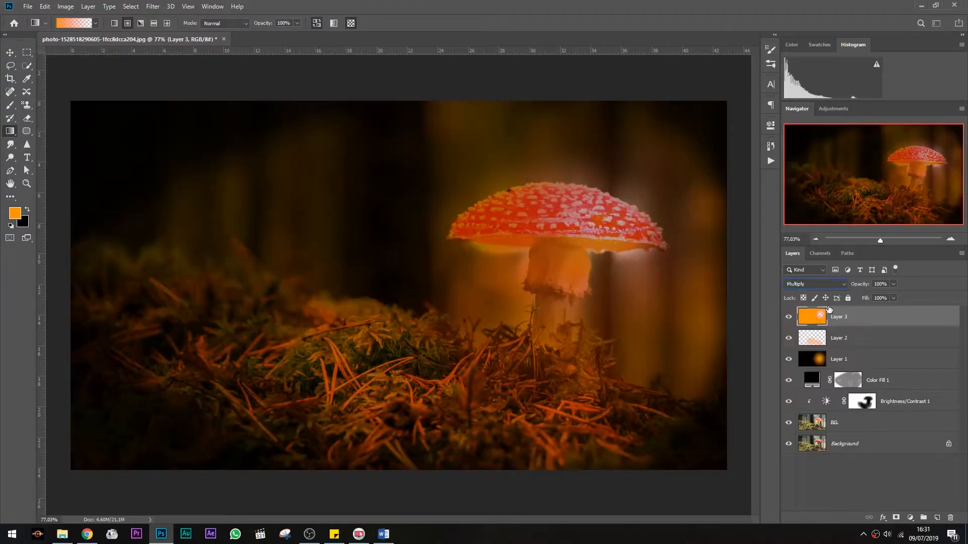
drag(858, 297, 855, 299)
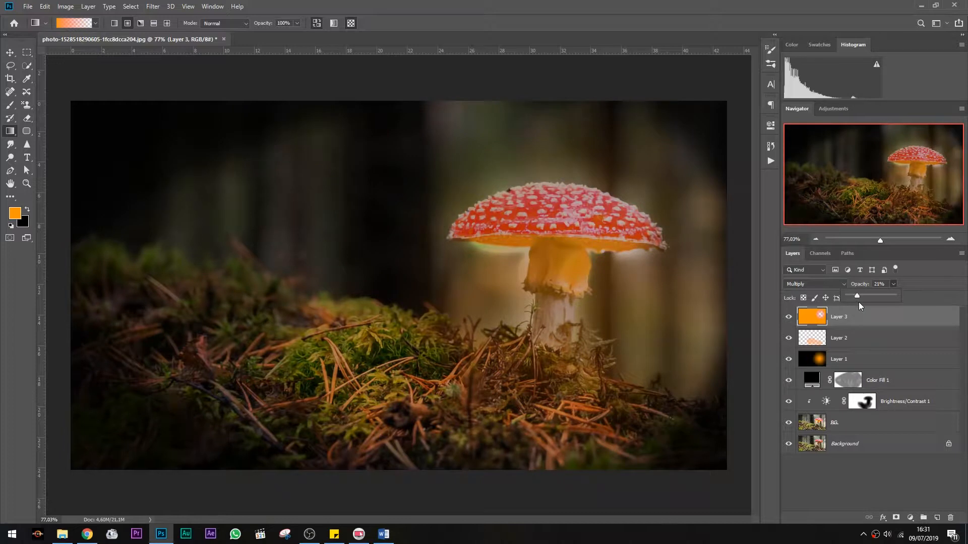
Toggle the BG layer's visibility to compare the image with and without it
key(m)
scroll(644, 311, down, 1)
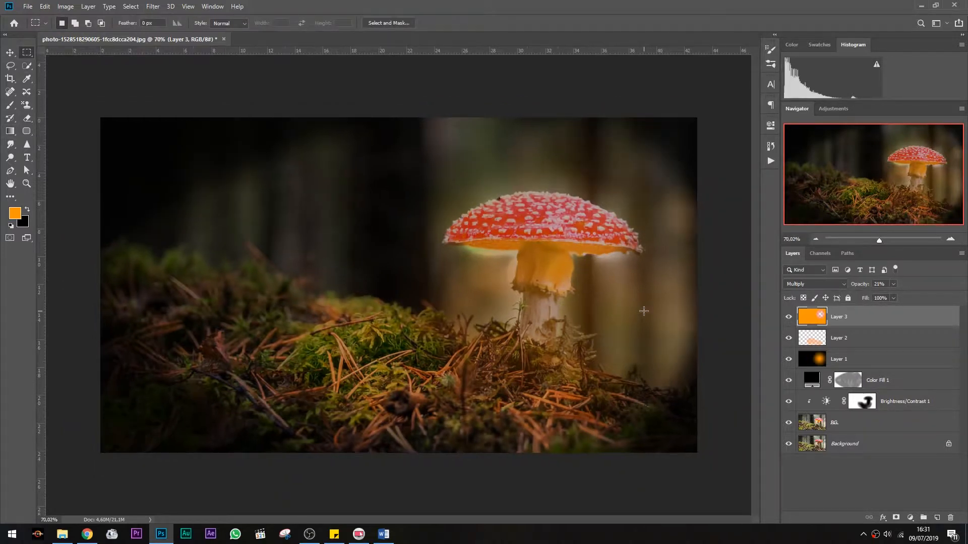
scroll(644, 311, up, 5)
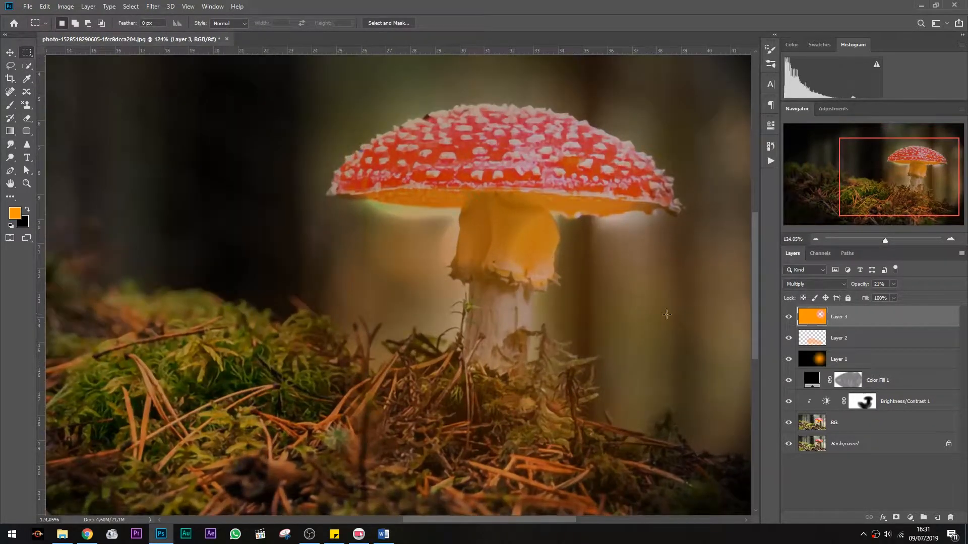
click(814, 426)
click(789, 422)
click(790, 423)
click(790, 422)
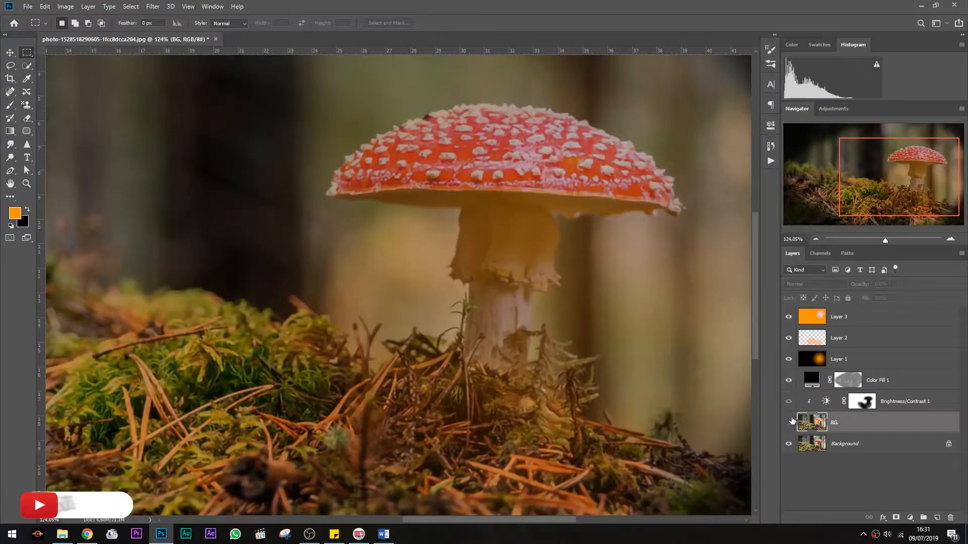
click(790, 422)
Add a layer mask to the BG layer and invert it
scroll(436, 226, up, 4)
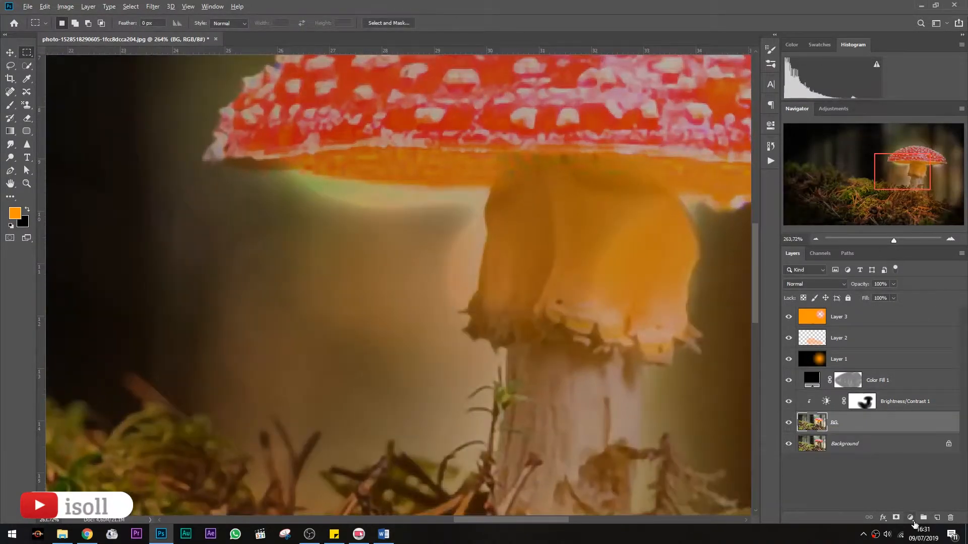
alt+click(900, 520)
double_click(842, 423)
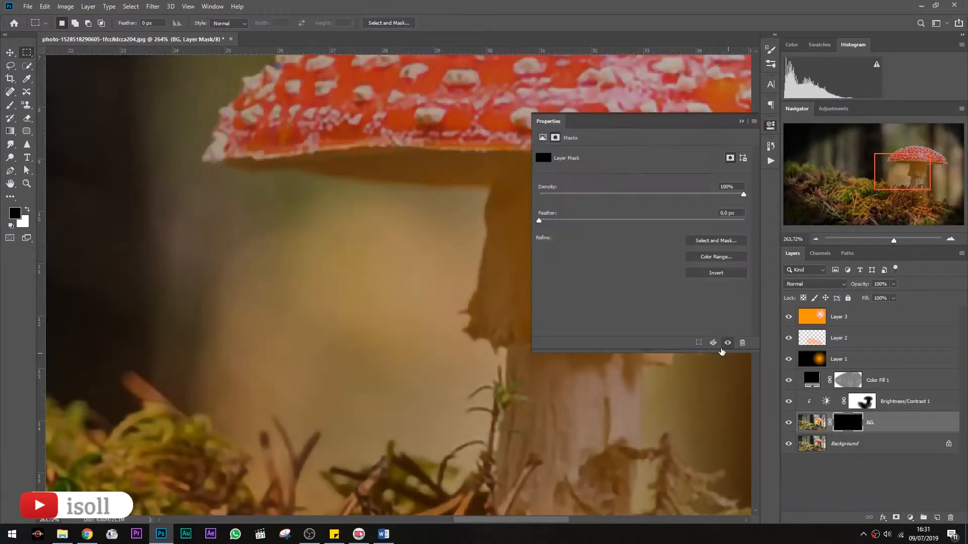
click(721, 273)
click(738, 122)
Select the shaded area left of the stem beneath the cap with the Polygonal Lasso tool
scroll(453, 126, right, 1)
right_click(10, 65)
click(51, 80)
click(459, 187)
click(453, 205)
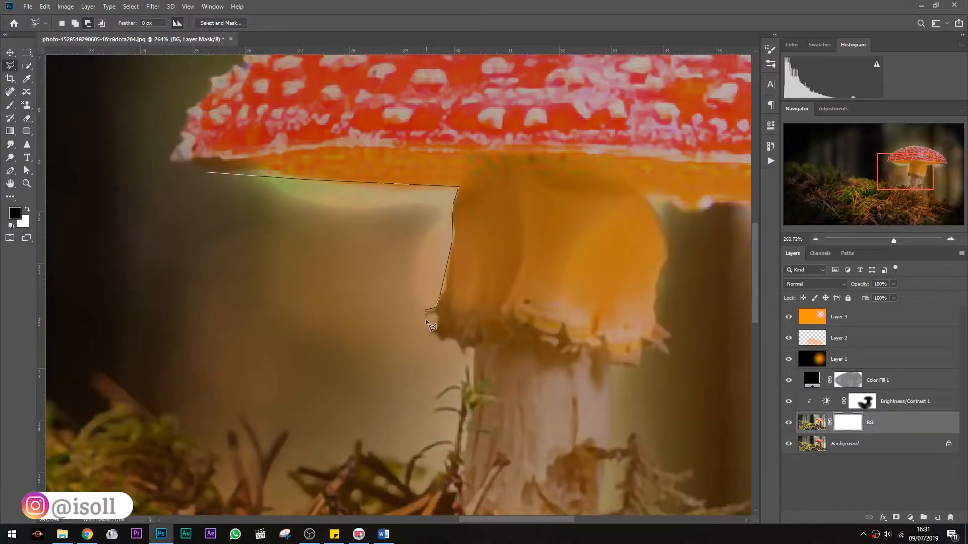
double_click(65, 272)
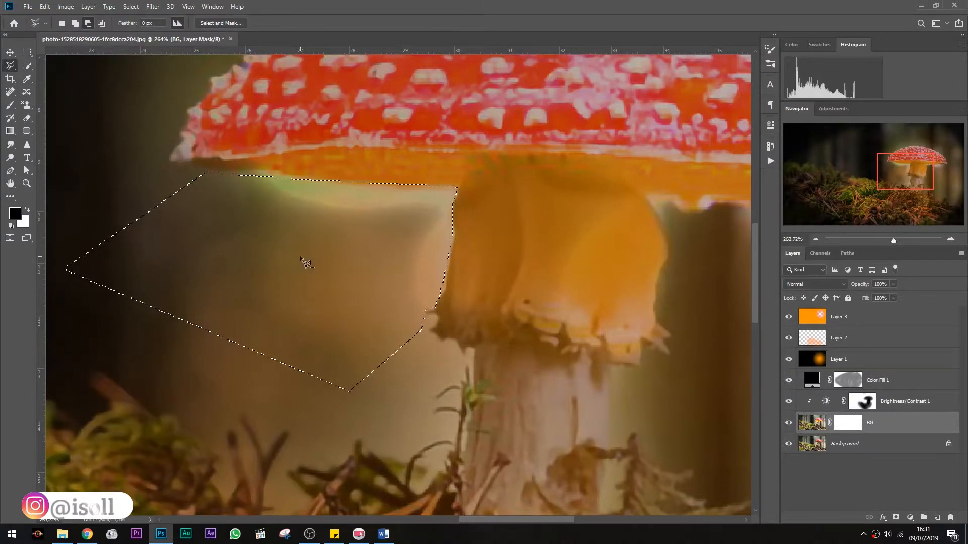
Paint inside the selection on BG's mask with the brush at a reduced opacity
key(b)
mouse_move(216, 264)
mouse_down()
mouse_move(197, 234)
mouse_move(95, 249)
mouse_move(313, 222)
mouse_up()
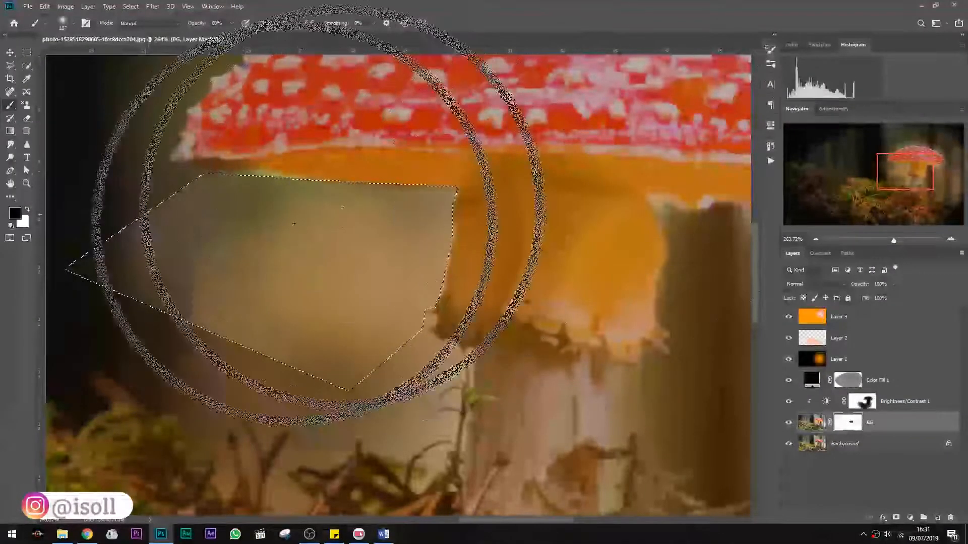
click(230, 24)
drag(231, 35, 332, 36)
click(296, 24)
drag(354, 255, 282, 242)
click(23, 55)
key(ctrl+d)
scroll(295, 309, down, 5)
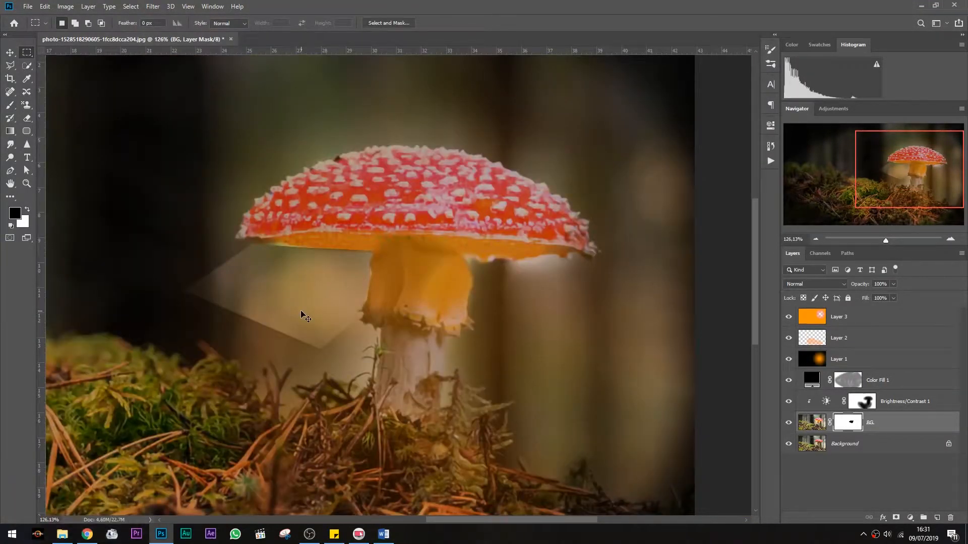
scroll(302, 315, right, 3)
scroll(301, 312, right, 4)
scroll(301, 312, left, 7)
key(ctrl+z)
Try filling the selection on BG's mask with white
key(ctrl+BackSpace)
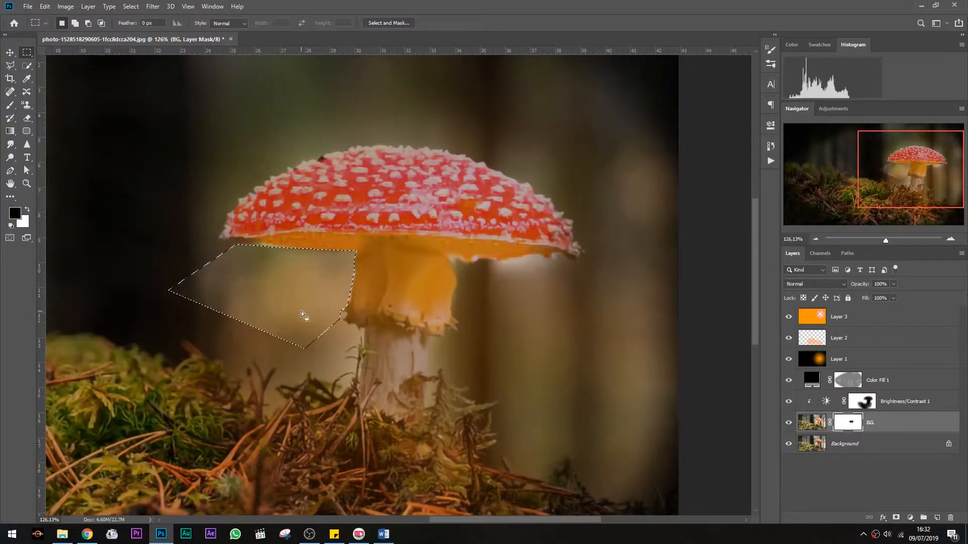
key(ctrl+d)
scroll(668, 275, down, 5)
key(ctrl+z)
key(ctrl+z)
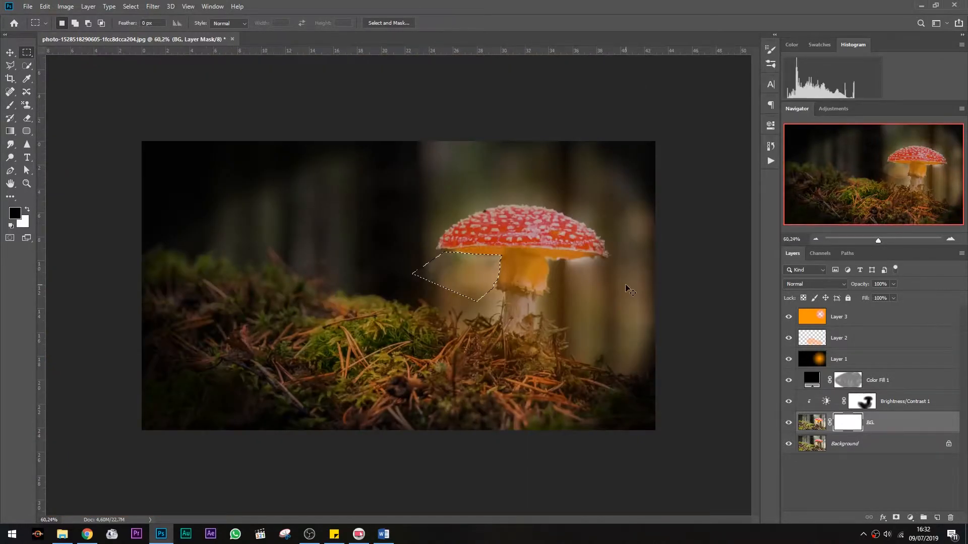
scroll(458, 259, up, 6)
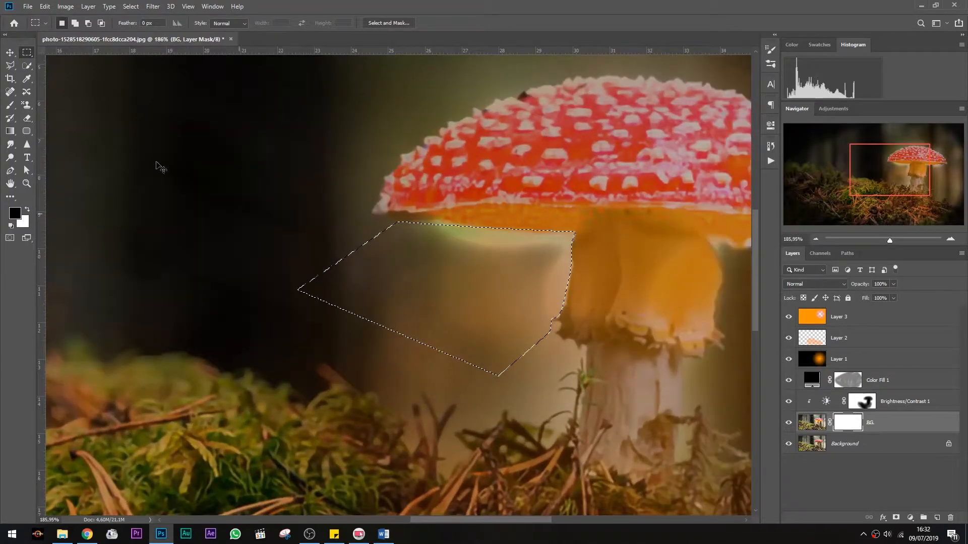
Apply a Gaussian Blur with a 2.5 pixel radius to the selection on BG's mask
click(153, 6)
mouse_move(225, 123)
click(310, 159)
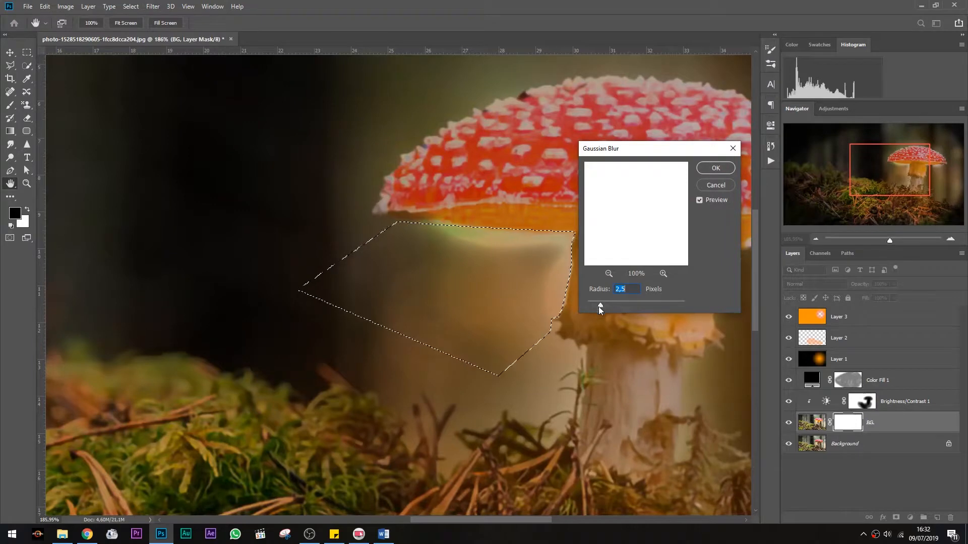
key(Return)
click(153, 6)
mouse_move(212, 120)
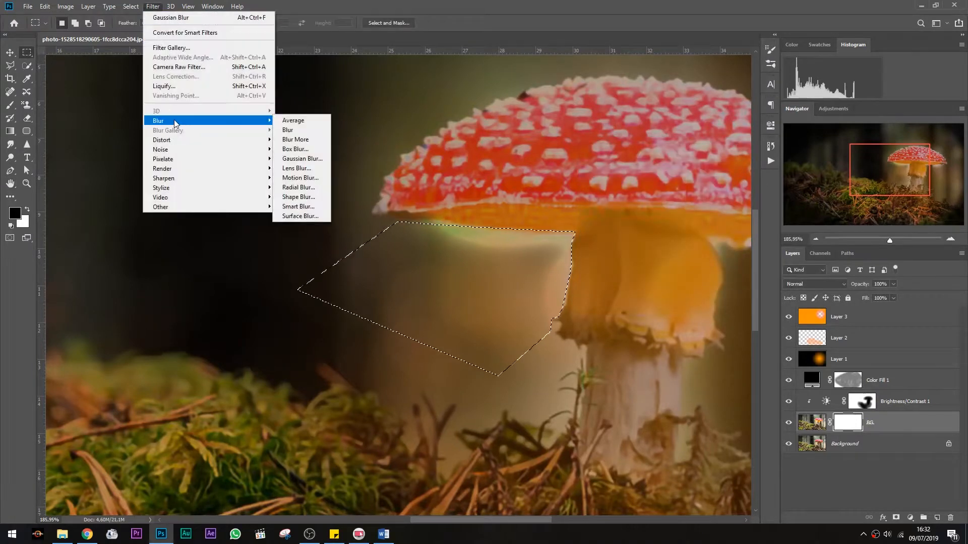
click(306, 169)
click(879, 34)
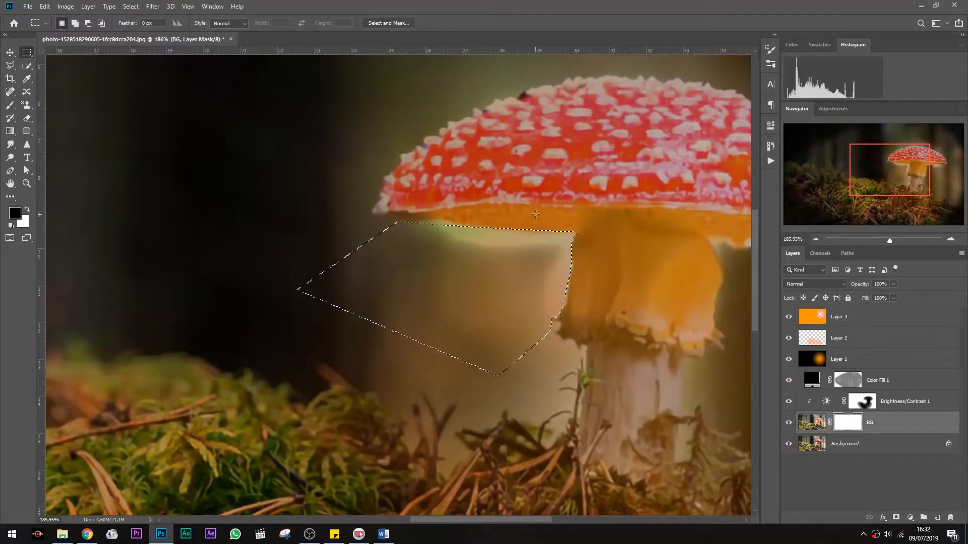
Resize the brush, paint a stroke inside the selection on BG's mask, and deselect
scroll(616, 324, right, 5)
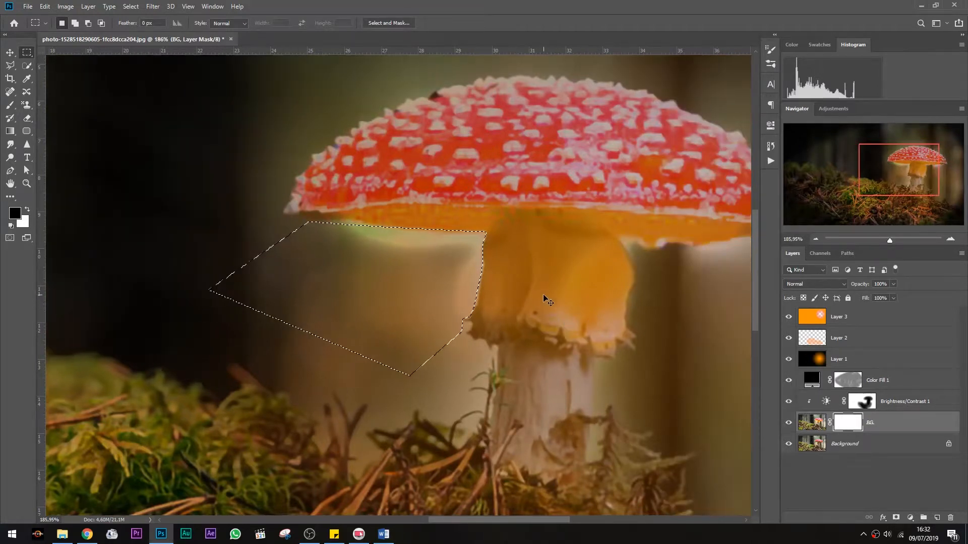
key(b)
right_click(427, 263)
click(495, 287)
mouse_move(427, 303)
mouse_down()
mouse_move(268, 243)
mouse_move(421, 242)
mouse_up()
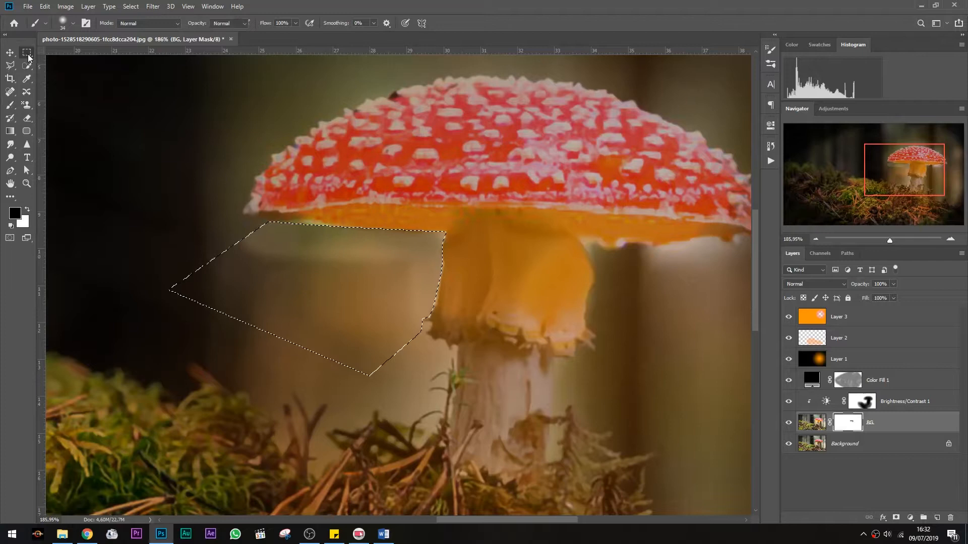
click(27, 52)
click(265, 239)
Paint a stroke on BG's mask just beneath the underside of the mushroom cap
scroll(265, 239, down, 6)
scroll(460, 264, up, 9)
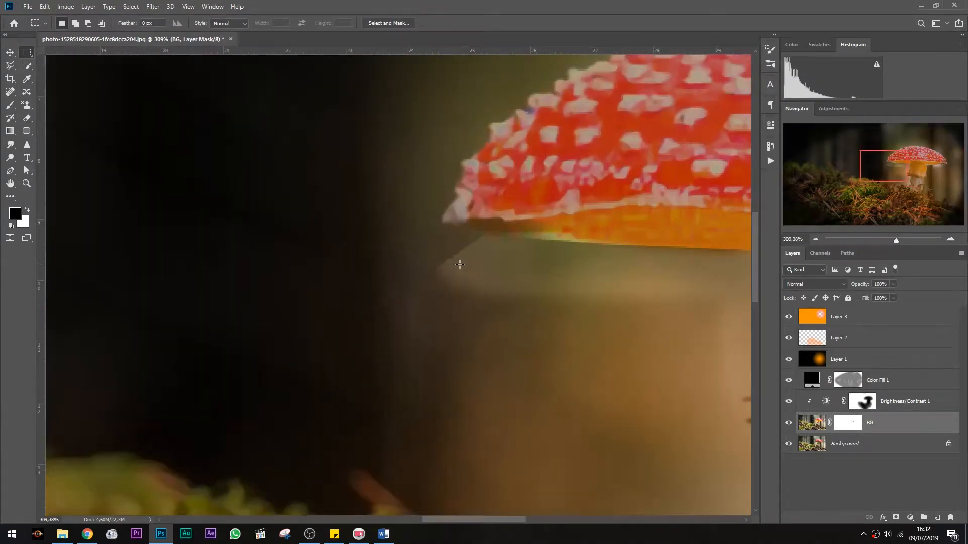
key(b)
scroll(605, 274, down, 5)
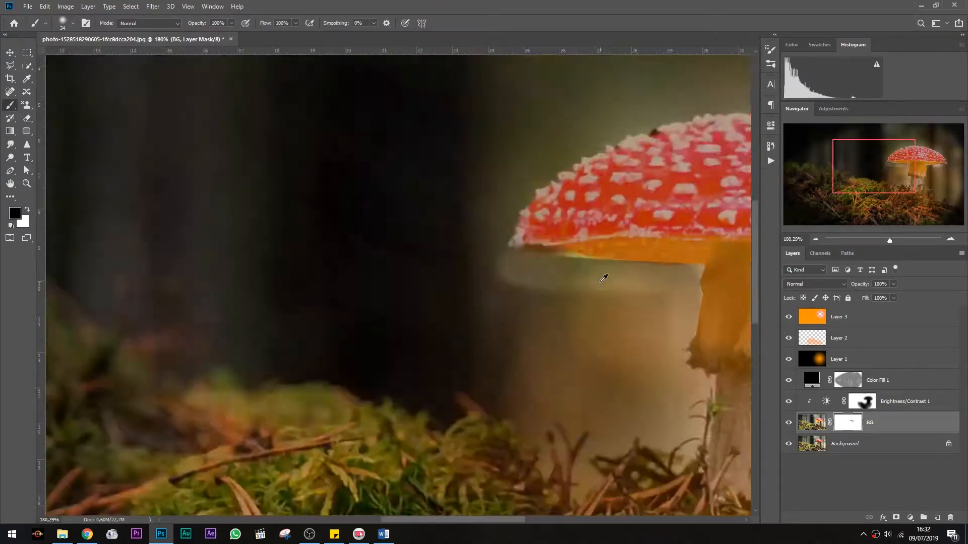
scroll(619, 298, down, 3)
scroll(613, 264, up, 6)
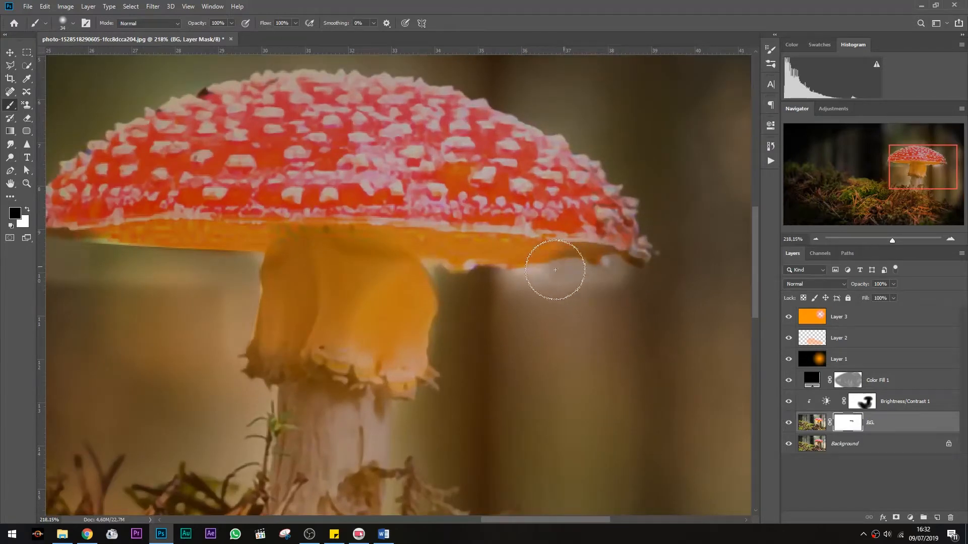
mouse_move(430, 270)
mouse_down()
mouse_move(450, 289)
mouse_move(458, 322)
mouse_move(510, 292)
mouse_move(473, 264)
mouse_up()
Enlarge the brush and paint BG's mask around the stem and the area right of the mushroom
scroll(601, 297, down, 6)
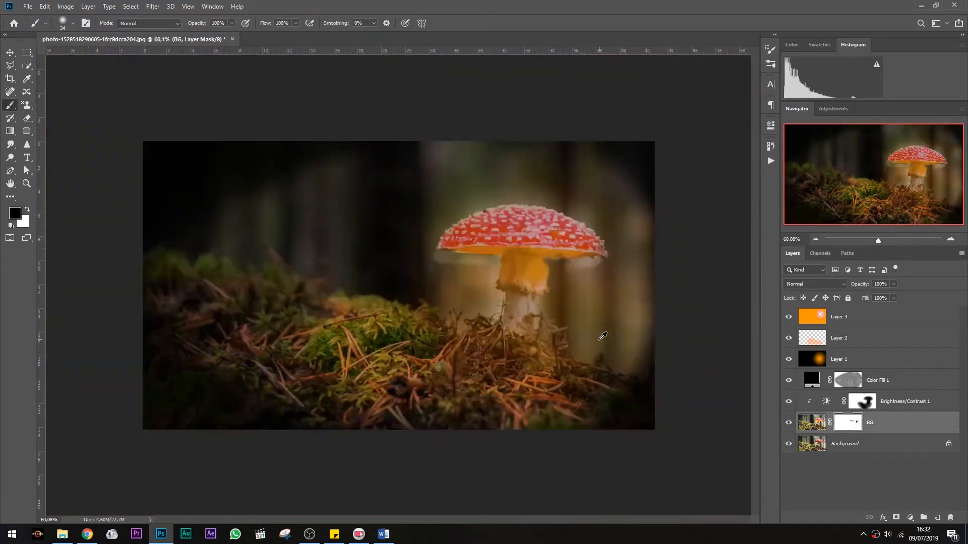
scroll(489, 276, up, 2)
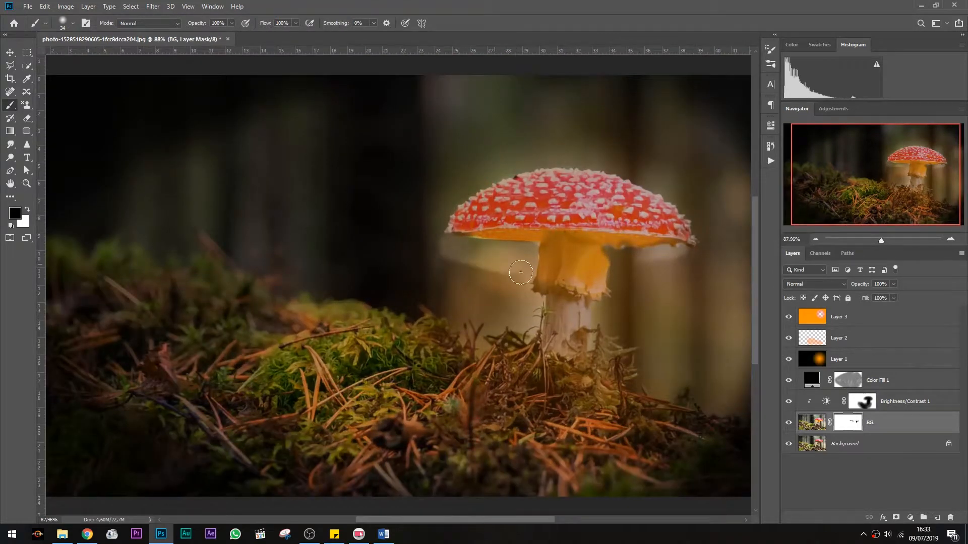
right_click(460, 277)
click(512, 298)
mouse_move(458, 262)
mouse_down()
mouse_move(467, 321)
mouse_move(499, 326)
mouse_move(524, 316)
mouse_up()
mouse_move(627, 270)
mouse_down()
mouse_move(636, 321)
mouse_move(663, 265)
mouse_move(683, 258)
mouse_move(668, 326)
mouse_up()
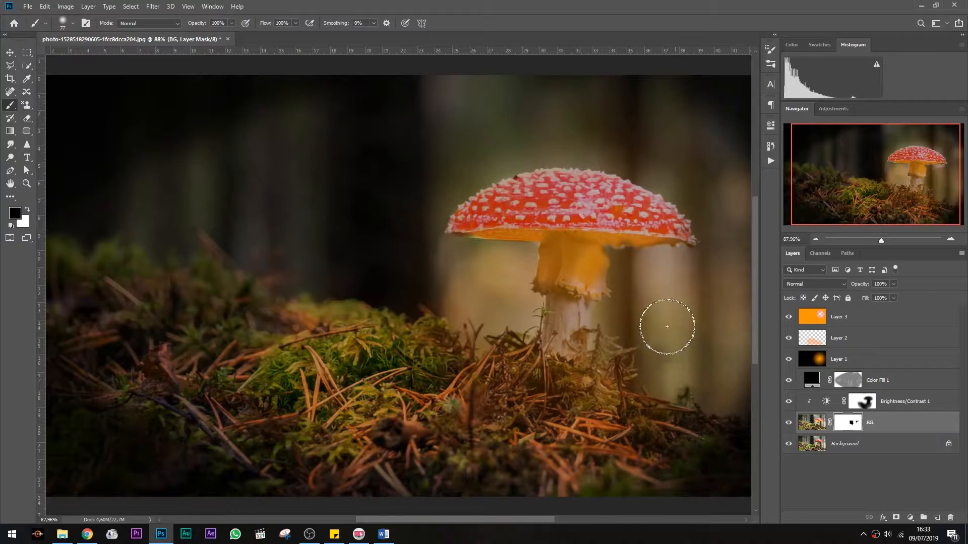
mouse_move(701, 258)
mouse_down()
mouse_move(724, 381)
mouse_move(694, 279)
mouse_move(704, 380)
mouse_up()
Paint more of BG's mask right of the mushroom and across the upper background
scroll(710, 313, down, 1)
mouse_move(678, 265)
mouse_down()
mouse_move(675, 228)
mouse_move(627, 181)
mouse_move(486, 187)
mouse_move(431, 228)
mouse_move(507, 156)
mouse_move(659, 178)
mouse_move(673, 153)
mouse_move(452, 156)
mouse_move(467, 133)
mouse_move(725, 163)
mouse_move(539, 88)
mouse_move(674, 168)
mouse_up()
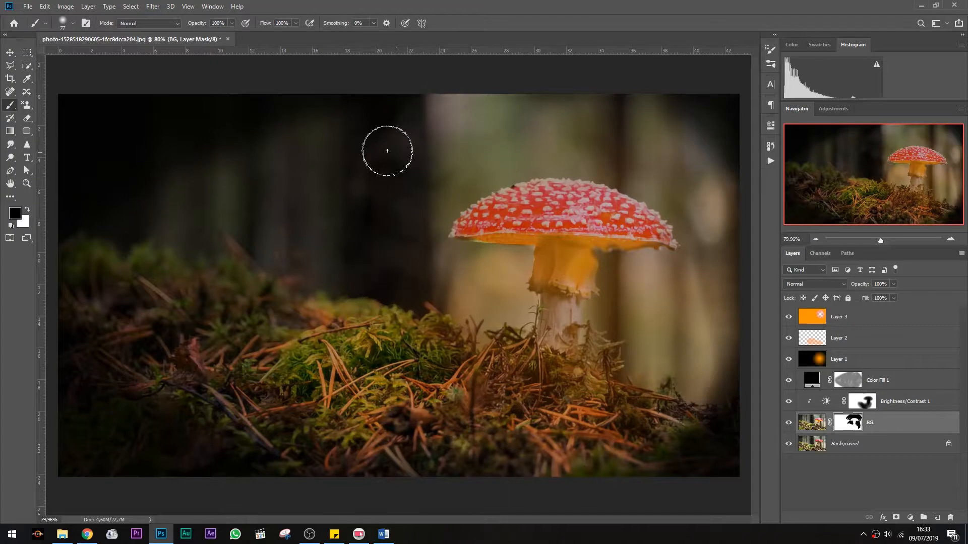
drag(387, 151, 454, 108)
scroll(565, 359, down, 4)
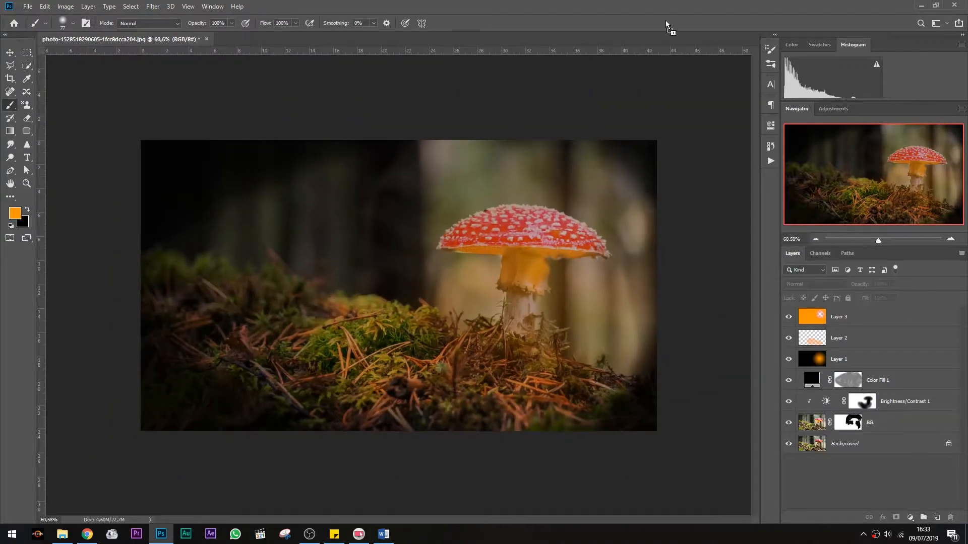
Switch to the cosplay photo and select the woman with the Quick Selection tool's Select Subject
drag(666, 20, 661, 11)
scroll(364, 354, up, 8)
scroll(362, 370, down, 3)
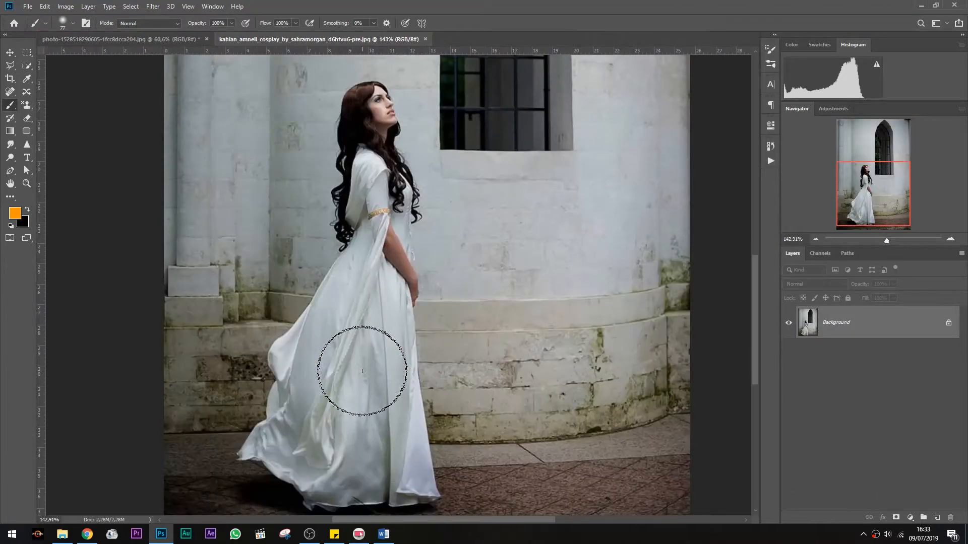
scroll(362, 371, down, 1)
key(w)
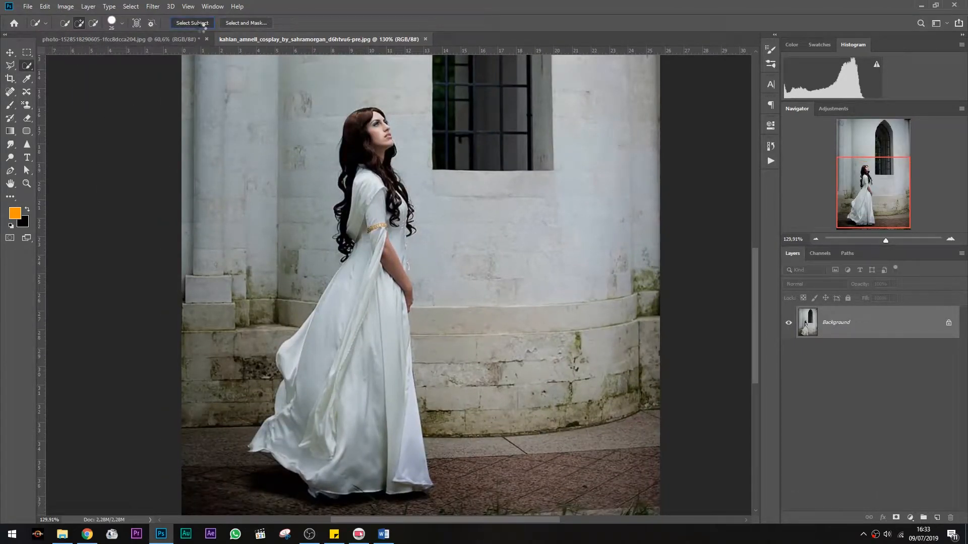
click(206, 23)
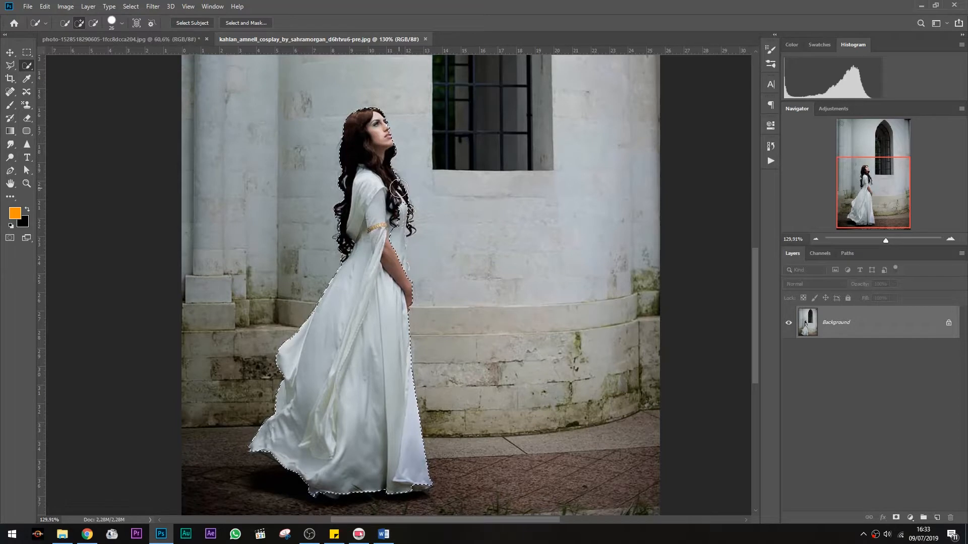
click(197, 24)
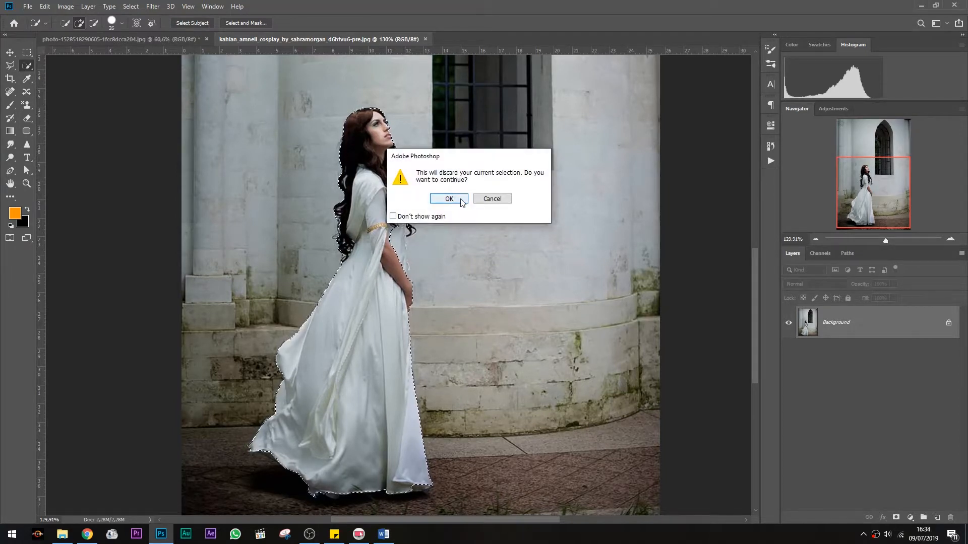
click(482, 201)
Refine the woman's hair edges in Select and Mask with the refine brush and accept the selection
click(245, 24)
scroll(333, 201, up, 8)
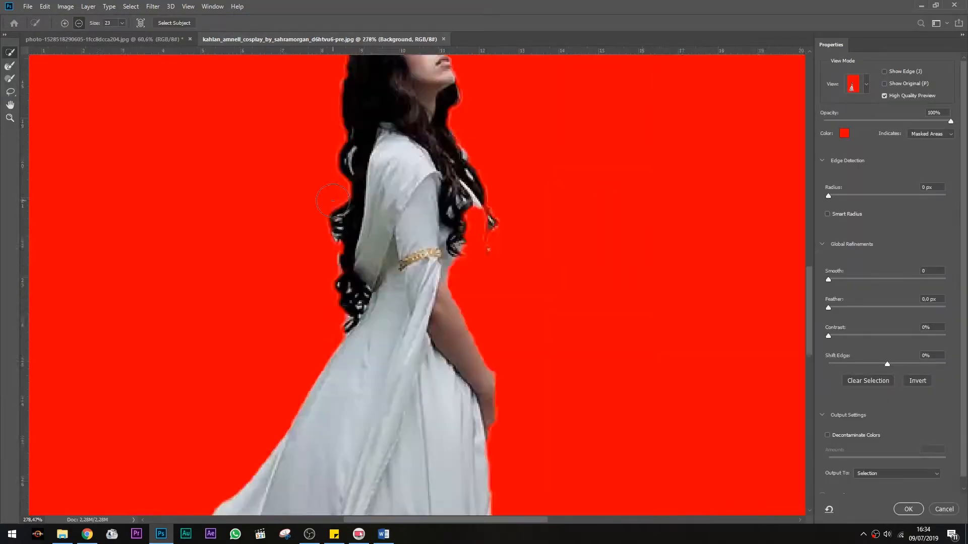
scroll(333, 200, up, 6)
click(361, 121)
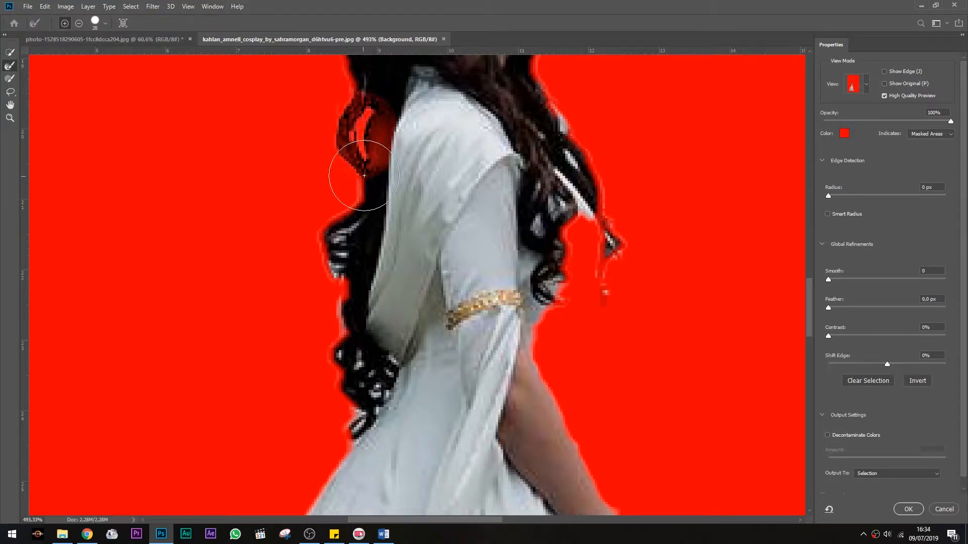
right_click(402, 162)
key(Return)
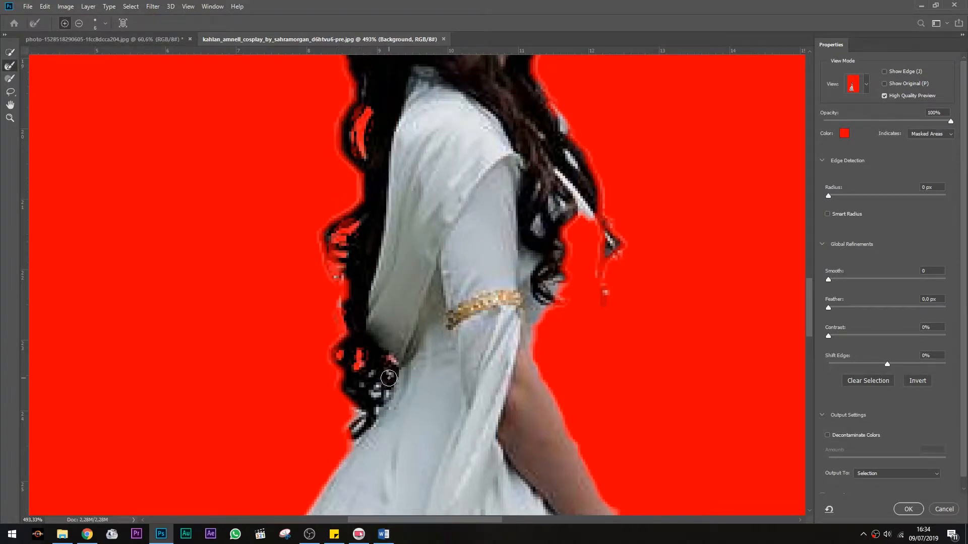
scroll(555, 262, up, 2)
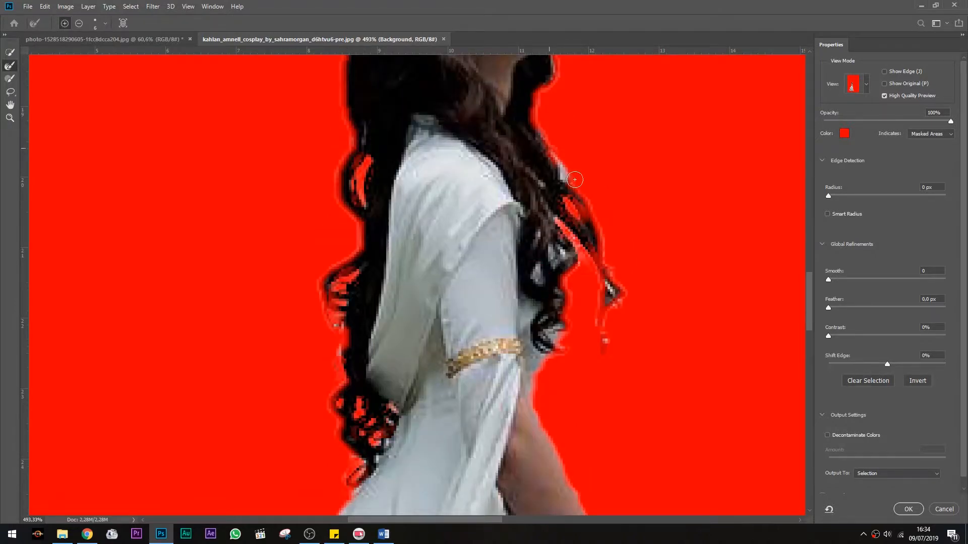
scroll(560, 232, up, 6)
scroll(548, 214, down, 5)
scroll(585, 245, down, 4)
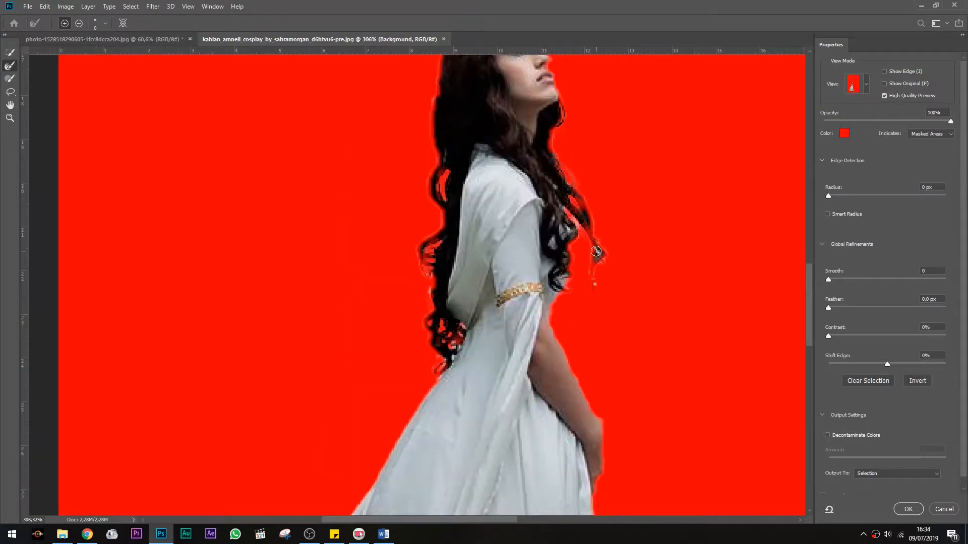
scroll(457, 271, down, 4)
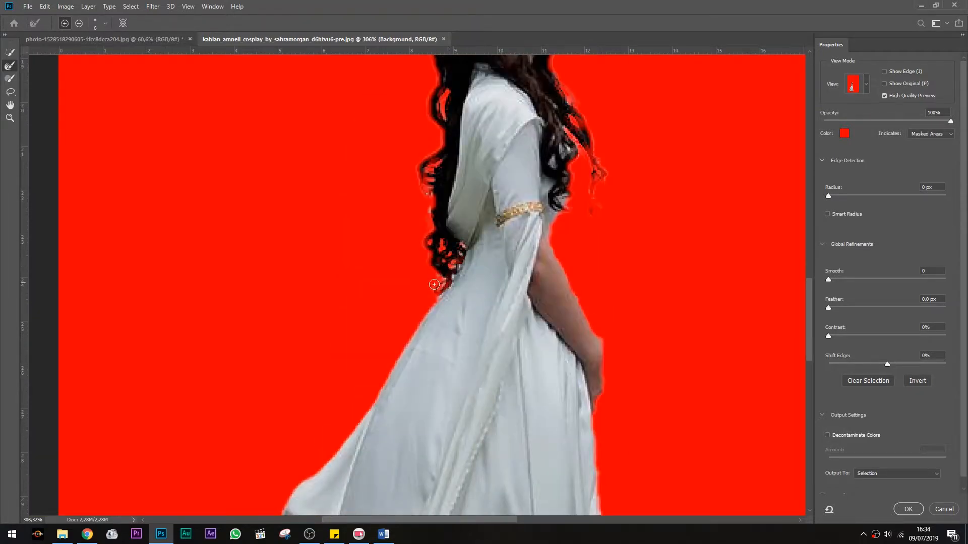
scroll(454, 282, down, 5)
scroll(504, 287, down, 3)
click(908, 509)
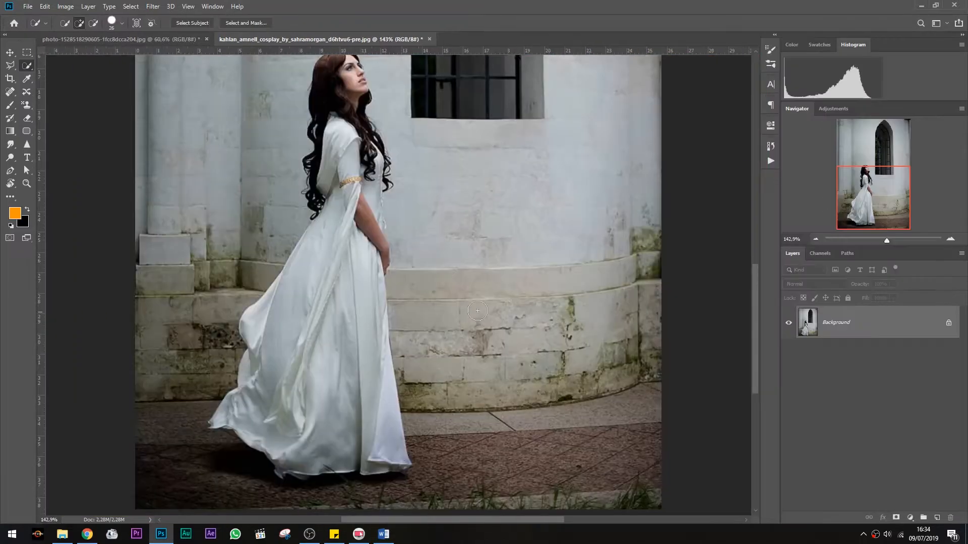
scroll(406, 212, up, 4)
key(l)
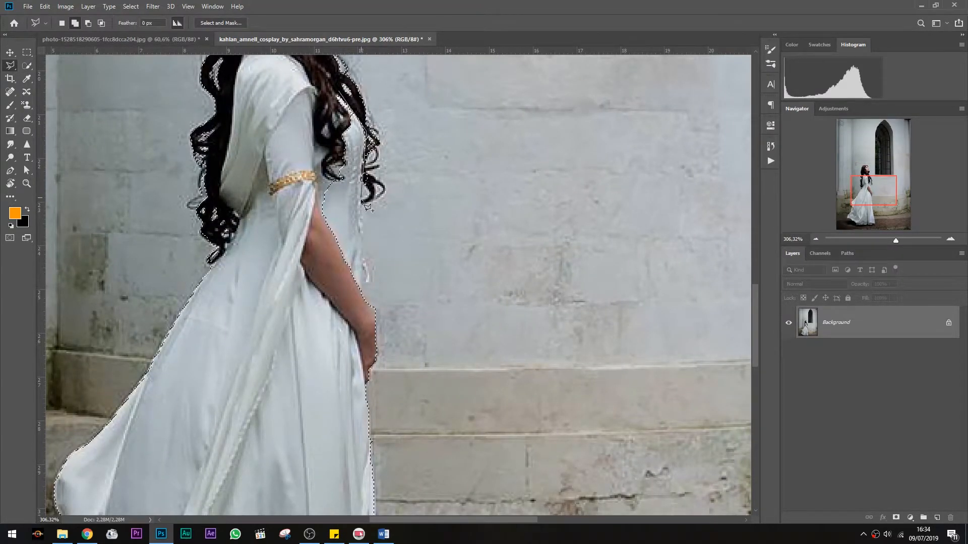
scroll(551, 306, down, 5)
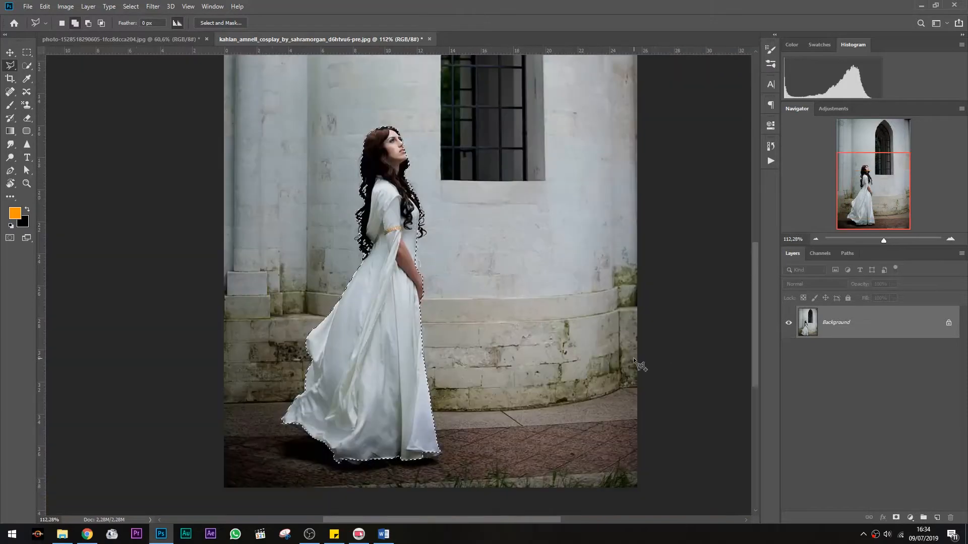
click(221, 23)
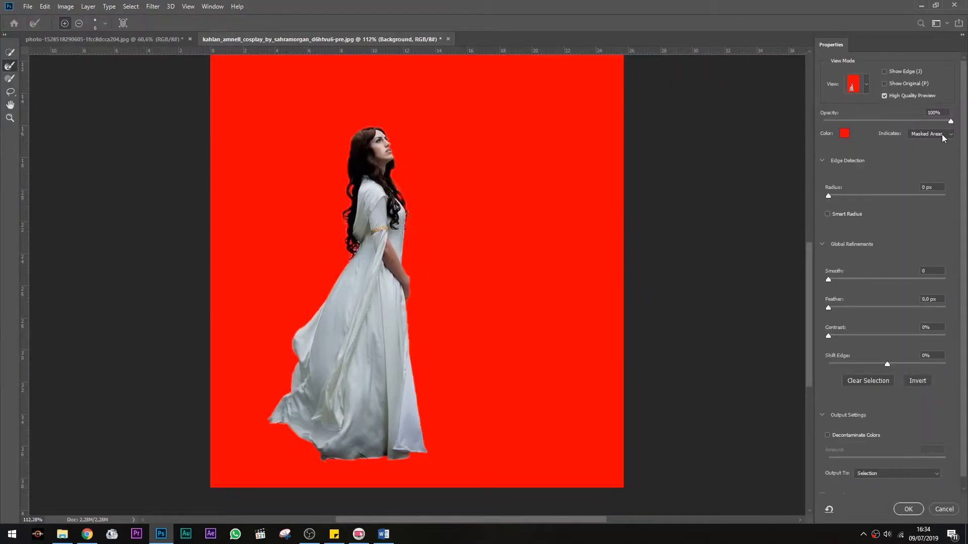
click(951, 512)
Move the selected woman into the mushroom photo and scale her down, placing her on the moss at the left
key(v)
drag(321, 199, 220, 286)
key(ctrl+t)
drag(255, 250, 293, 229)
drag(259, 294, 281, 281)
drag(291, 205, 278, 229)
drag(254, 297, 295, 303)
key(Return)
Move the woman's layer beneath Color Fill 1 in the layer stack
drag(841, 318, 847, 413)
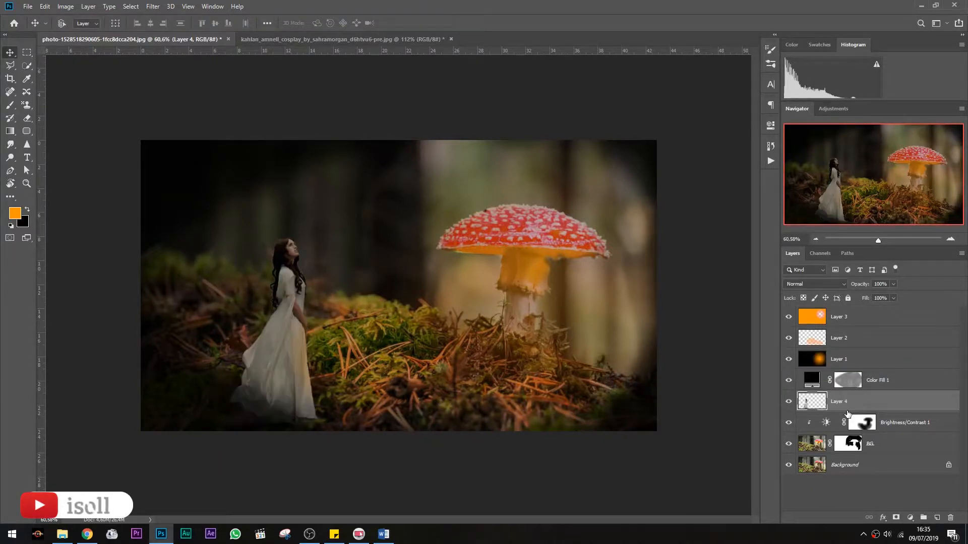
scroll(257, 299, up, 3)
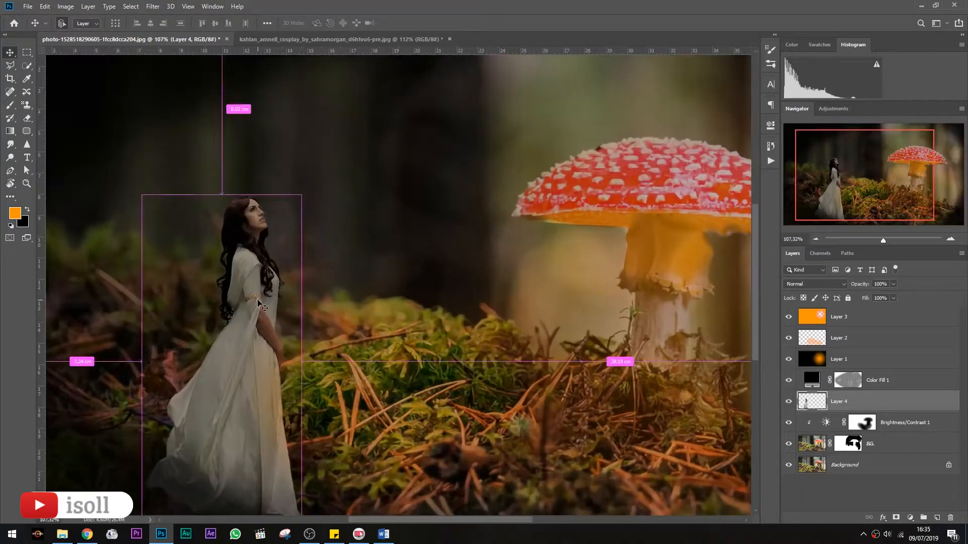
scroll(266, 305, left, 2)
click(66, 6)
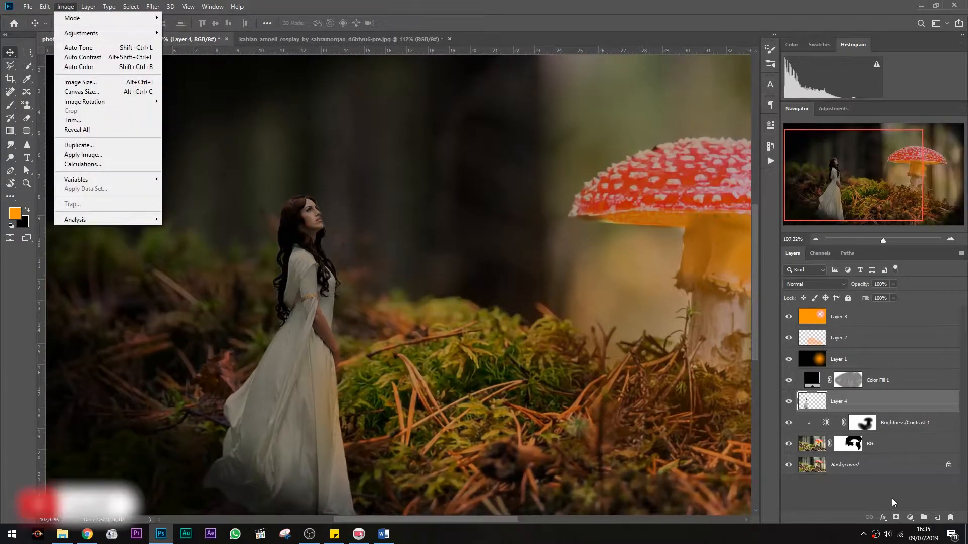
Add a Brightness/Contrast adjustment layer at the top of the stack
click(910, 518)
click(902, 376)
drag(641, 179, 620, 182)
key(ctrl+z)
click(741, 122)
Move the new Brightness/Contrast layer directly above the woman's layer, clipped to it
right_click(876, 535)
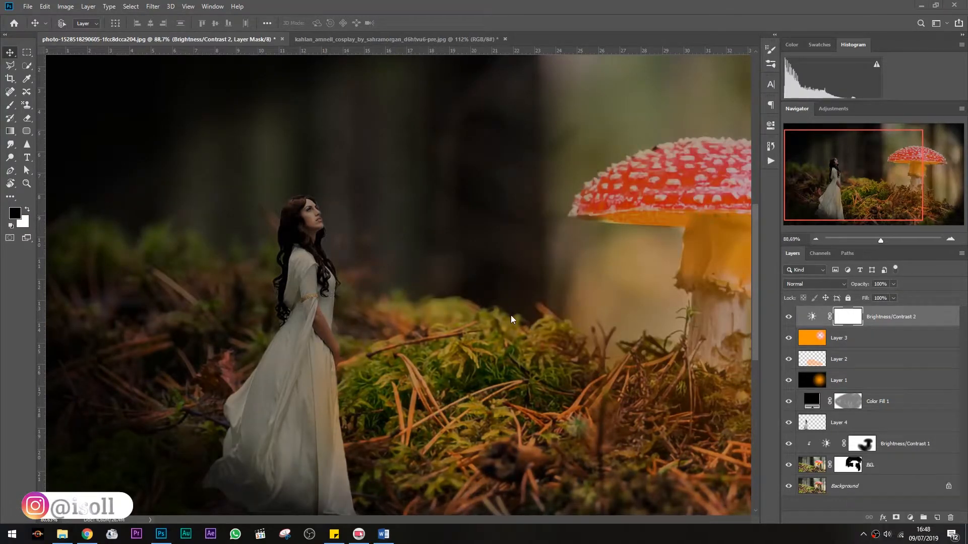
key(ctrl+0)
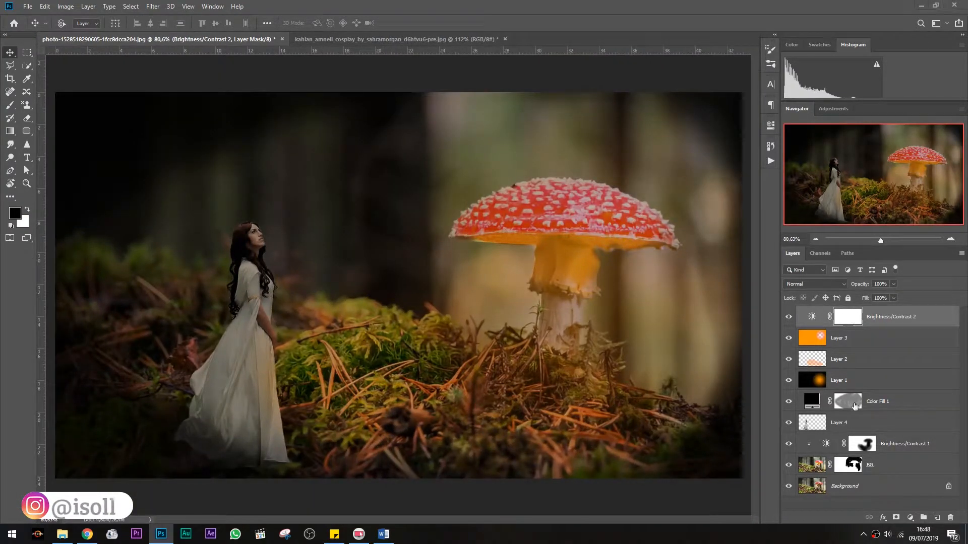
drag(846, 319, 813, 409)
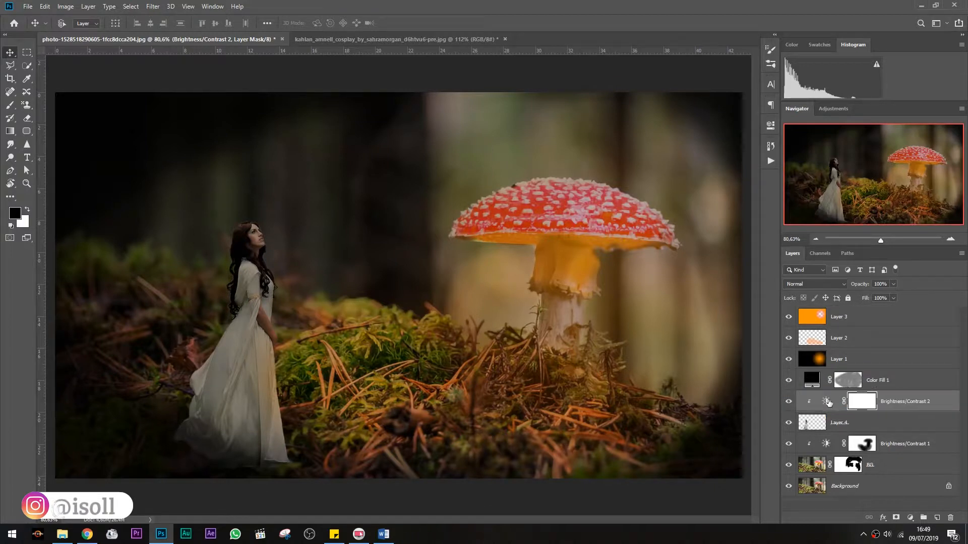
Set the clipped adjustment's brightness to -76 and contrast to 1
double_click(828, 401)
drag(641, 182, 588, 183)
mouse_move(641, 201)
mouse_down()
mouse_move(613, 207)
mouse_move(643, 207)
mouse_up()
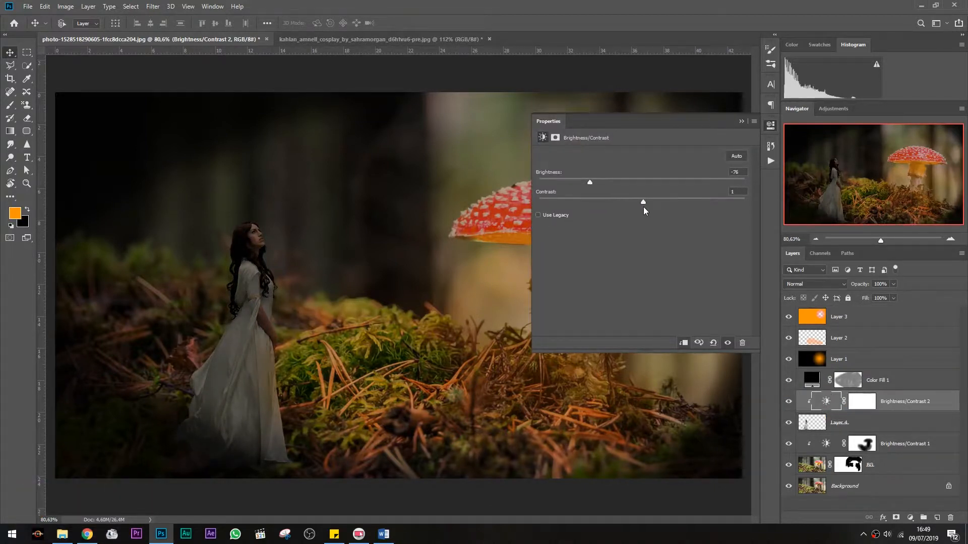
click(741, 121)
scroll(310, 343, up, 4)
scroll(310, 344, down, 3)
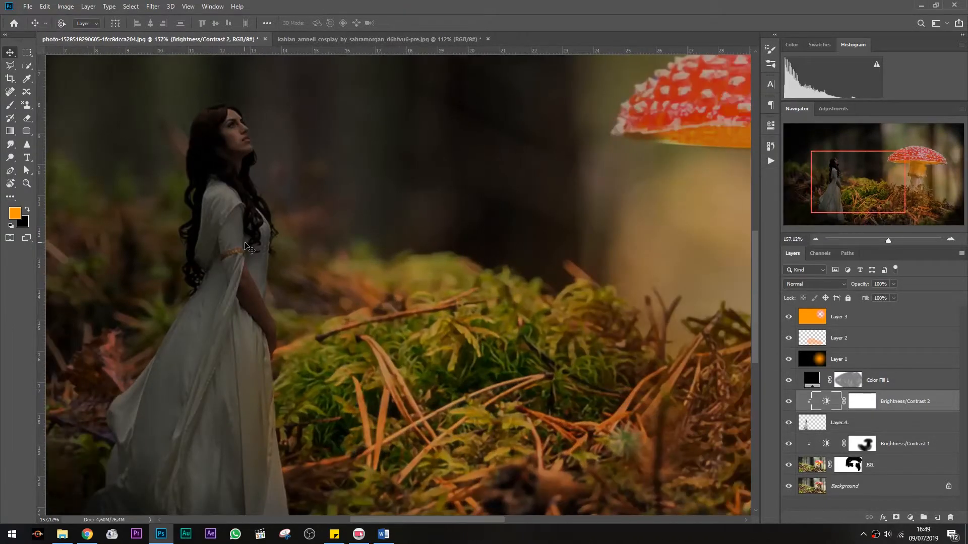
Select the woman's layer, then move her slightly left and scale her up to about 108%
key(alt+bracketleft)
key(ctrl+t)
scroll(343, 275, down, 2)
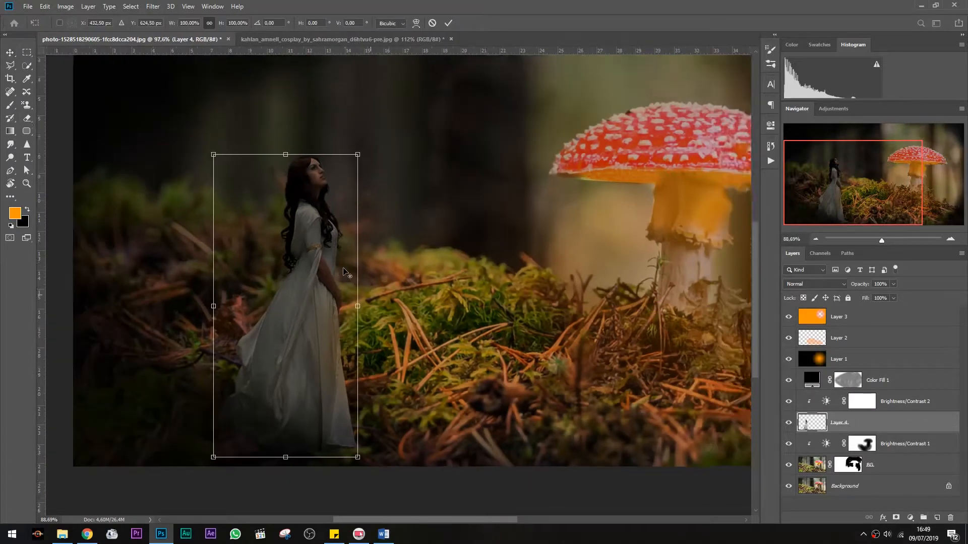
drag(298, 292, 238, 298)
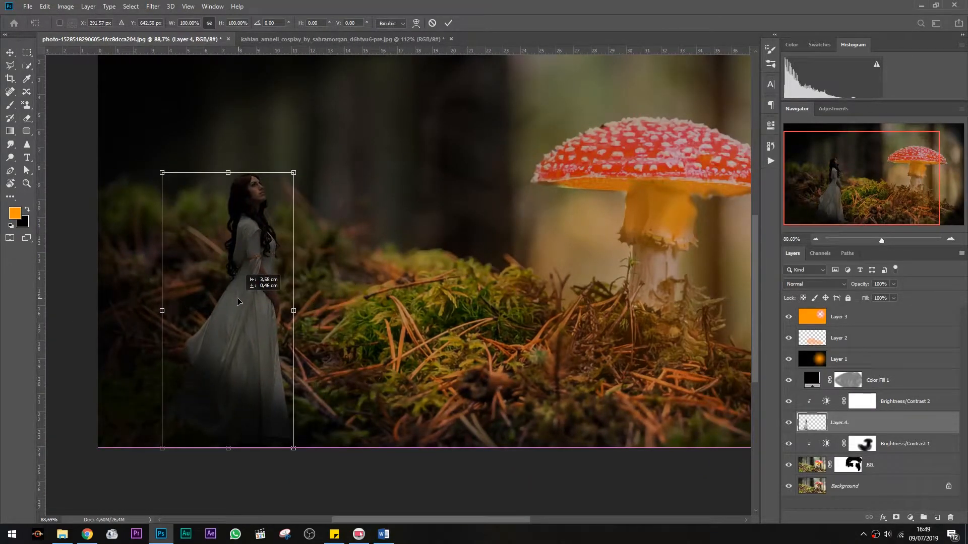
drag(293, 172, 304, 150)
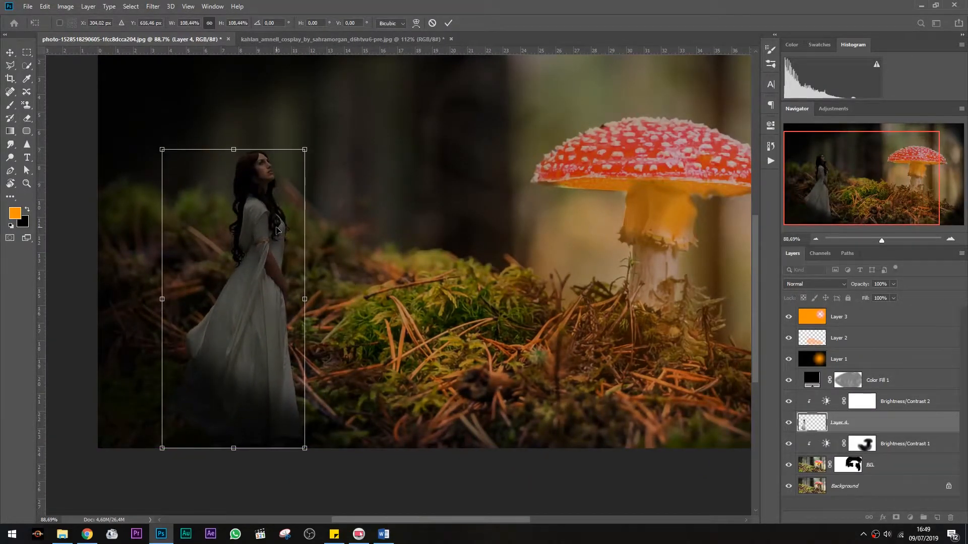
click(449, 22)
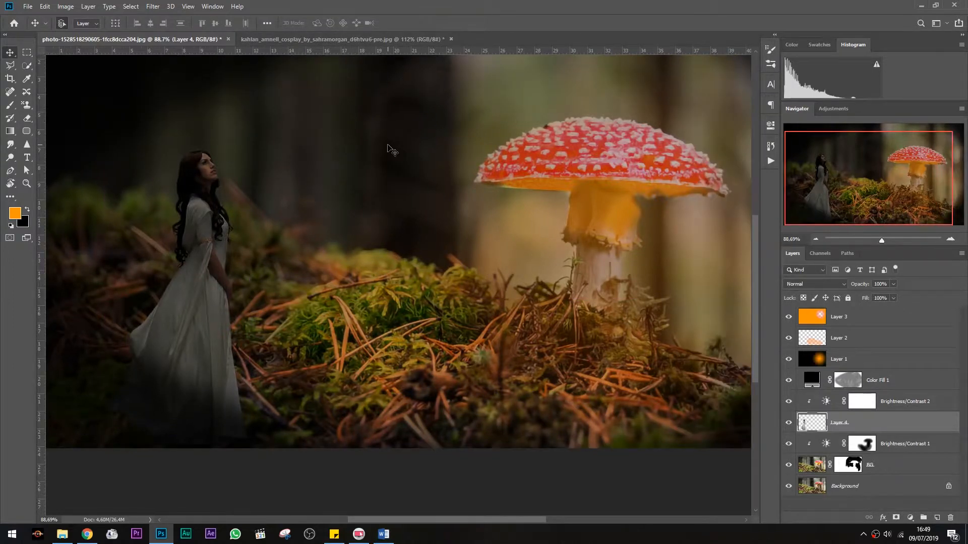
Paint black on the Brightness/Contrast 2 mask along the woman's side to restore some of her brightness
scroll(214, 154, up, 5)
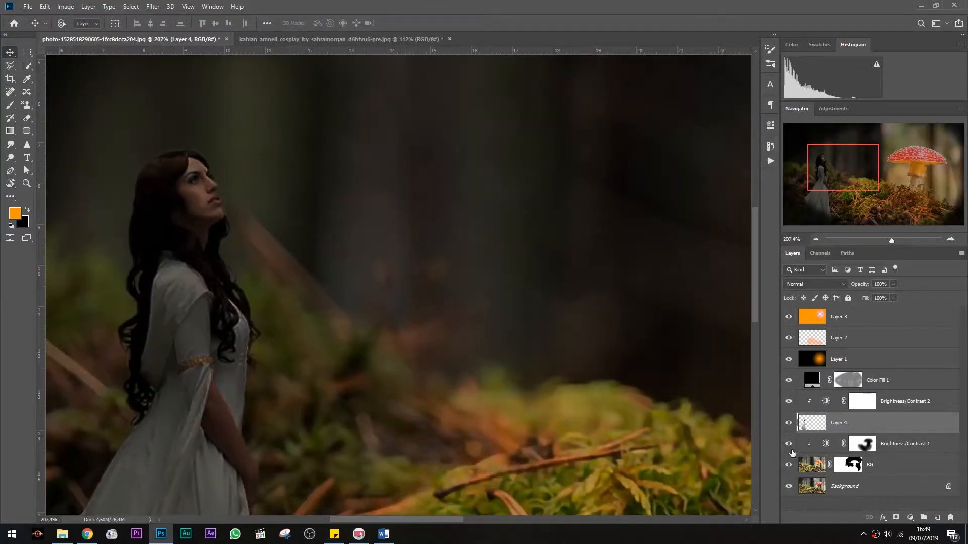
click(856, 406)
key(b)
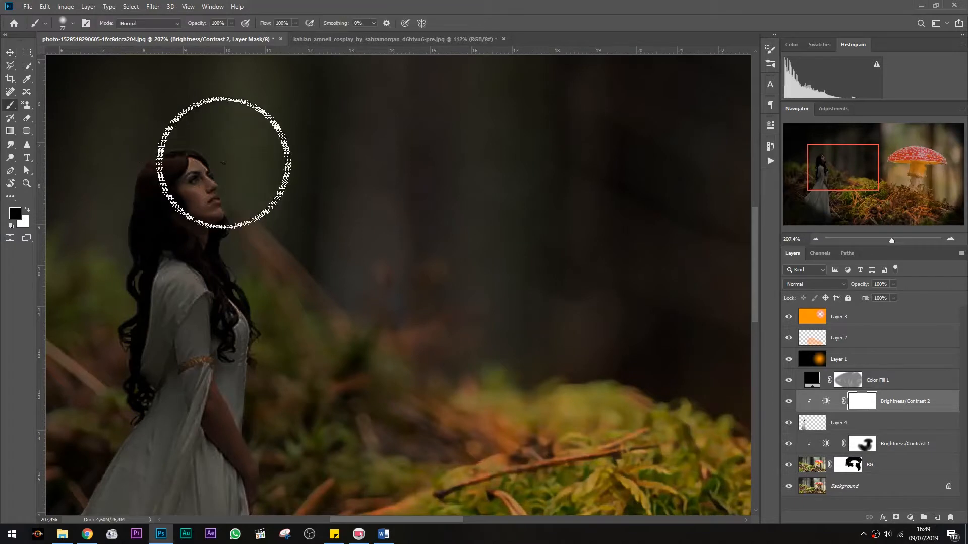
right_click(225, 162)
drag(318, 187, 314, 187)
mouse_move(207, 177)
mouse_down()
mouse_move(206, 156)
mouse_move(232, 213)
mouse_move(254, 321)
mouse_move(250, 369)
mouse_move(281, 380)
mouse_up()
scroll(237, 287, down, 3)
mouse_move(237, 288)
mouse_down()
mouse_move(267, 395)
mouse_move(248, 303)
mouse_move(264, 474)
mouse_up()
scroll(264, 389, down, 3)
scroll(310, 383, down, 4)
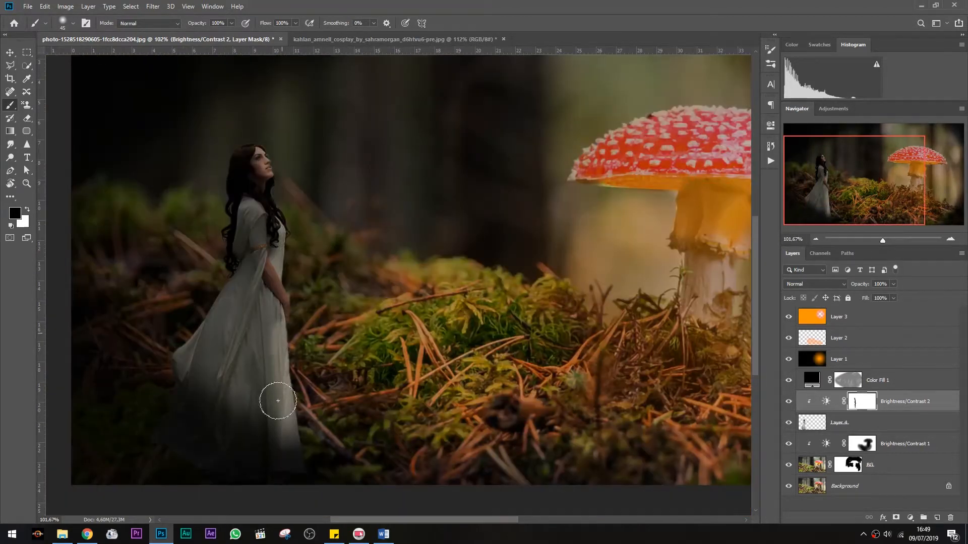
drag(278, 401, 282, 329)
scroll(263, 146, up, 3)
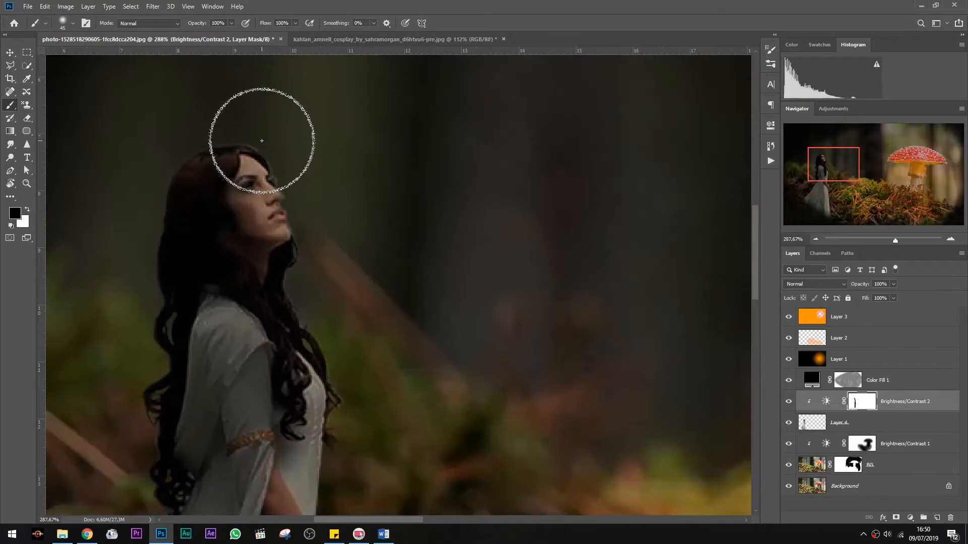
scroll(345, 316, down, 3)
scroll(346, 315, down, 2)
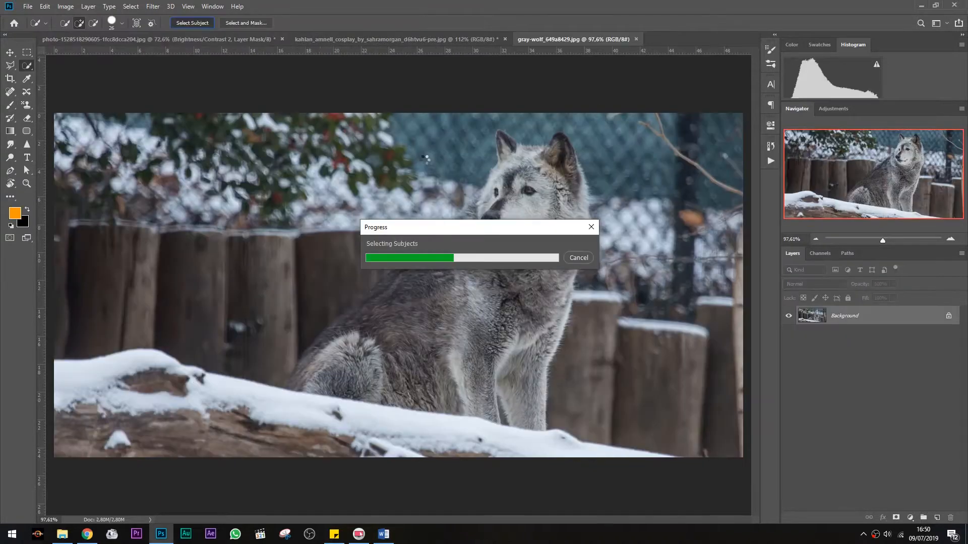
key(v)
drag(367, 202, 285, 197)
key(ctrl+z)
Refine the wolf's selection around its ears with the Lasso tool
scroll(474, 212, up, 3)
click(11, 65)
click(11, 66)
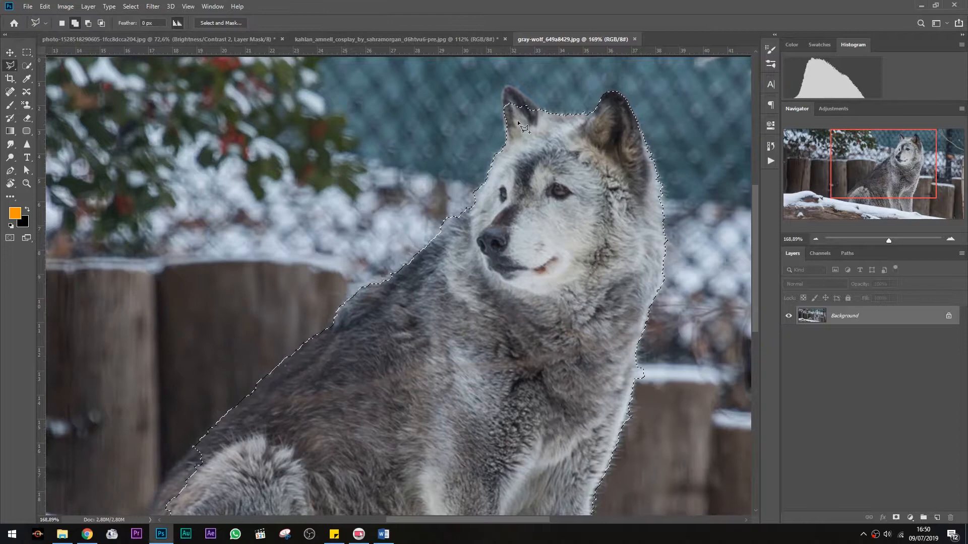
drag(507, 88, 531, 98)
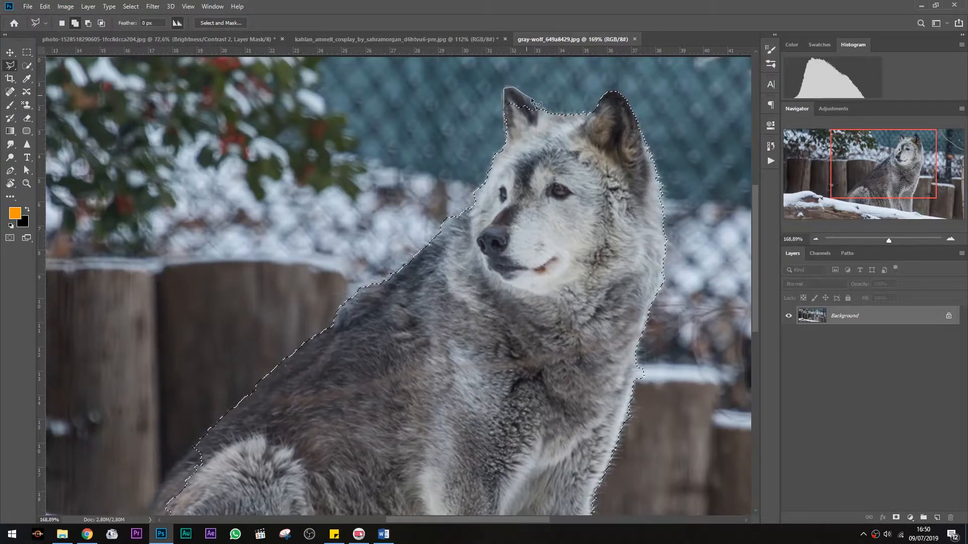
drag(564, 132, 567, 135)
key(ctrl+0)
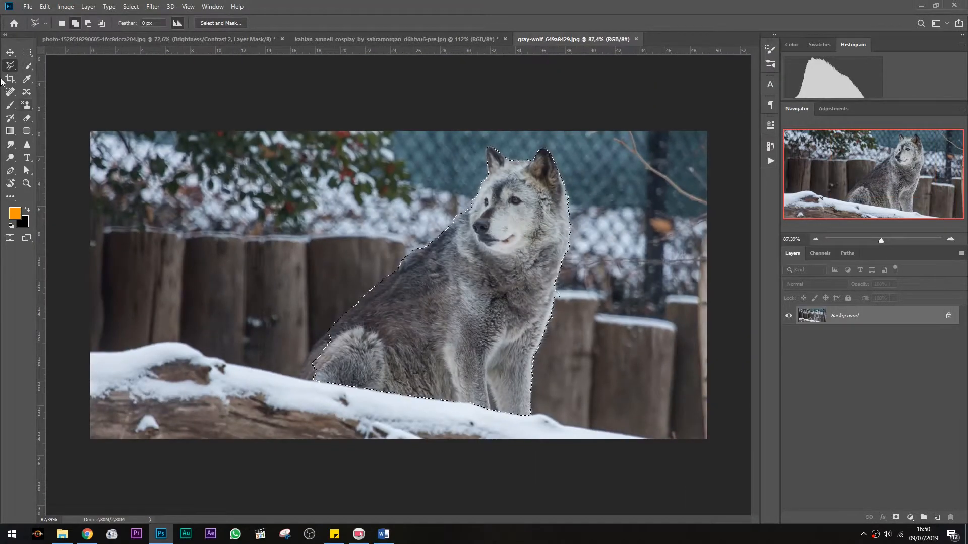
key(v)
drag(527, 226, 451, 218)
key(ctrl+z)
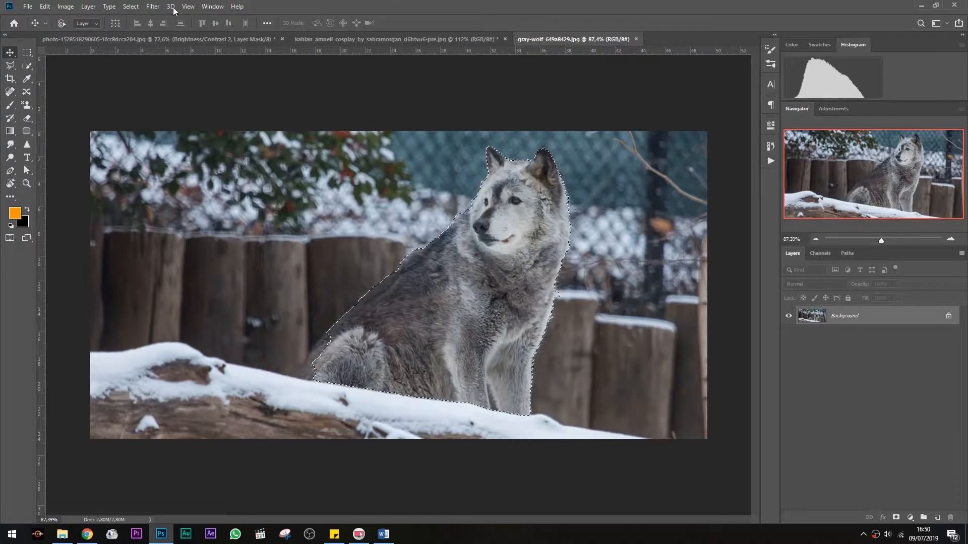
Copy the selected wolf into the mushroom scene document
click(128, 7)
mouse_move(176, 146)
click(237, 157)
click(376, 122)
drag(476, 187, 652, 298)
Scale the wolf down to about 48% and place it to the right of the mushroom stem
key(ctrl+t)
drag(479, 238, 595, 351)
drag(658, 409, 661, 360)
scroll(643, 350, up, 2)
click(448, 23)
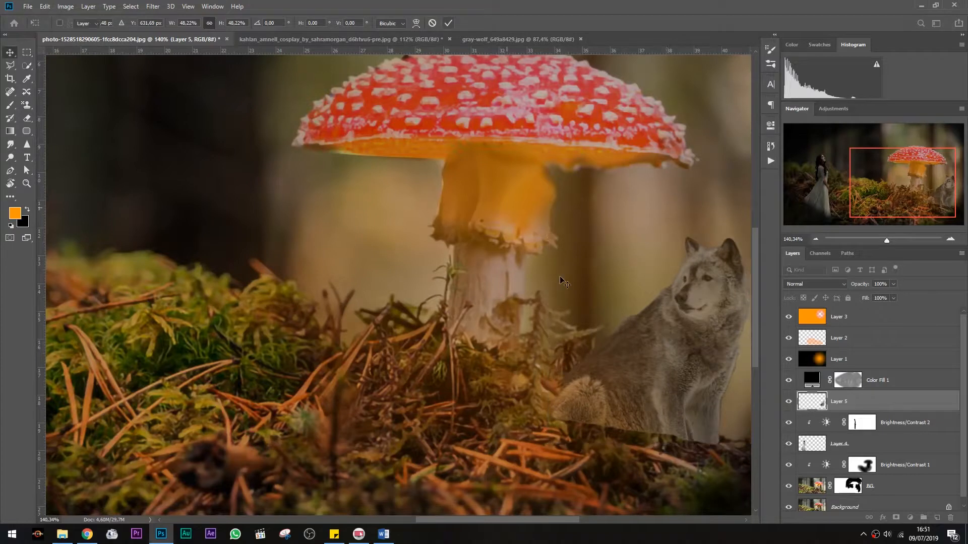
Lasso the foreground grass near the wolf's feet on the background, copy it to a new layer, and move it above the wolf
scroll(564, 281, right, 3)
scroll(488, 439, up, 5)
scroll(499, 436, down, 2)
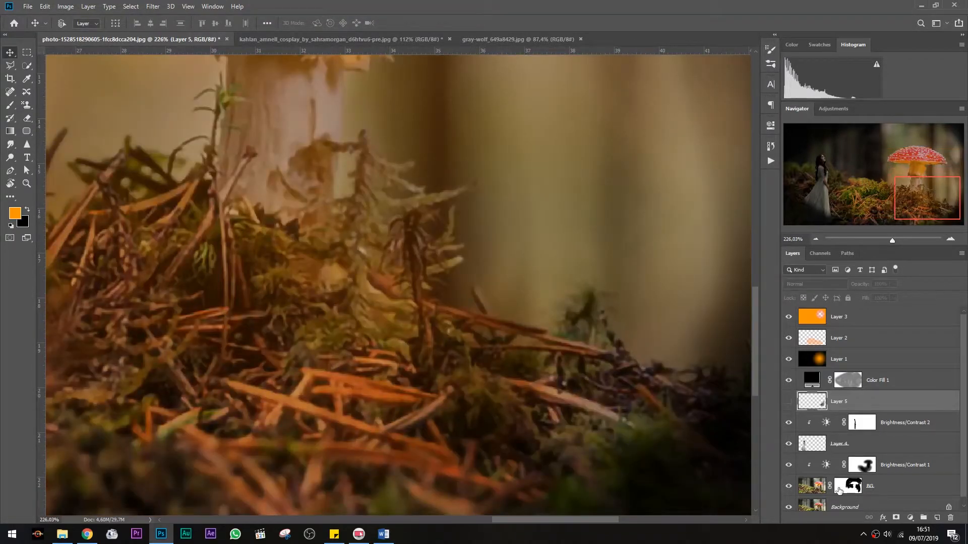
scroll(827, 487, down, 1)
click(814, 499)
key(l)
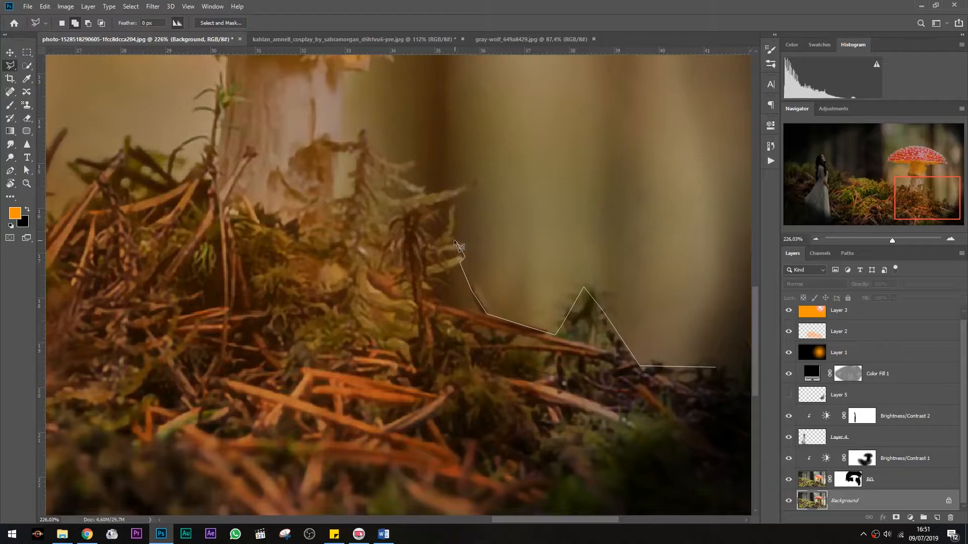
click(302, 296)
click(302, 404)
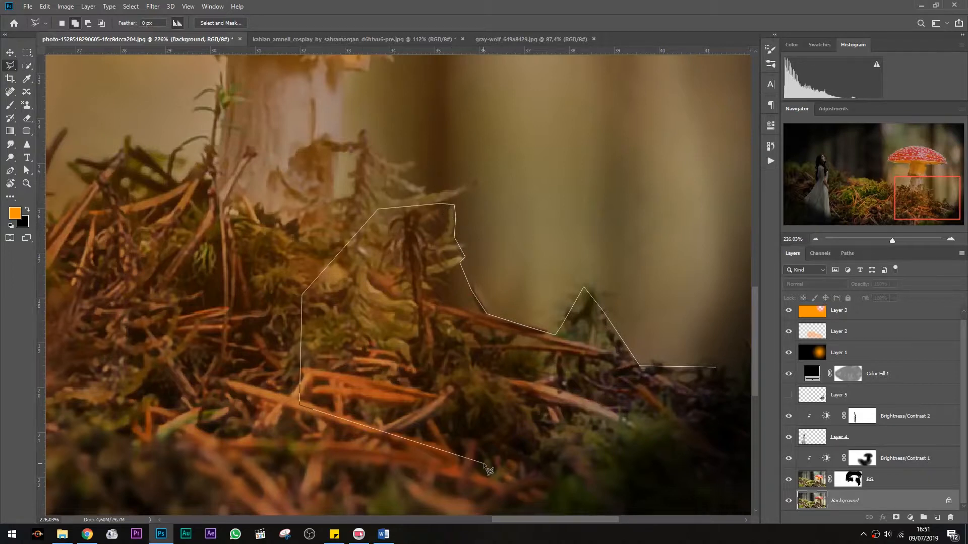
click(480, 462)
double_click(540, 470)
key(ctrl+j)
scroll(805, 459, down, 2)
click(788, 374)
drag(819, 483, 819, 364)
Add a black mask to the copied grass layer and erase on it to reveal grass over the wolf's lower body
scroll(644, 342, up, 2)
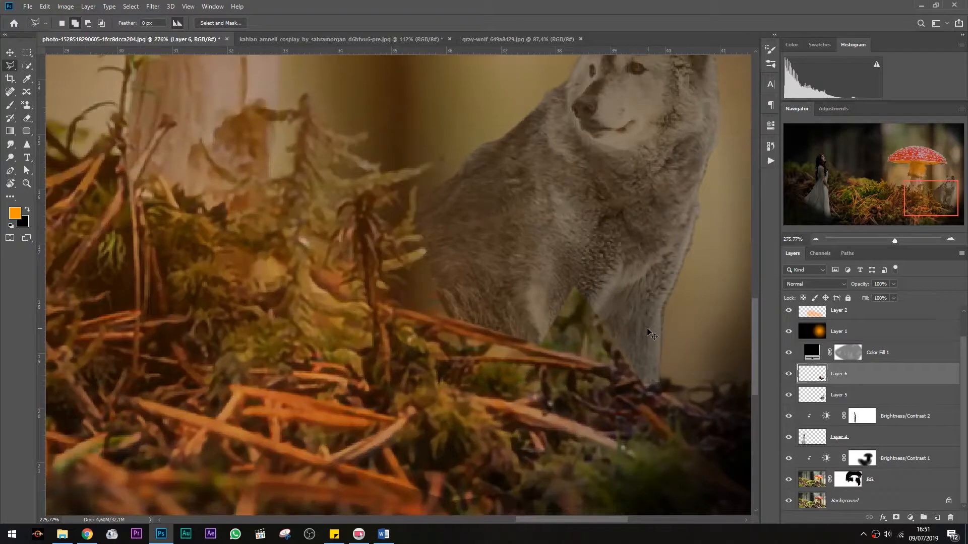
scroll(651, 334, up, 2)
key(e)
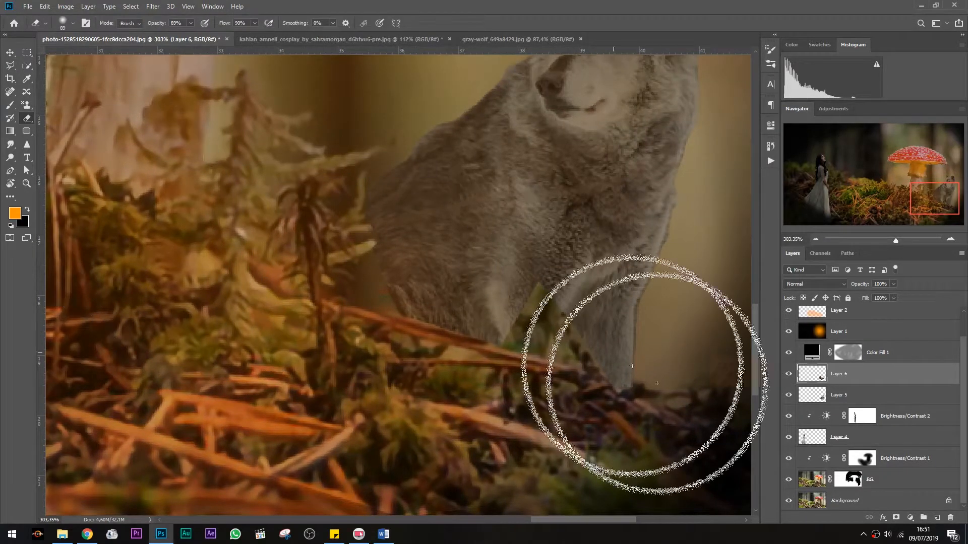
alt+click(896, 518)
mouse_move(312, 241)
mouse_down()
mouse_move(240, 271)
mouse_move(320, 316)
mouse_move(289, 294)
mouse_move(361, 356)
mouse_move(613, 401)
mouse_up()
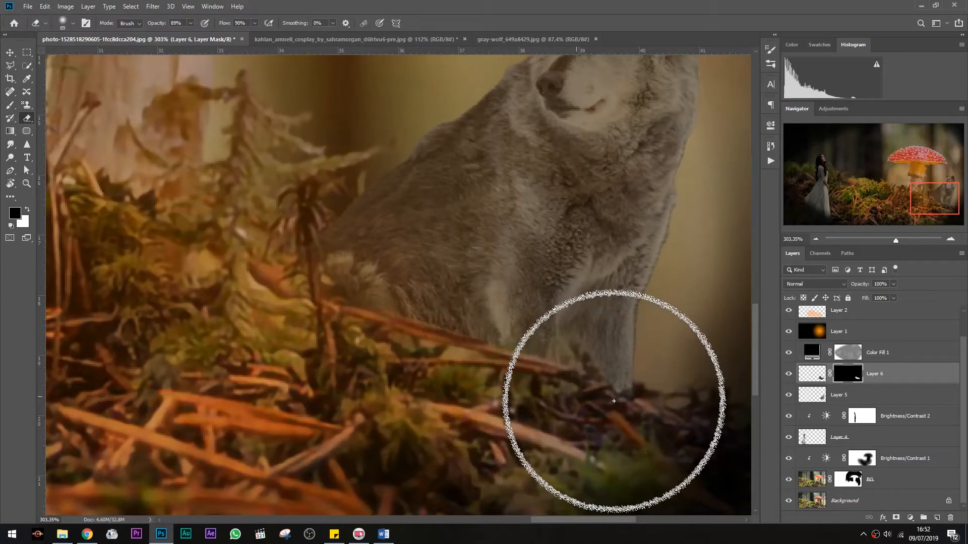
scroll(414, 373, down, 3)
mouse_move(312, 308)
mouse_down()
mouse_move(319, 312)
mouse_move(309, 262)
mouse_up()
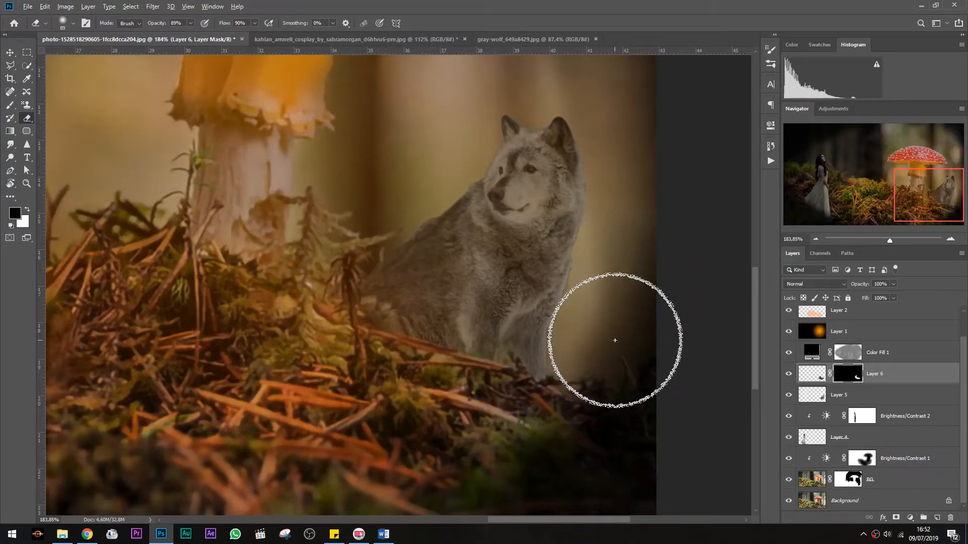
scroll(615, 340, down, 6)
scroll(666, 403, up, 1)
ctrl+click(841, 397)
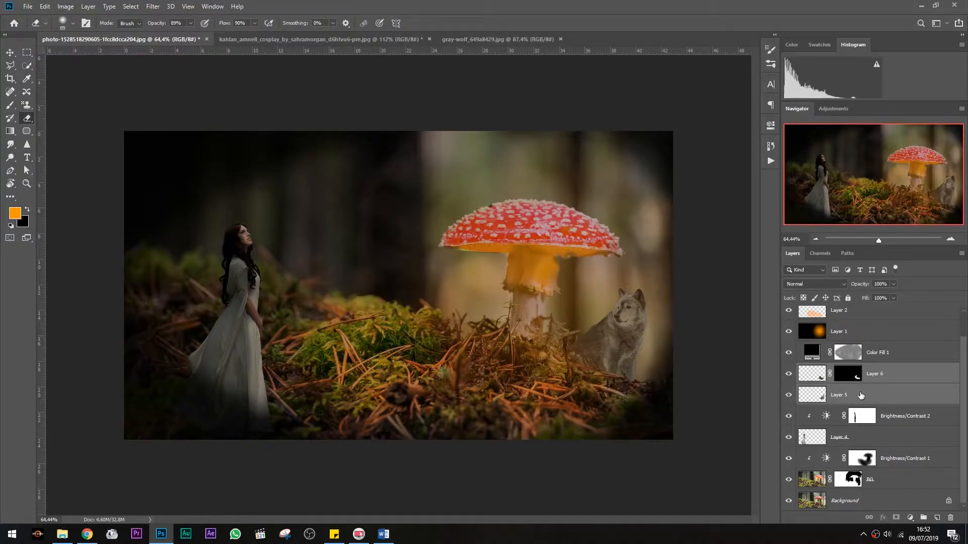
key(ctrl+g)
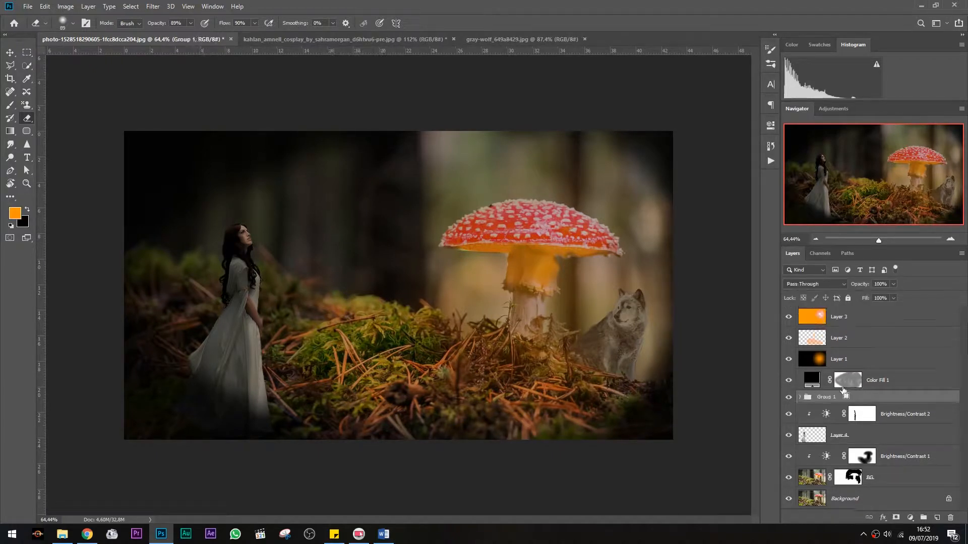
key(ctrl+z)
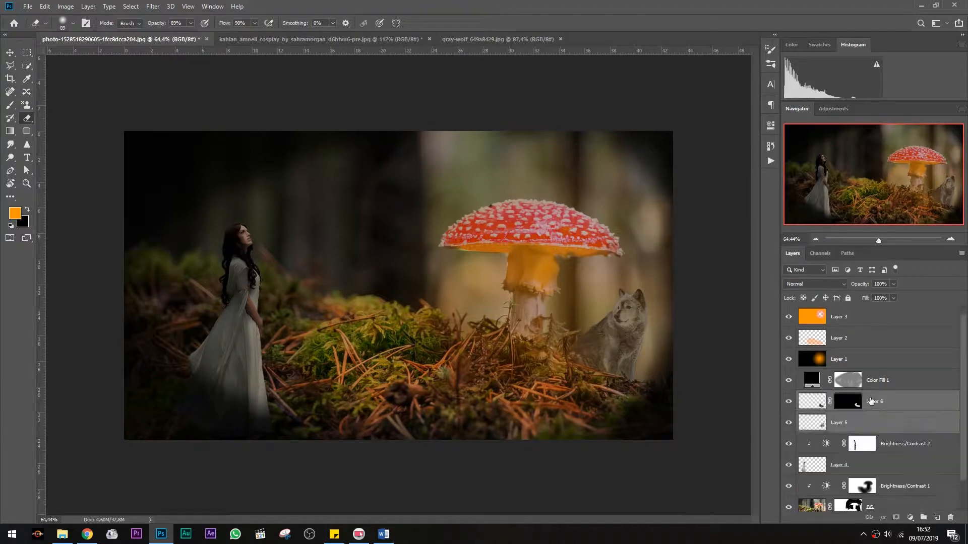
Rename the wolf layer to Anjing and the copied grass layer to Tekstur
scroll(856, 403, down, 1)
click(845, 404)
click(789, 403)
click(790, 403)
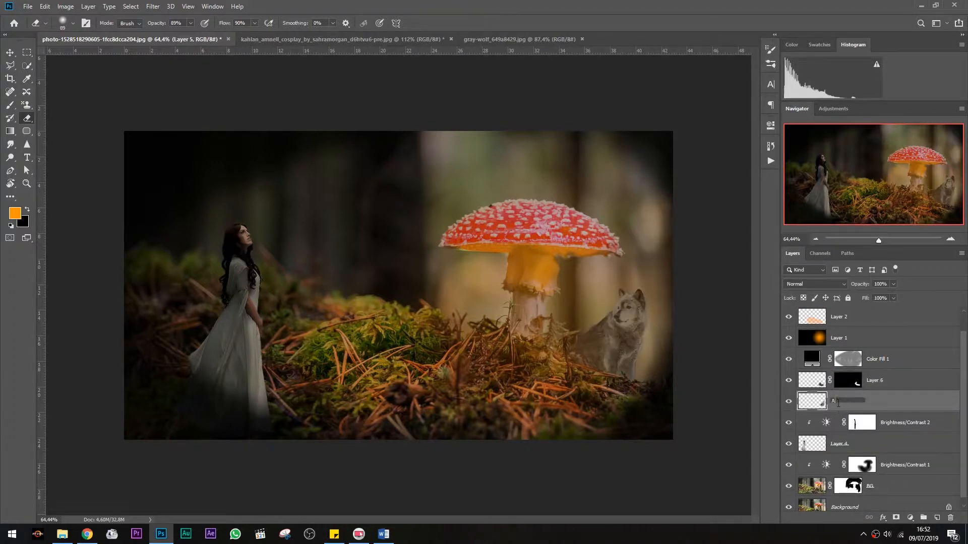
click(814, 385)
click(790, 382)
click(790, 381)
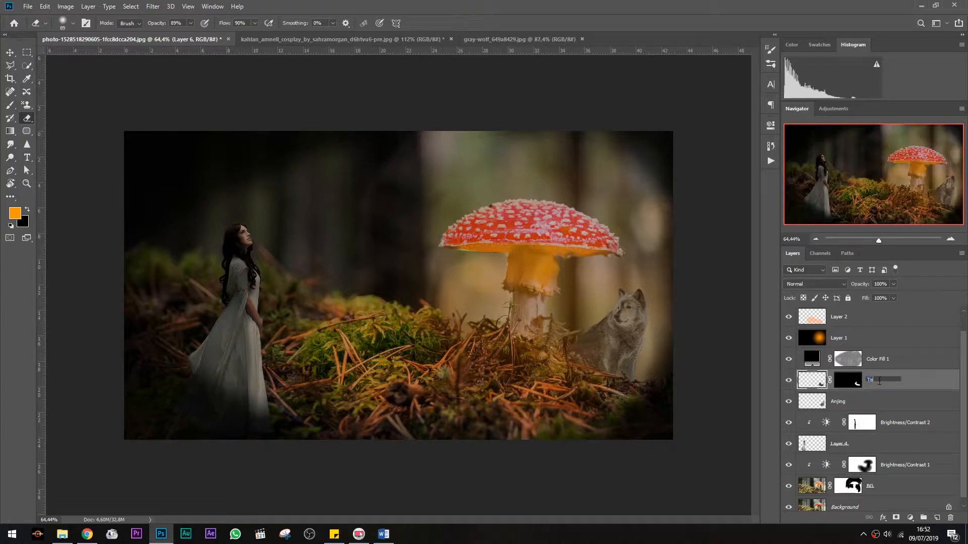
key(Return)
click(857, 401)
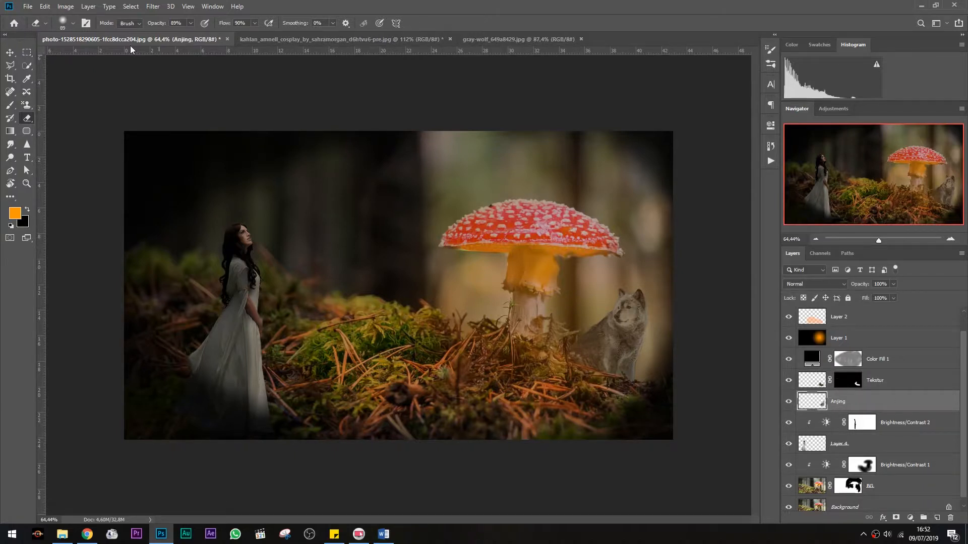
Add a Brightness/Contrast adjustment with brightness 56 above the wolf layer and clip it to the wolf
click(66, 6)
mouse_move(108, 33)
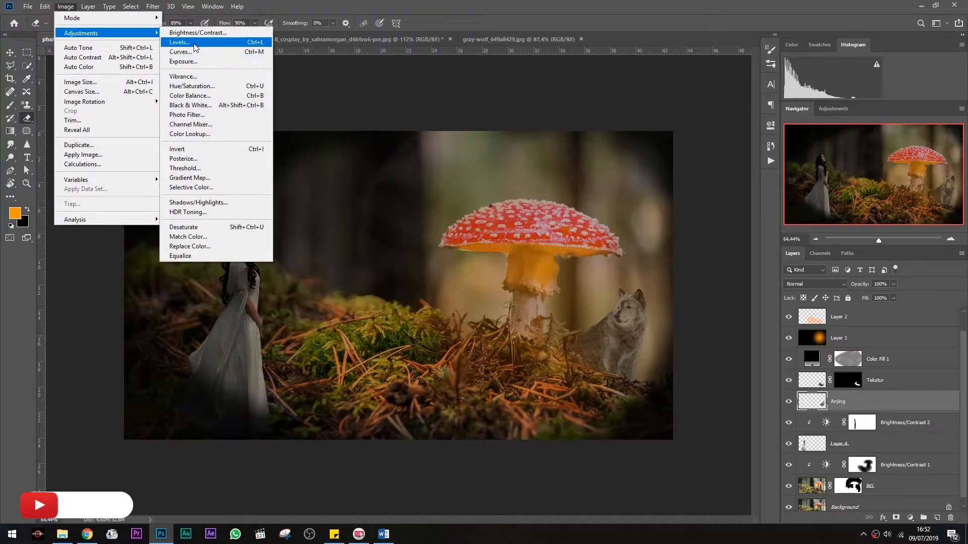
click(911, 517)
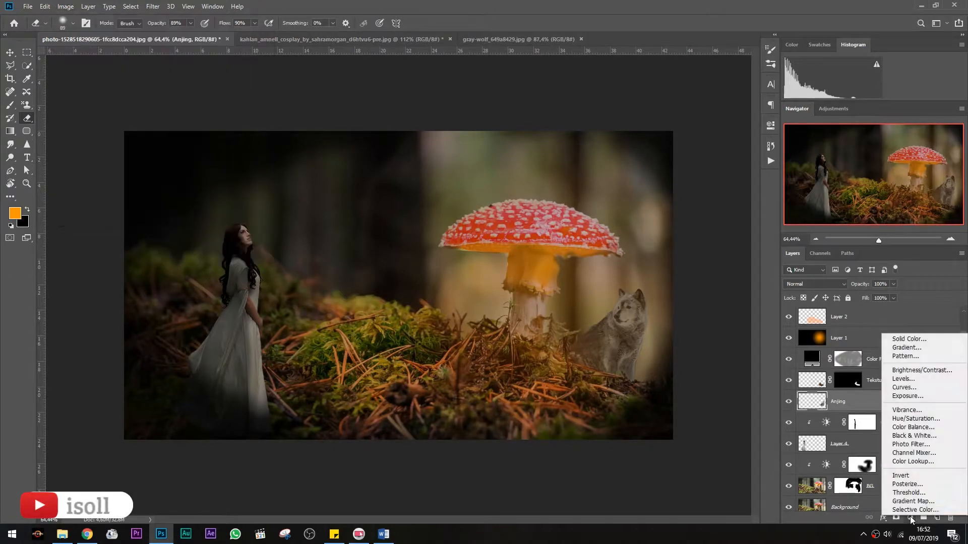
click(913, 371)
drag(650, 182, 661, 182)
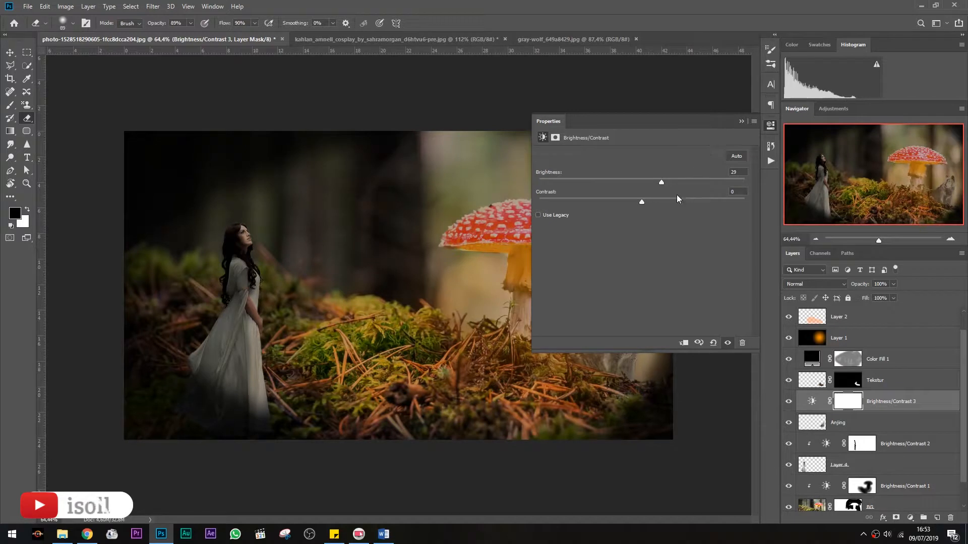
click(679, 181)
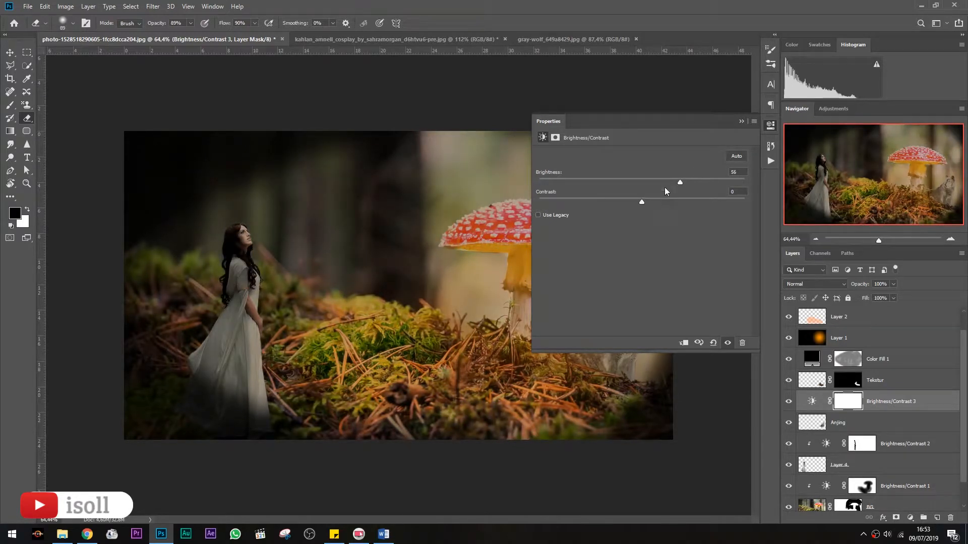
click(741, 121)
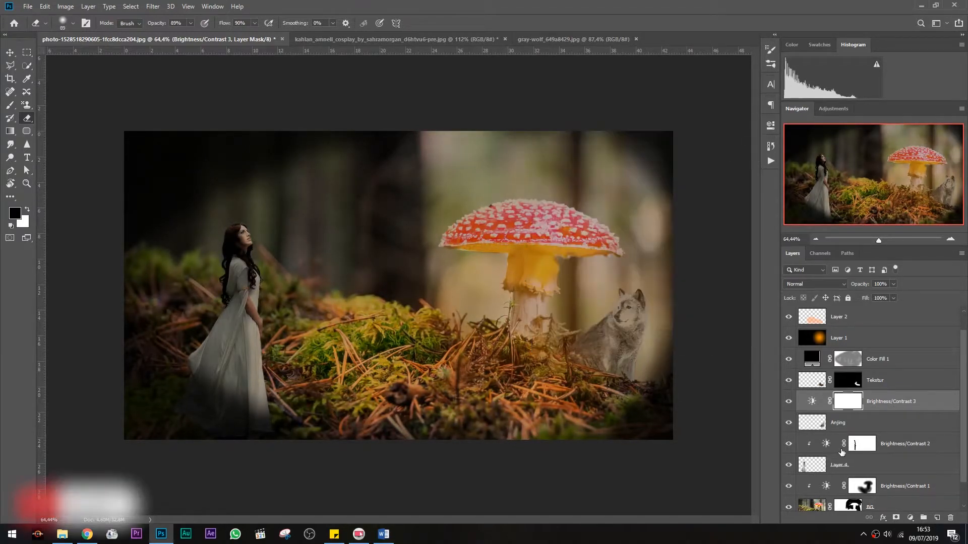
alt+click(839, 412)
click(820, 427)
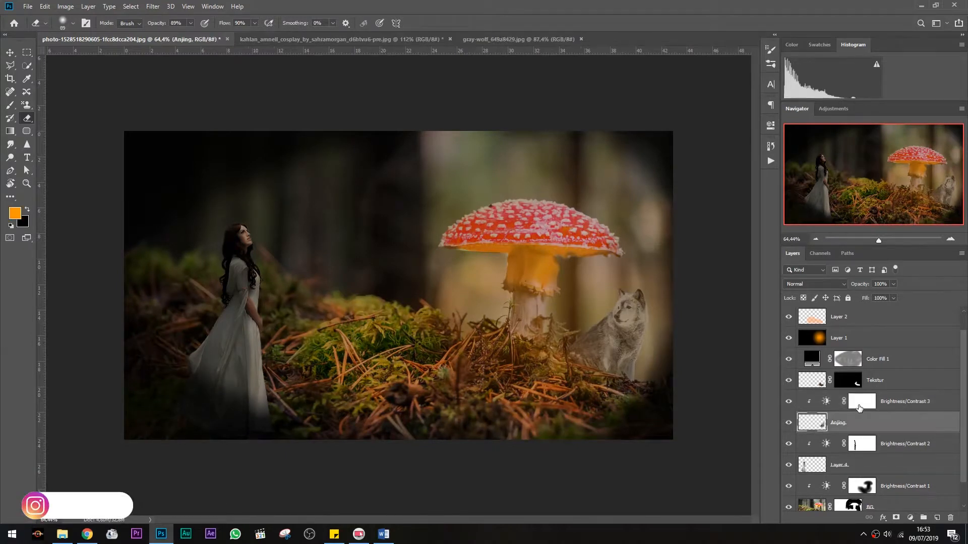
Paint black on the new adjustment's mask over the wolf's lower right side
click(859, 406)
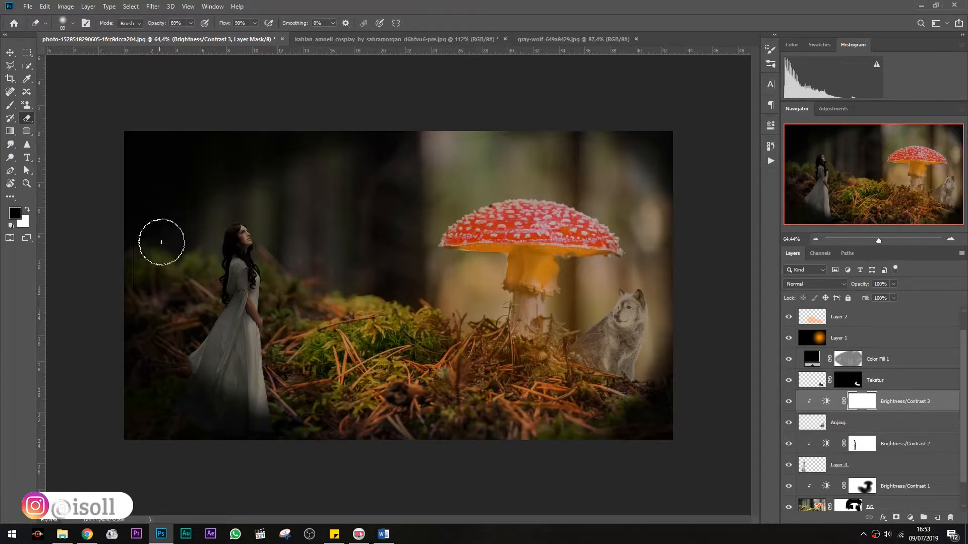
key(b)
drag(643, 323, 626, 374)
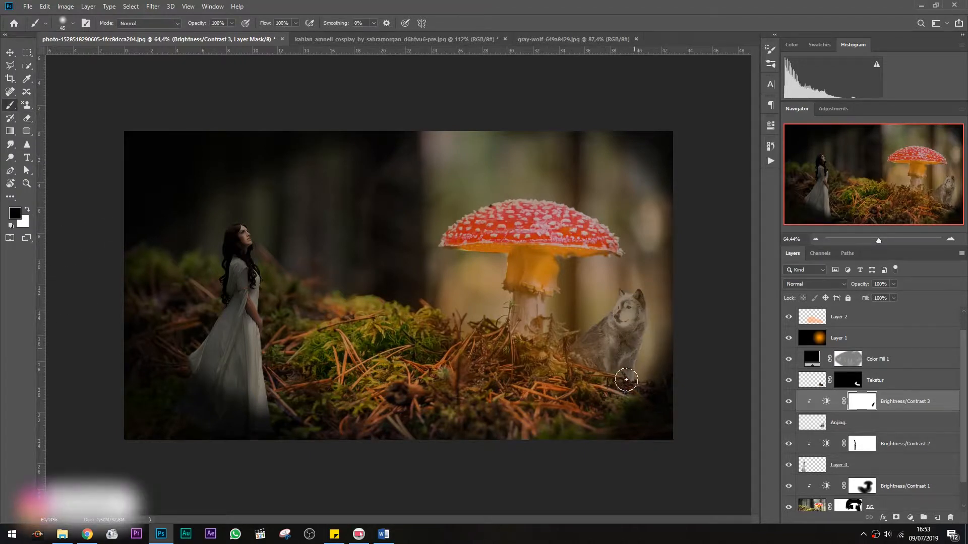
Paint black on the Brightness/Contrast 3 mask over the wolf's head and ear
scroll(608, 327, up, 7)
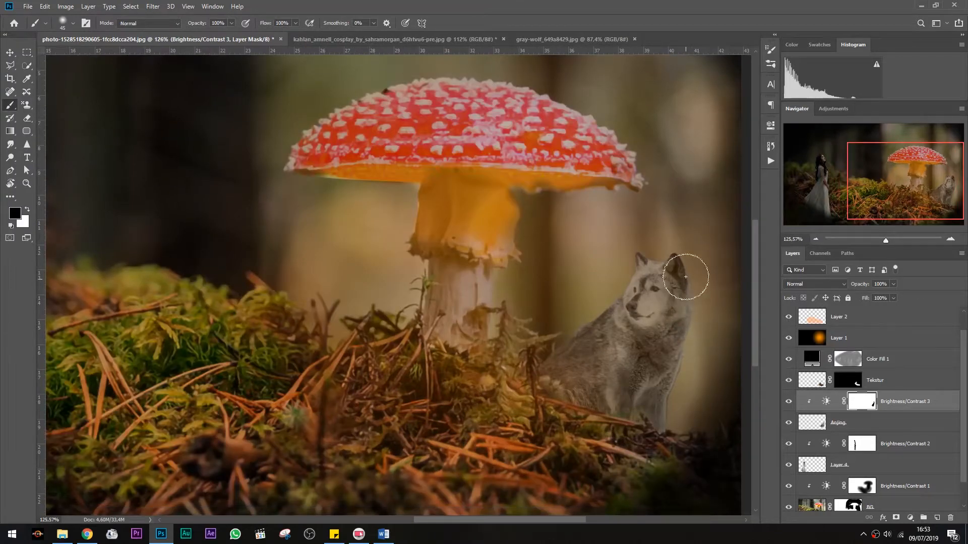
mouse_move(605, 375)
mouse_down()
mouse_move(580, 399)
mouse_move(623, 348)
mouse_move(614, 341)
mouse_move(637, 290)
mouse_move(667, 299)
mouse_up()
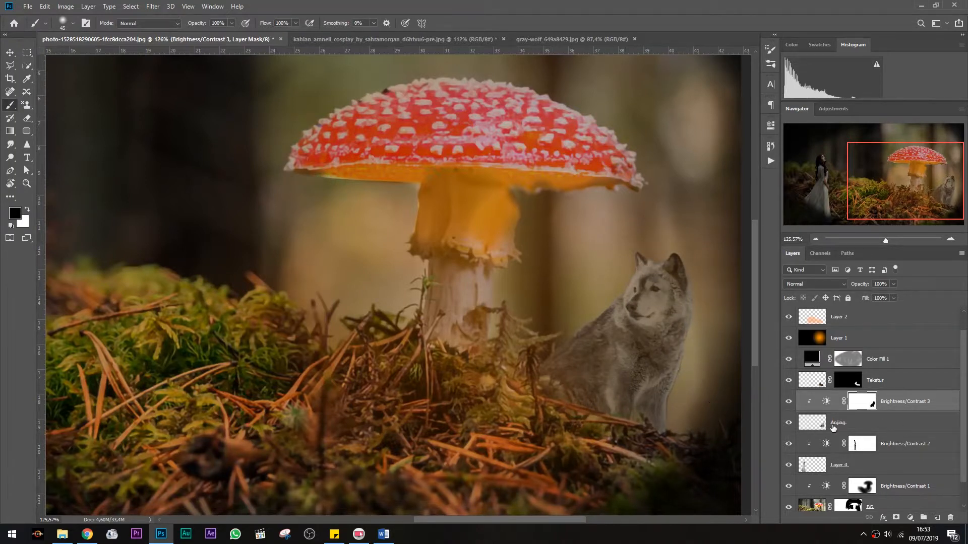
Set the wolf's Brightness/Contrast 3 adjustment to brightness 135 and contrast -31
double_click(827, 402)
drag(706, 183, 726, 182)
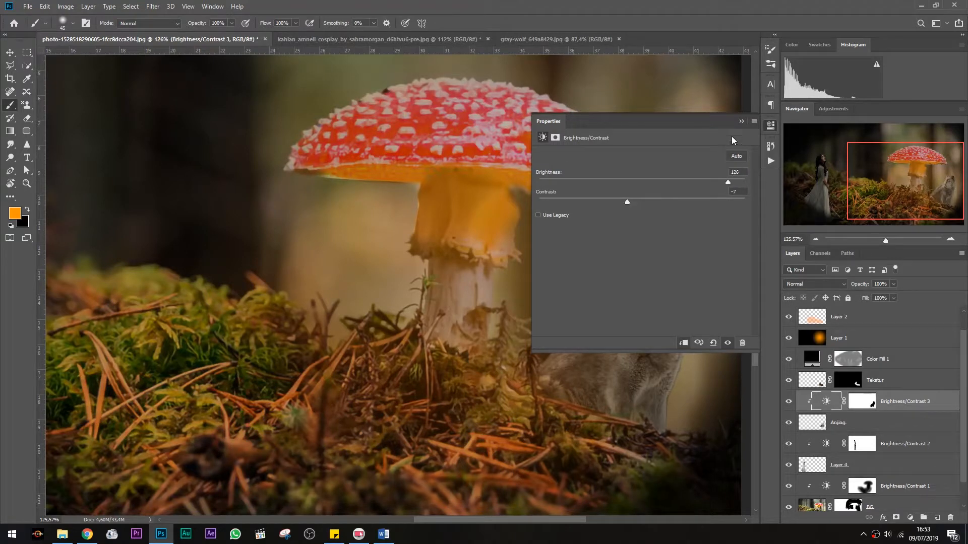
click(740, 121)
drag(779, 418, 782, 418)
click(789, 424)
click(790, 424)
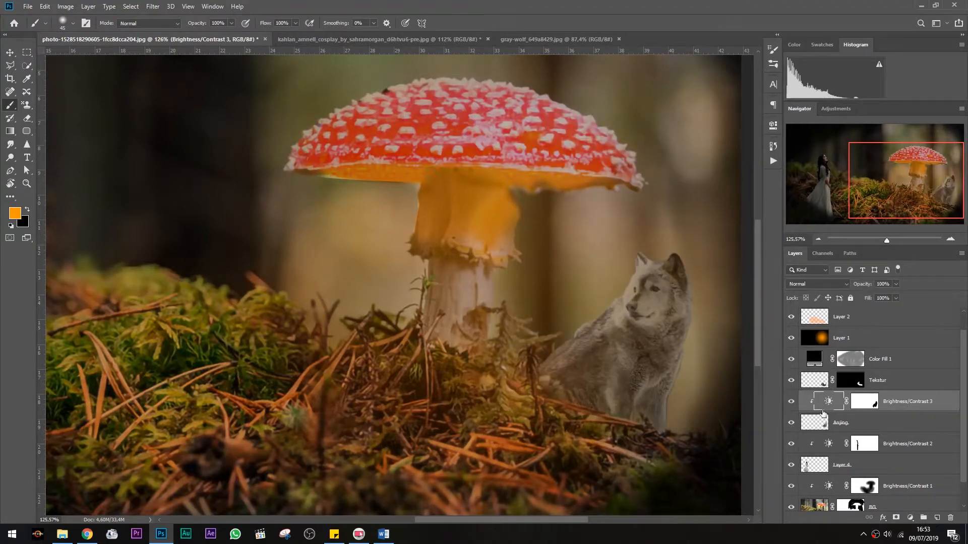
double_click(827, 402)
drag(696, 185, 737, 182)
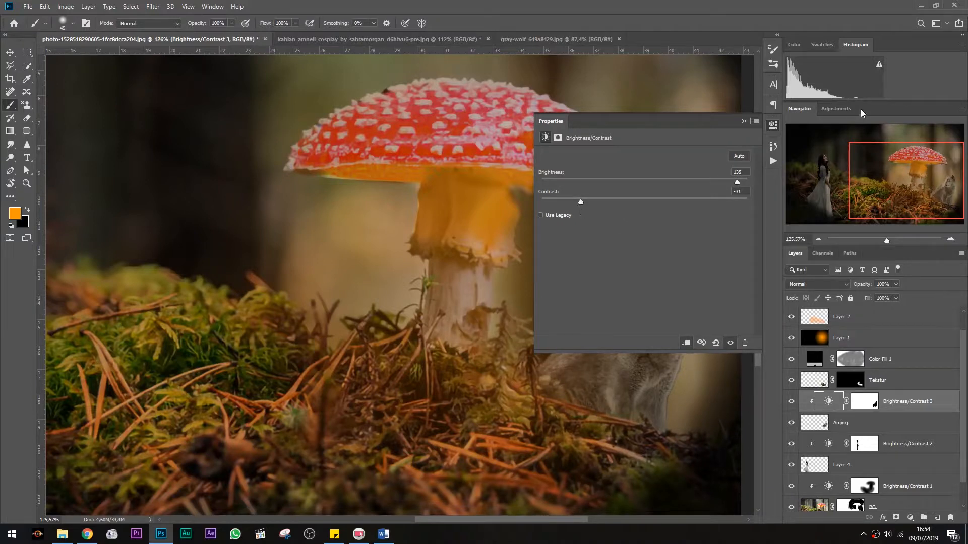
click(745, 121)
Lower the opacity of Layer 1, the orange glow layer, to 39%
scroll(667, 296, down, 8)
scroll(417, 301, up, 2)
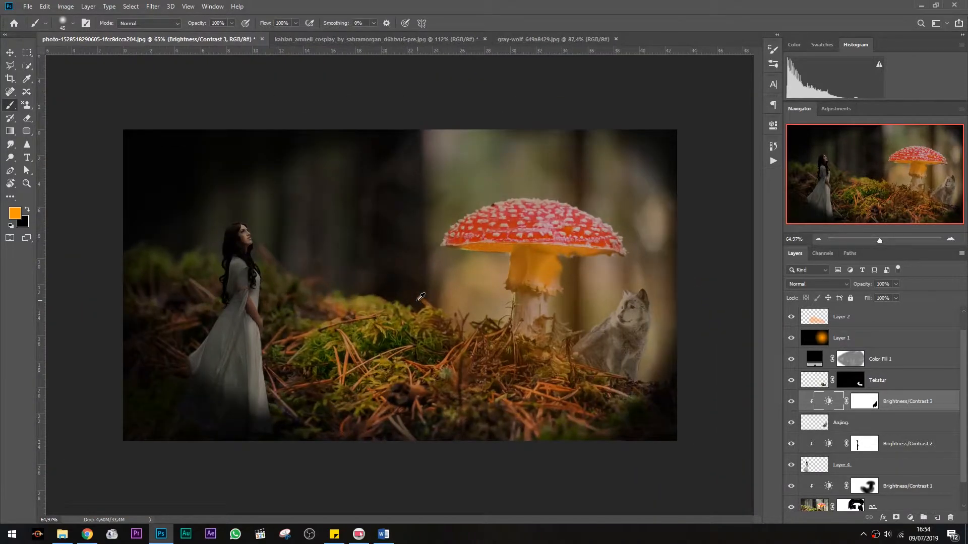
scroll(422, 301, down, 1)
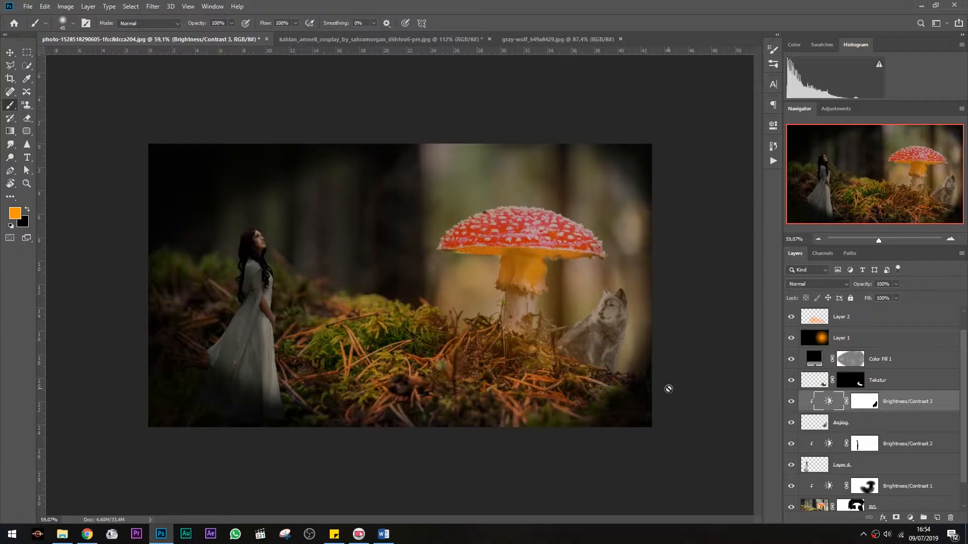
click(806, 341)
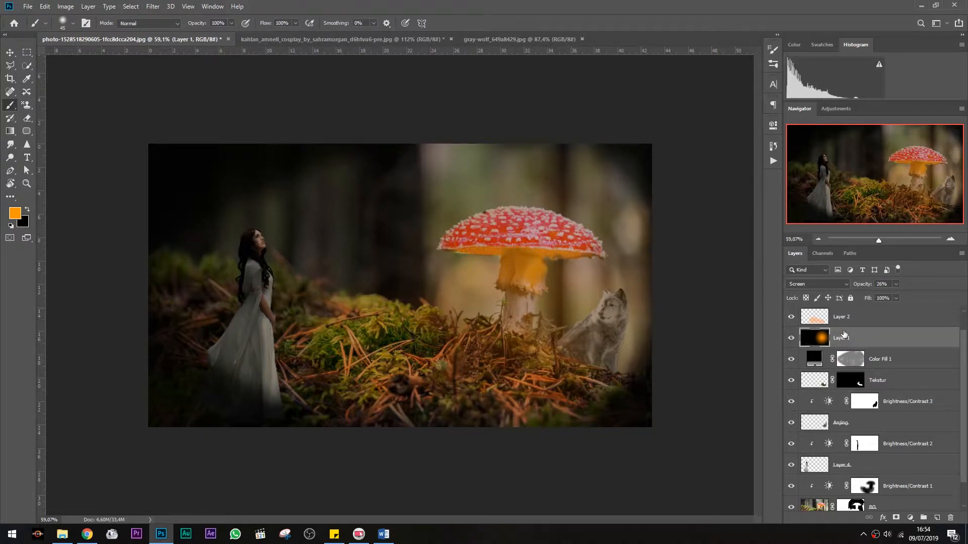
click(896, 284)
mouse_move(894, 297)
mouse_down()
mouse_move(920, 298)
mouse_move(910, 302)
mouse_up()
click(852, 319)
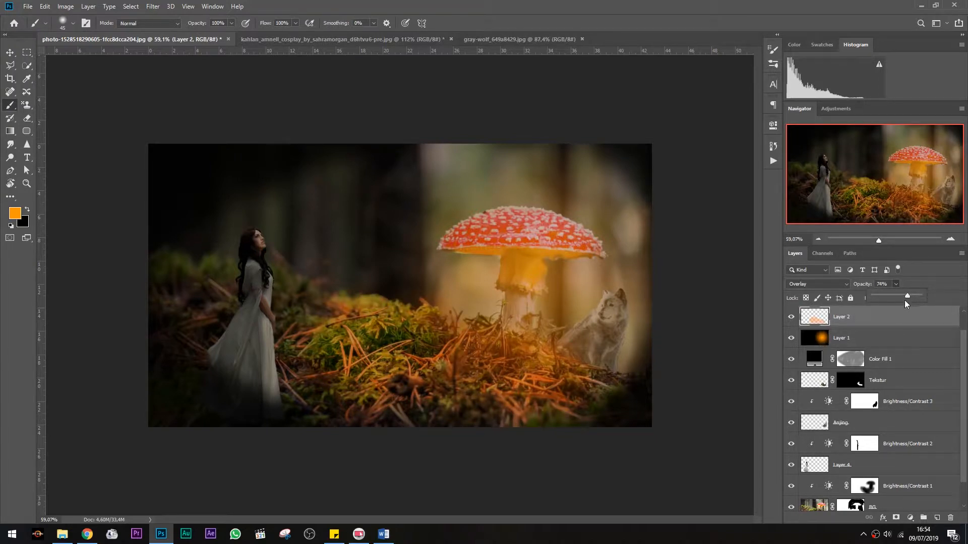
click(903, 342)
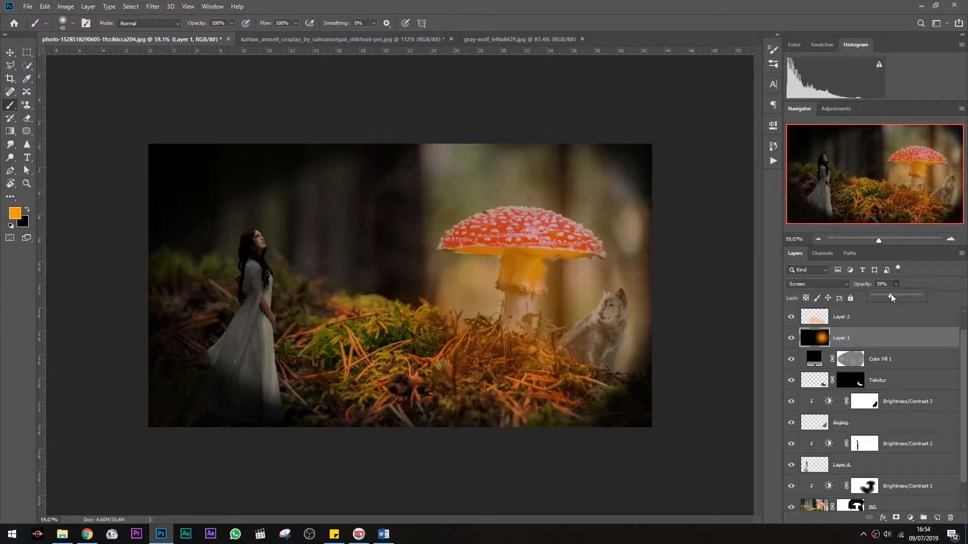
Place the night clouds image over the whole canvas and move its layer to the top of the stack
alt+scroll(569, 272, up, 1)
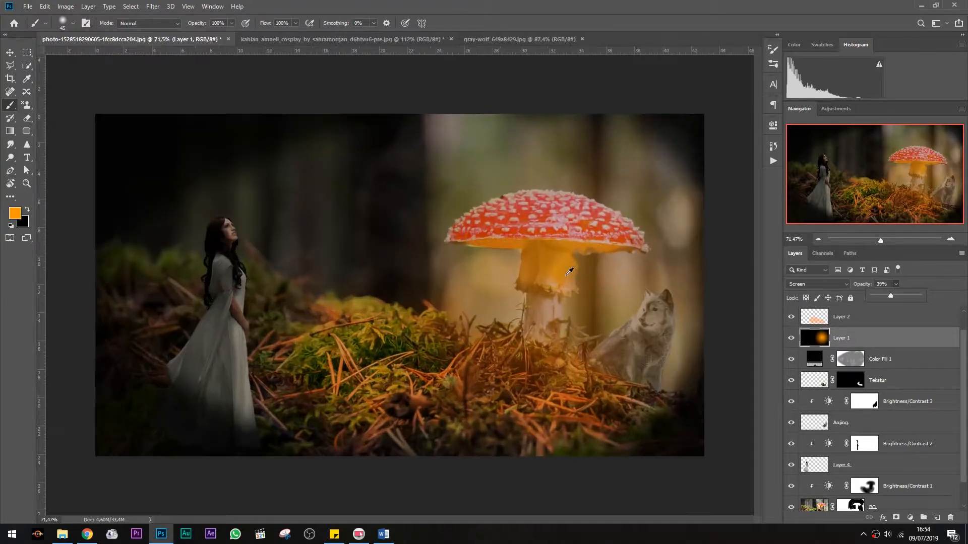
alt+scroll(570, 272, down, 2)
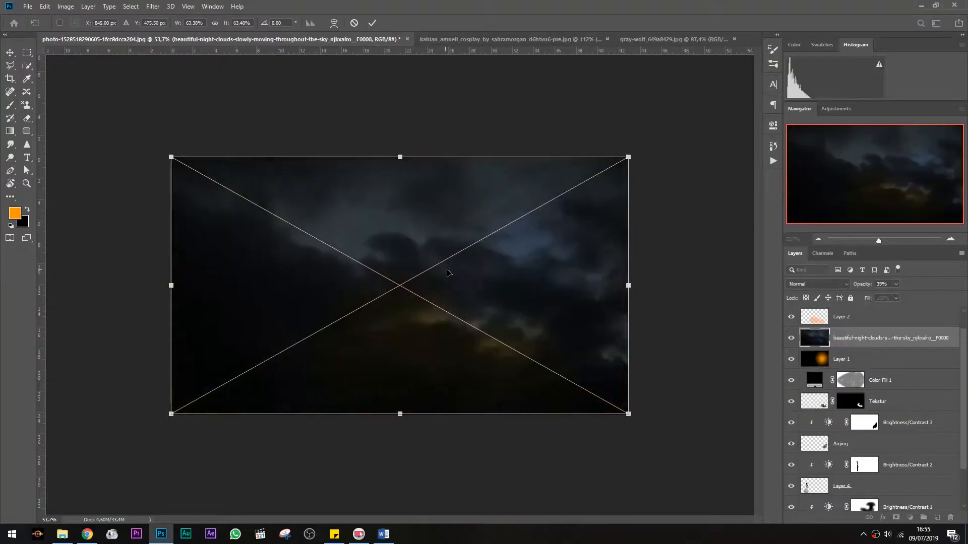
mouse_move(443, 270)
mouse_down()
mouse_move(479, 264)
mouse_move(449, 274)
mouse_up()
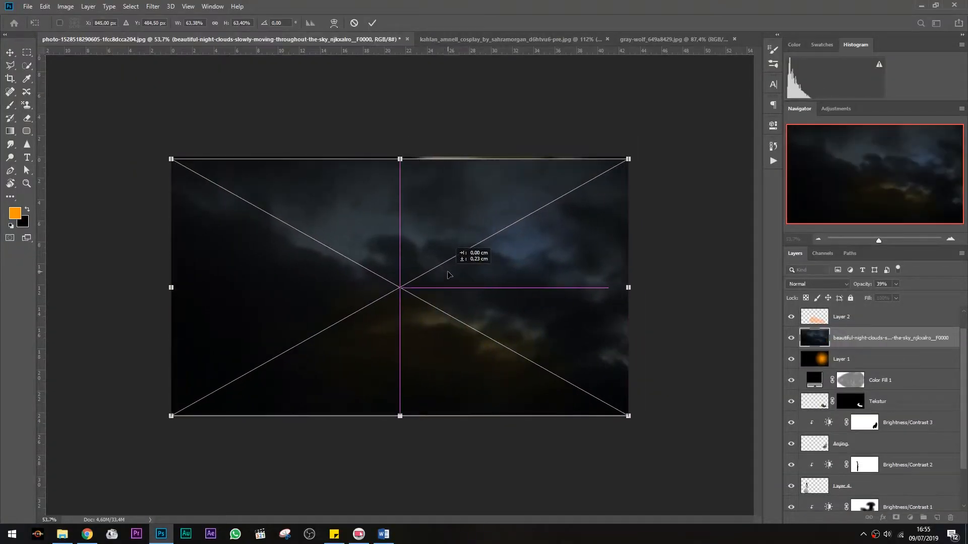
key(Return)
drag(887, 337, 875, 303)
Set the clouds layer's blend mode to Screen and its opacity to 58%
click(817, 283)
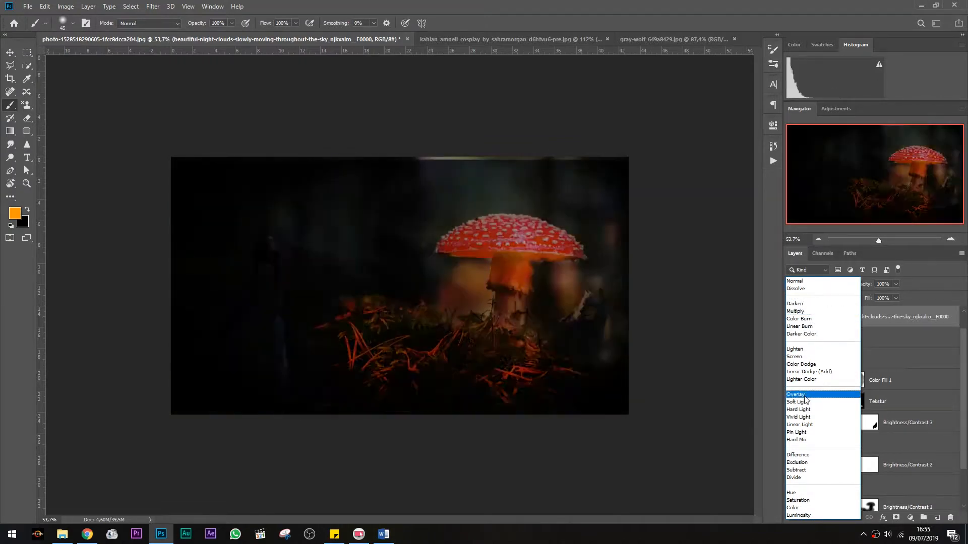
click(804, 357)
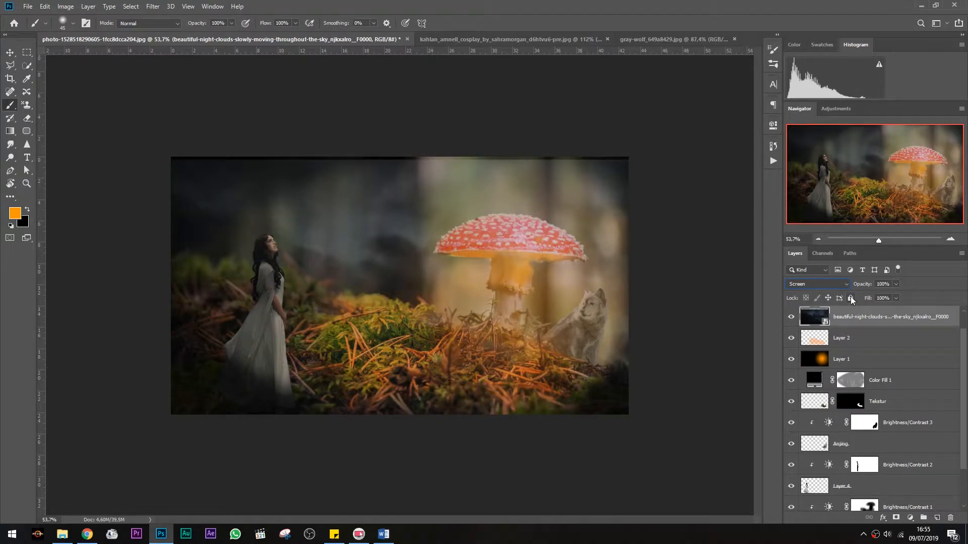
click(896, 284)
drag(882, 296, 865, 297)
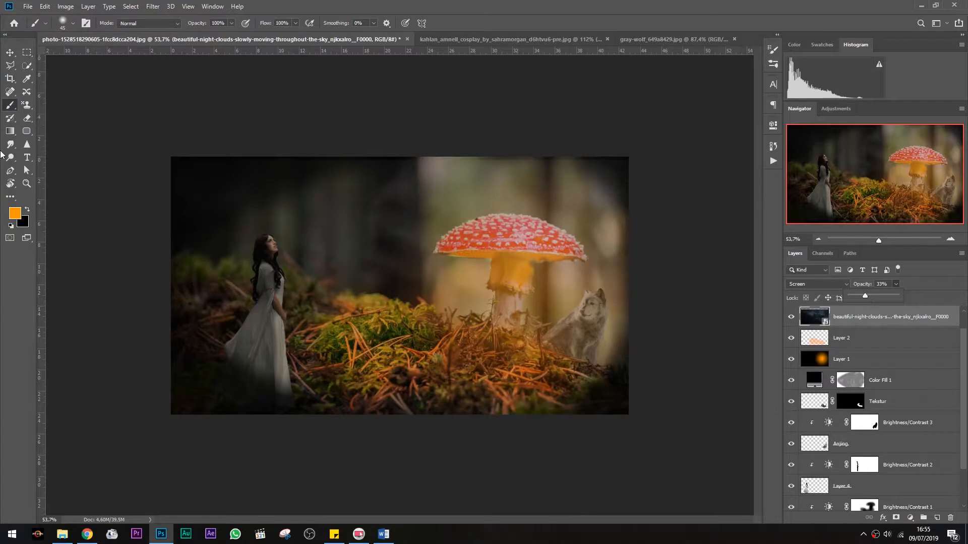
click(10, 56)
drag(429, 282, 431, 277)
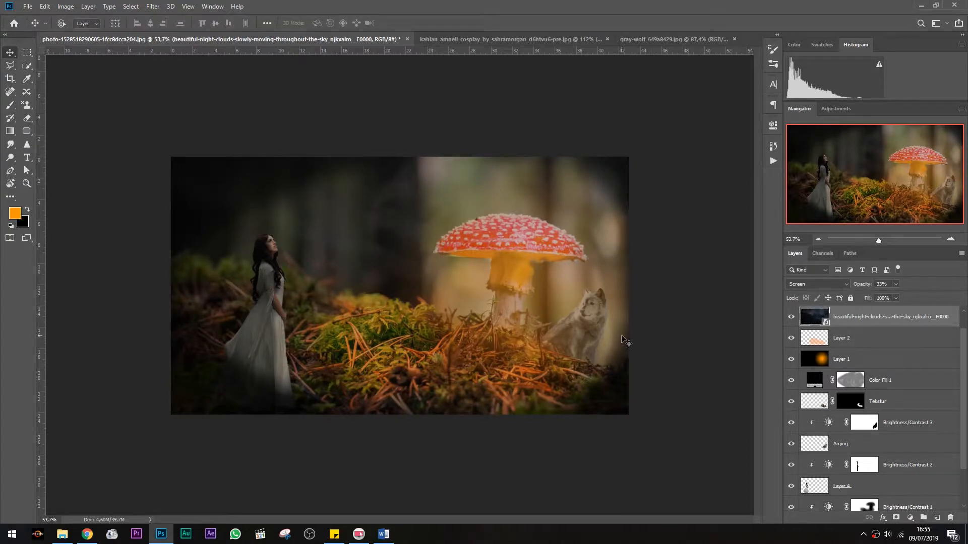
scroll(625, 341, down, 1)
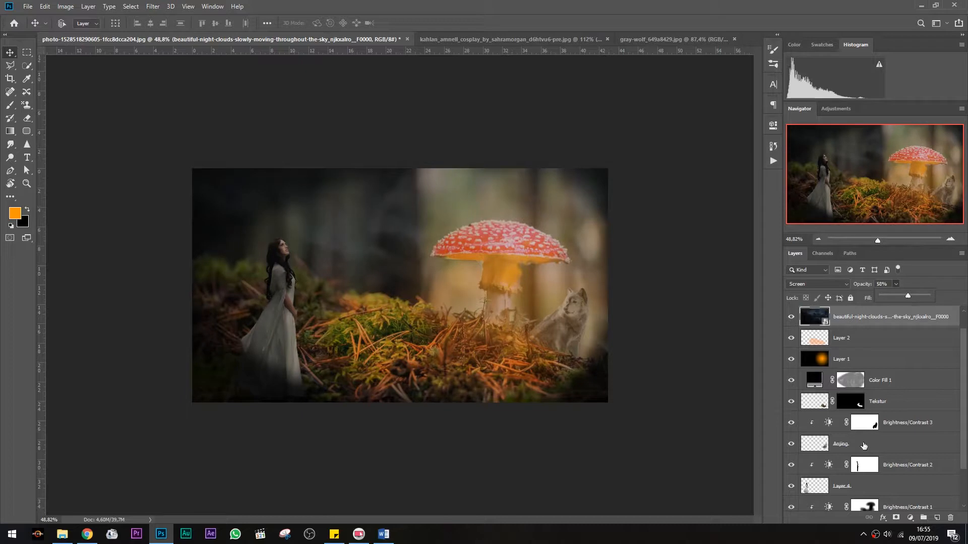
Add a white layer mask to the clouds layer
alt+click(896, 517)
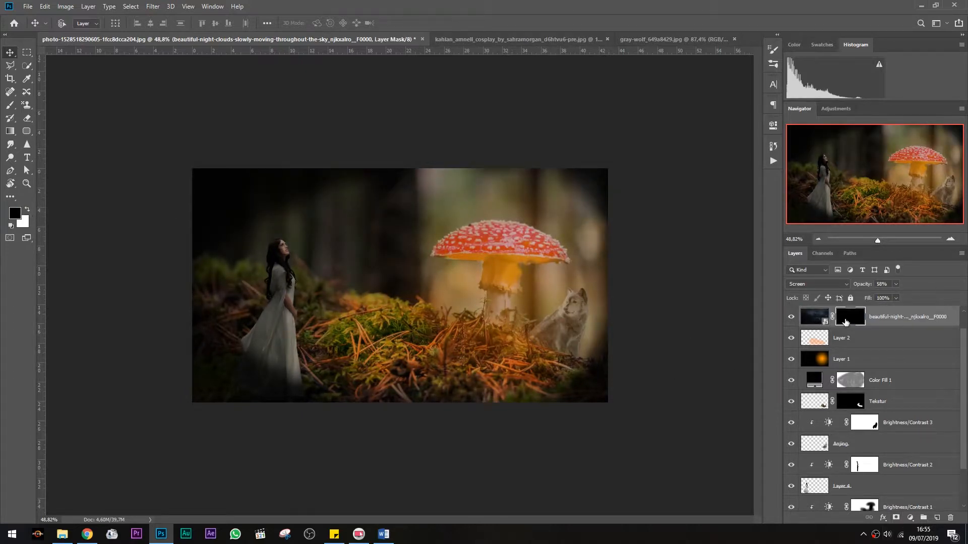
double_click(845, 322)
click(728, 271)
click(294, 289)
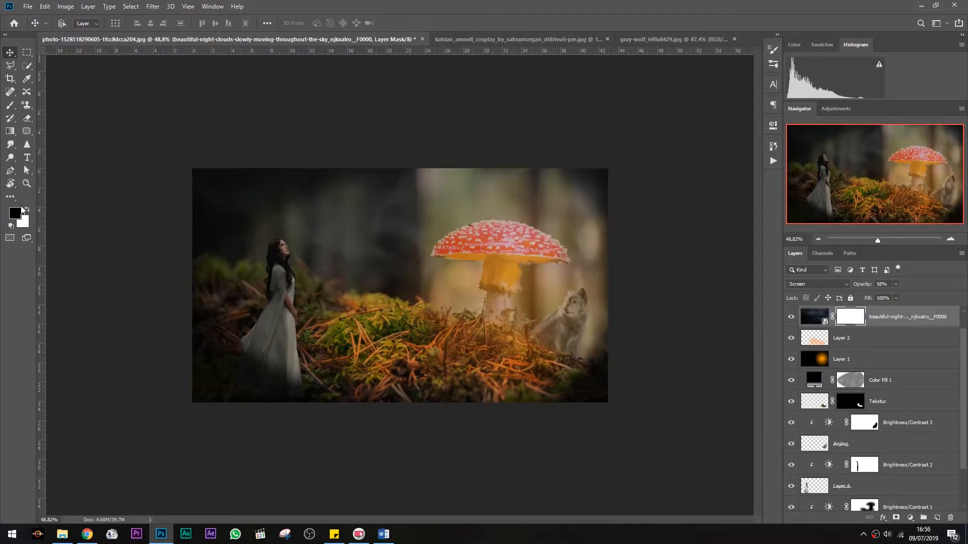
Paint black on the clouds mask with a large soft brush to hide clouds over the scene's centre
key(b)
right_click(406, 277)
drag(470, 321, 488, 322)
click(327, 308)
mouse_move(422, 277)
mouse_down()
mouse_move(421, 240)
mouse_move(536, 221)
mouse_move(496, 221)
mouse_move(497, 258)
mouse_move(515, 292)
mouse_move(534, 280)
mouse_move(448, 264)
mouse_move(454, 233)
mouse_move(526, 215)
mouse_move(568, 271)
mouse_move(566, 262)
mouse_move(395, 268)
mouse_move(566, 251)
mouse_move(359, 267)
mouse_move(525, 199)
mouse_move(511, 210)
mouse_move(595, 299)
mouse_move(566, 279)
mouse_up()
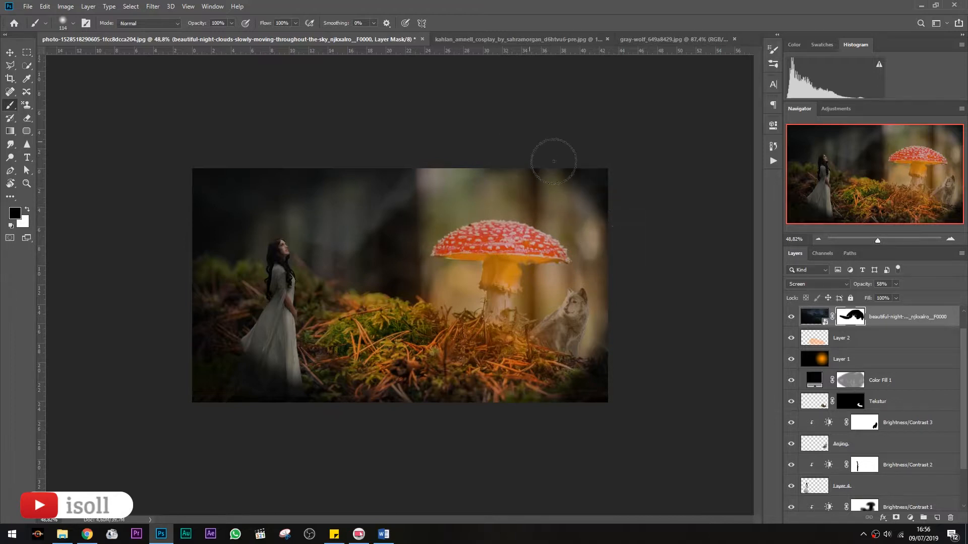
mouse_move(504, 156)
mouse_down()
mouse_move(346, 252)
mouse_move(663, 220)
mouse_up()
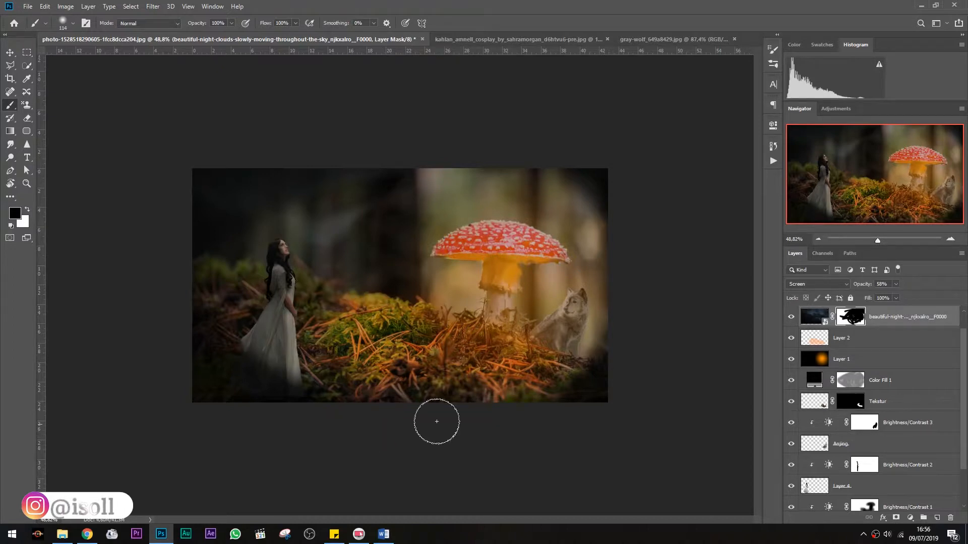
Add a new empty layer and sample the mushroom's orange as the painting colour
scroll(845, 438, down, 2)
click(937, 517)
key(i)
click(512, 269)
key(b)
scroll(289, 266, up, 5)
Paint orange light along the woman's right side on the new layer with a soft brush
right_click(252, 229)
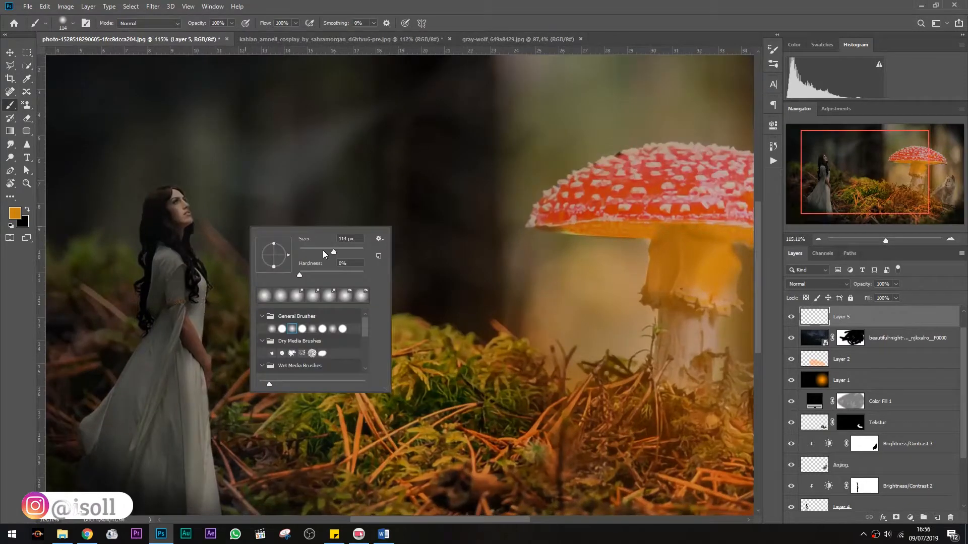
click(15, 213)
click(726, 263)
click(836, 256)
mouse_move(180, 196)
mouse_down()
mouse_move(193, 254)
mouse_move(204, 267)
mouse_move(200, 399)
mouse_up()
scroll(200, 398, down, 3)
drag(201, 328, 218, 471)
mouse_move(176, 120)
mouse_down()
mouse_move(189, 187)
mouse_move(188, 402)
mouse_move(203, 345)
mouse_move(195, 451)
mouse_move(207, 430)
mouse_move(196, 389)
mouse_up()
Move the orange paint layer below the Anjing layer and switch the brush mode to Multiply
mouse_move(857, 319)
mouse_down()
mouse_move(860, 504)
mouse_move(862, 429)
mouse_up()
click(137, 24)
click(134, 75)
Set the orange paint layer's blend mode to Overlay and its opacity to 41%
click(819, 290)
click(819, 280)
click(819, 280)
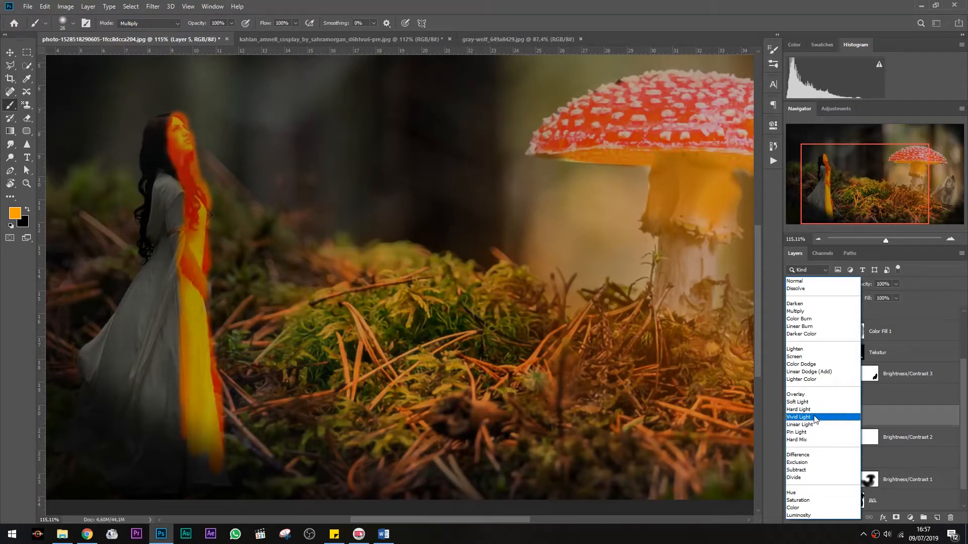
click(818, 396)
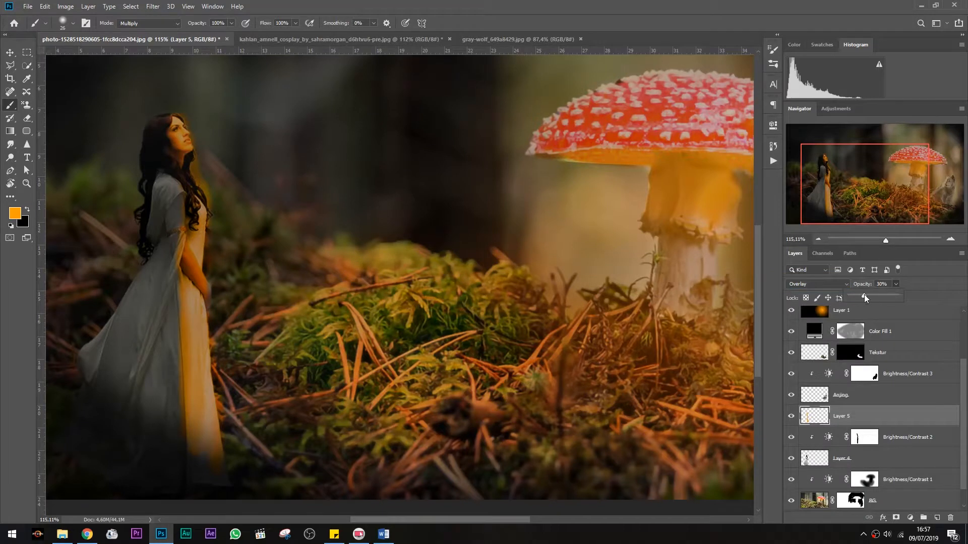
drag(864, 298, 869, 296)
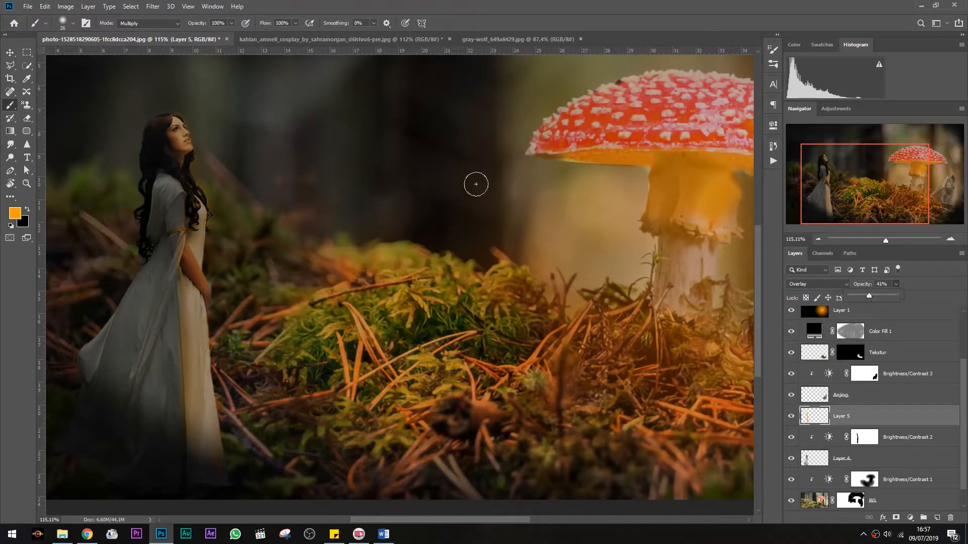
Place the nasa-hubble star field image and scale it to cover the whole canvas
key(m)
key(ctrl+0)
key(ctrl+plus)
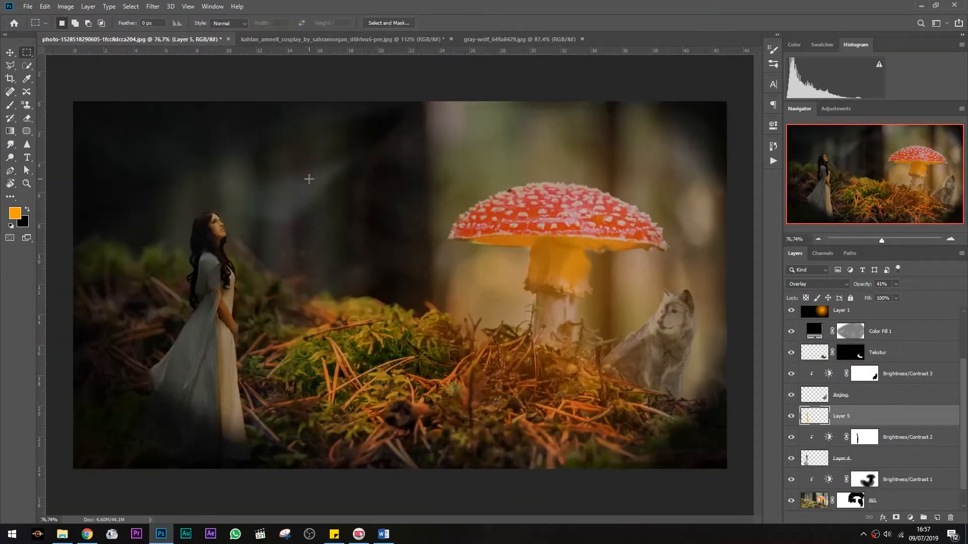
scroll(370, 201, down, 1)
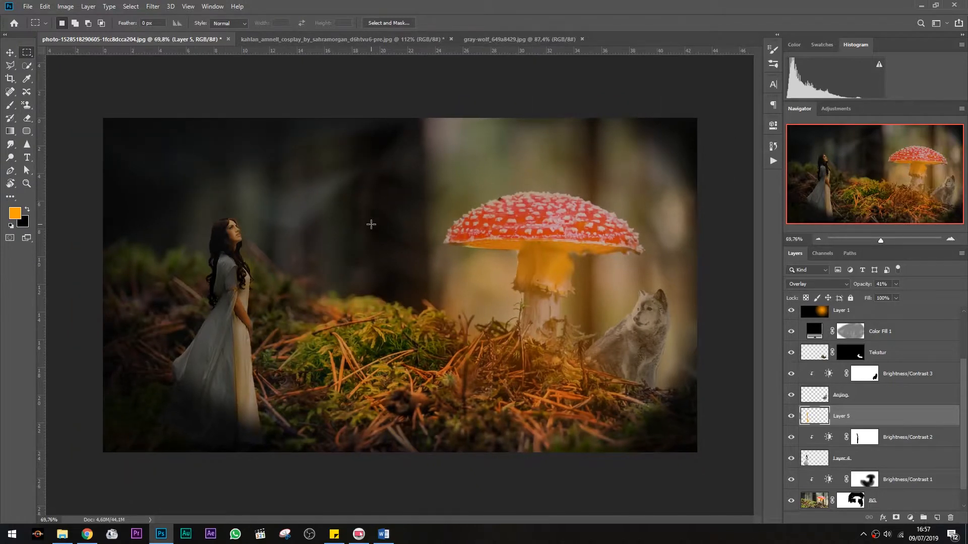
drag(62, 534, 359, 289)
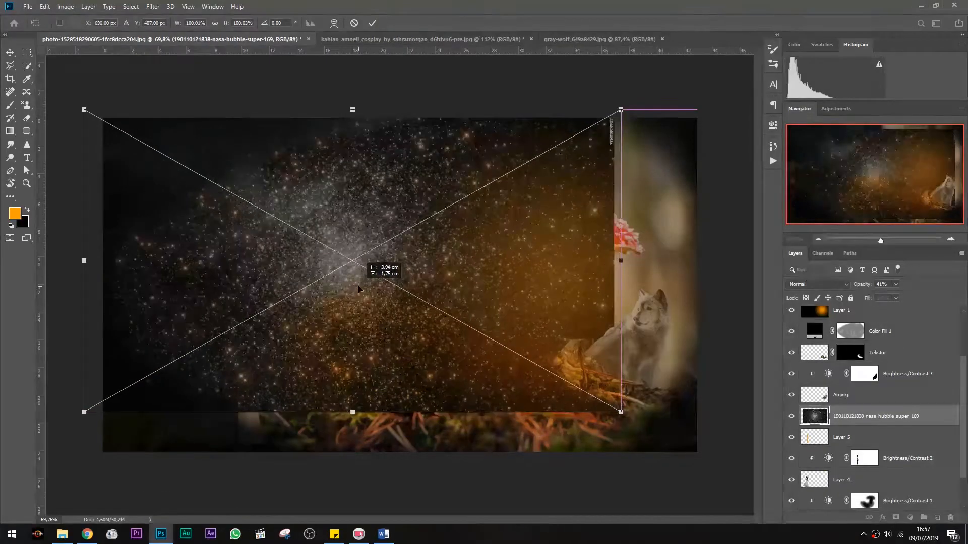
drag(621, 412, 704, 457)
key(Return)
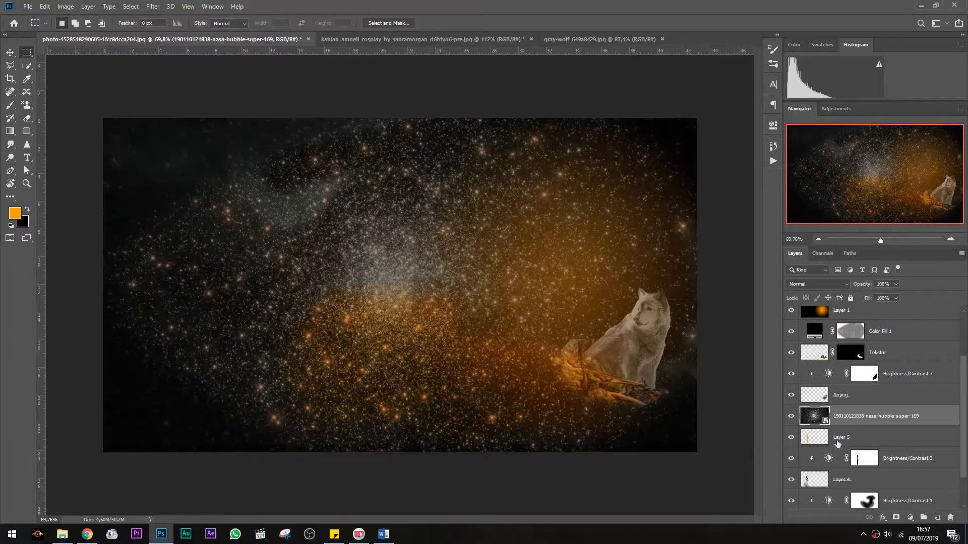
Bring the star field layer to the top of the layer stack
drag(862, 412, 875, 323)
scroll(877, 315, up, 3)
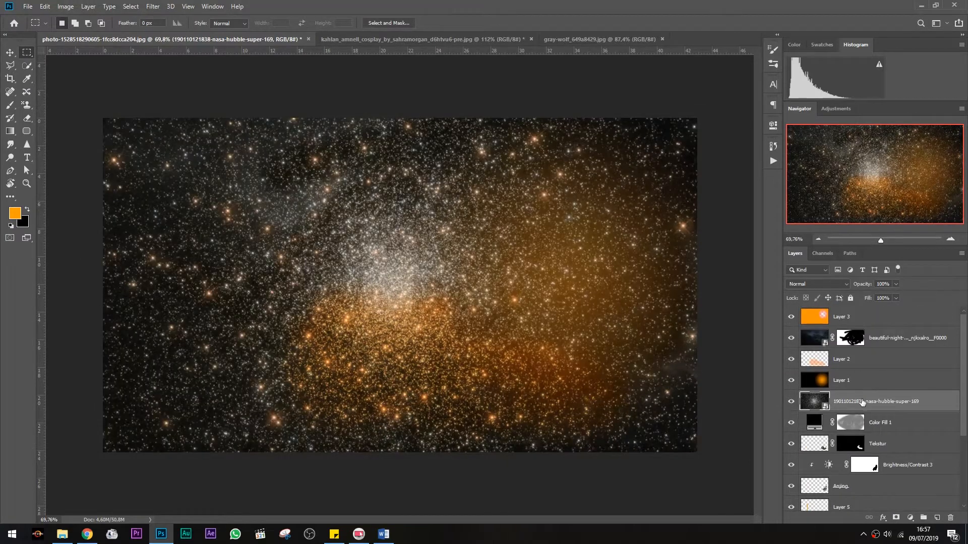
key(ctrl+shift+bracketright)
Set the star field layer's blend mode to Color Dodge and its opacity to 47%
click(817, 284)
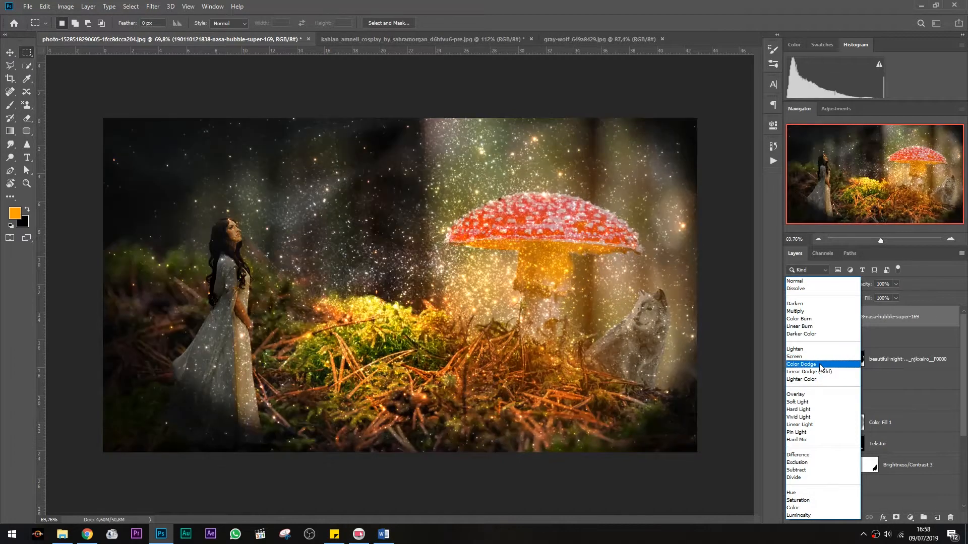
click(820, 364)
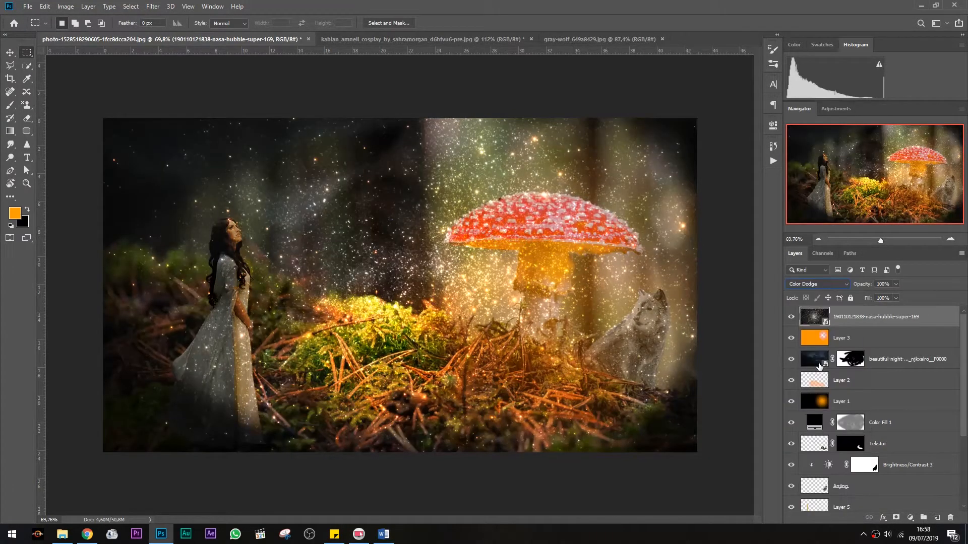
click(896, 284)
drag(900, 296, 873, 299)
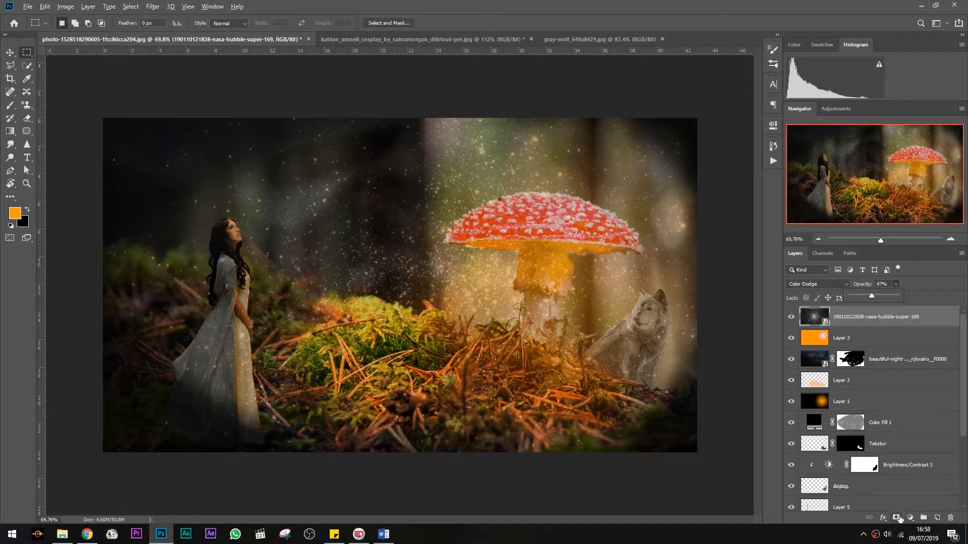
Add a layer mask to the star field layer
alt+click(897, 519)
double_click(851, 317)
click(726, 275)
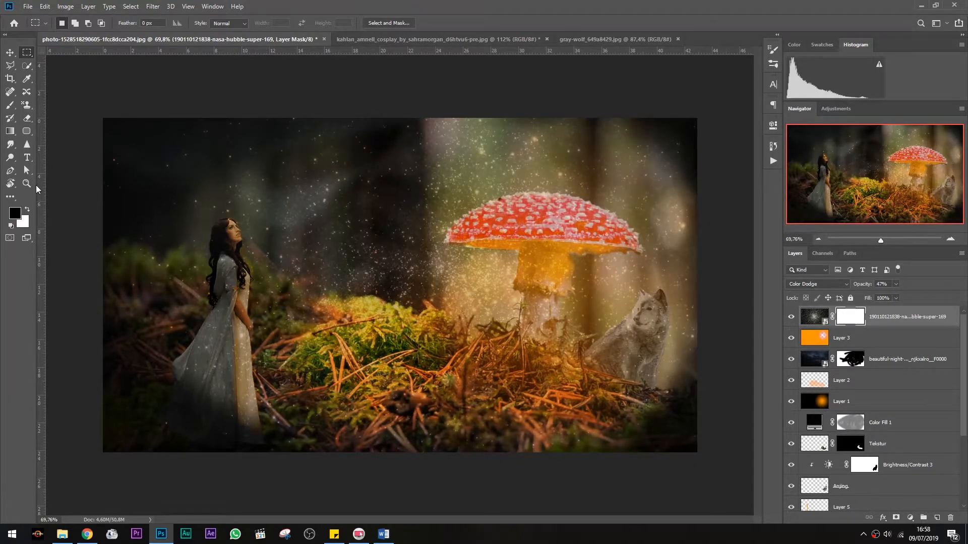
Draw a black-to-white linear gradient upward on the star field layer's mask to hide the stars along the bottom
click(12, 134)
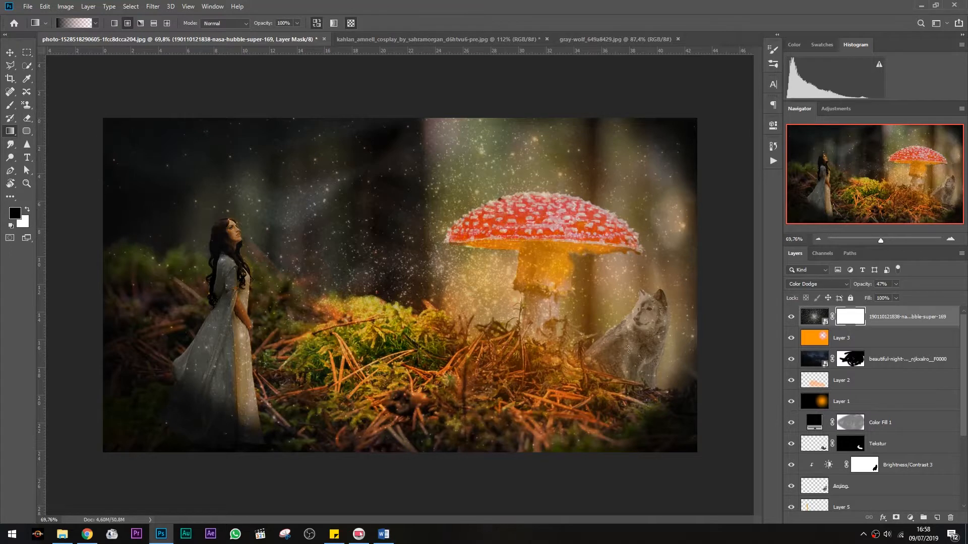
click(83, 23)
click(620, 165)
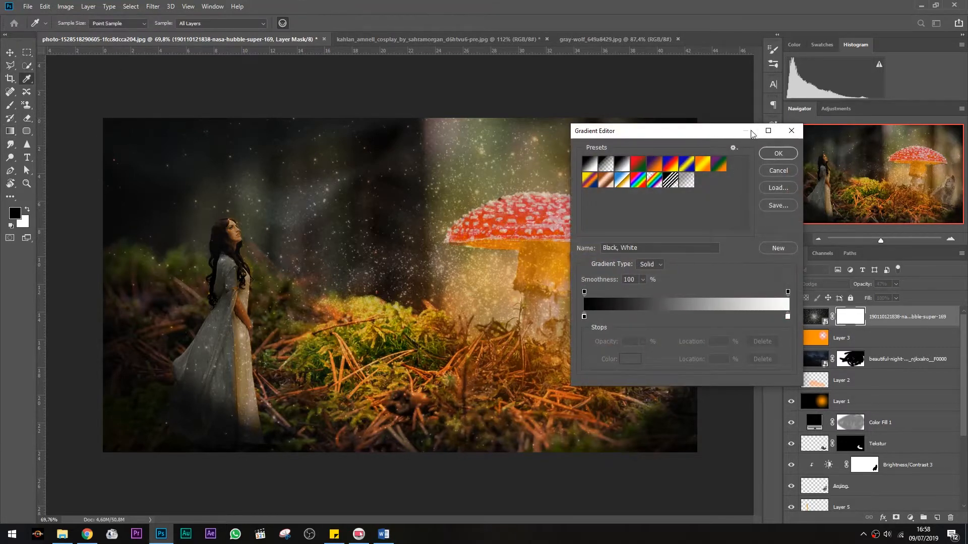
click(772, 153)
drag(422, 164, 418, 326)
key(ctrl+z)
drag(399, 443, 411, 159)
key(ctrl+z)
drag(401, 370, 402, 222)
key(ctrl+z)
drag(401, 300, 402, 180)
key(ctrl+z)
click(115, 23)
drag(413, 341, 419, 136)
scroll(509, 299, down, 1)
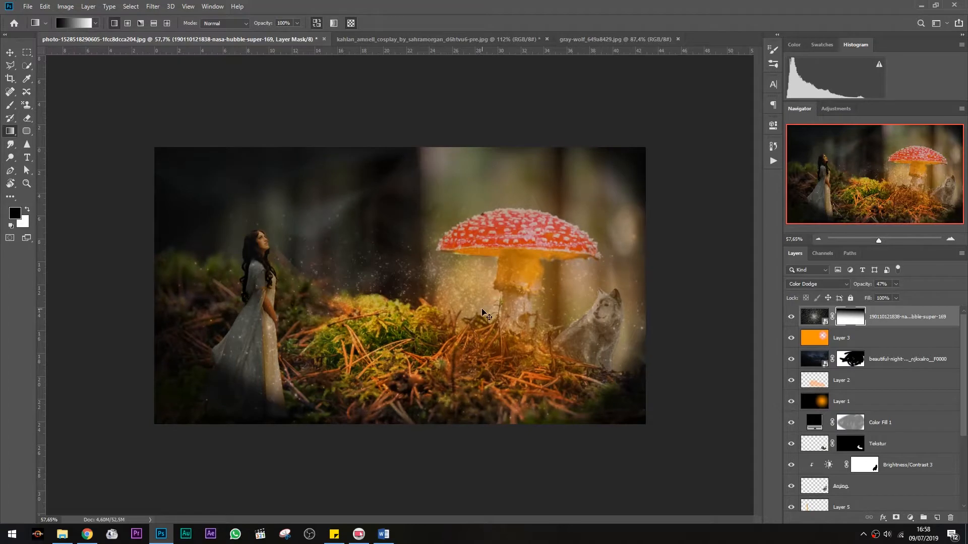
Enlarge the star field layer with Free Transform so it extends beyond the canvas corners
key(ctrl+t)
drag(649, 135, 694, 121)
drag(138, 430, 83, 464)
key(Return)
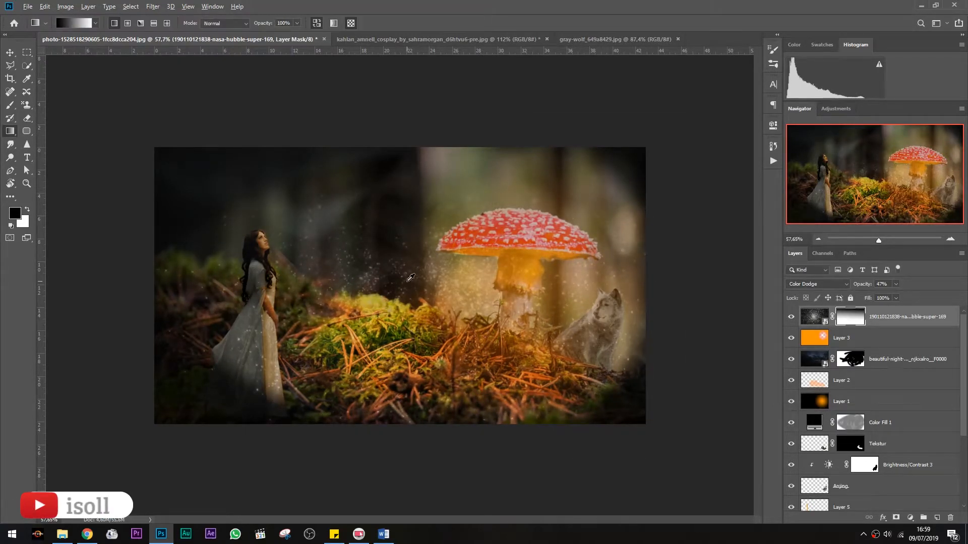
Paint black on the star field mask with a soft 105 px brush at 49% opacity over the mushroom cap
scroll(400, 286, up, 3)
scroll(851, 347, down, 4)
scroll(851, 346, up, 4)
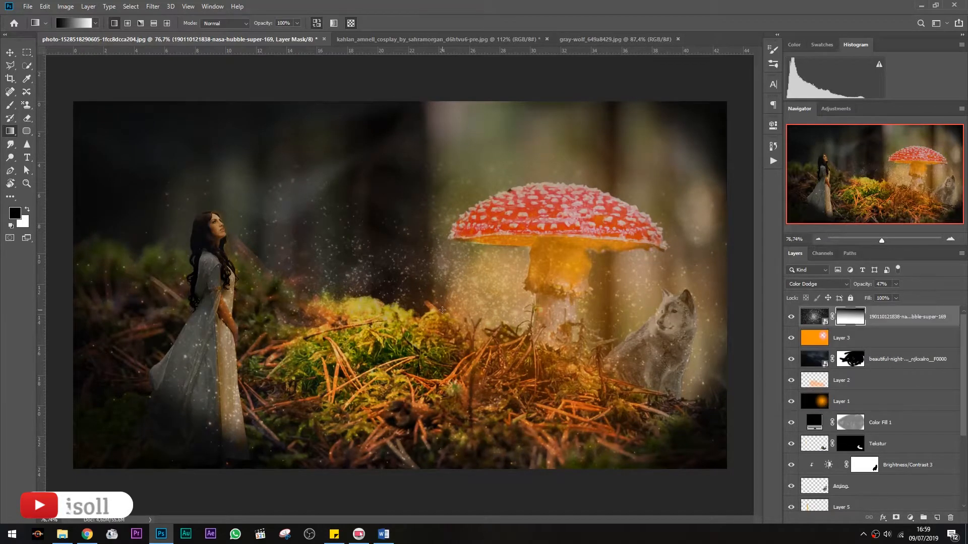
key(b)
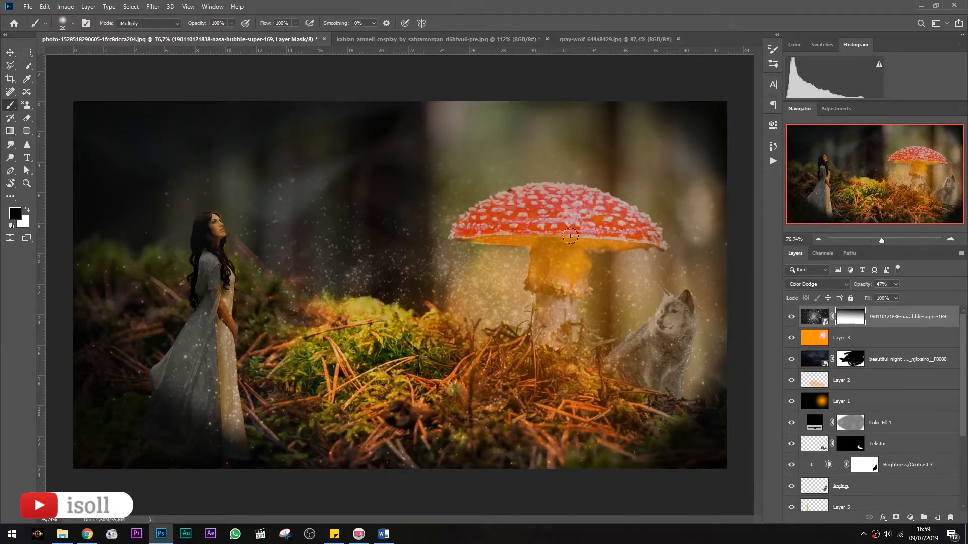
right_click(570, 236)
click(644, 252)
drag(605, 211, 472, 219)
drag(232, 23, 209, 36)
mouse_move(504, 245)
mouse_down()
mouse_move(479, 303)
mouse_move(554, 345)
mouse_move(572, 289)
mouse_move(592, 315)
mouse_move(638, 220)
mouse_move(514, 191)
mouse_move(544, 189)
mouse_move(591, 226)
mouse_move(489, 233)
mouse_move(616, 301)
mouse_move(618, 265)
mouse_move(570, 384)
mouse_move(494, 338)
mouse_move(571, 260)
mouse_move(610, 240)
mouse_move(572, 207)
mouse_up()
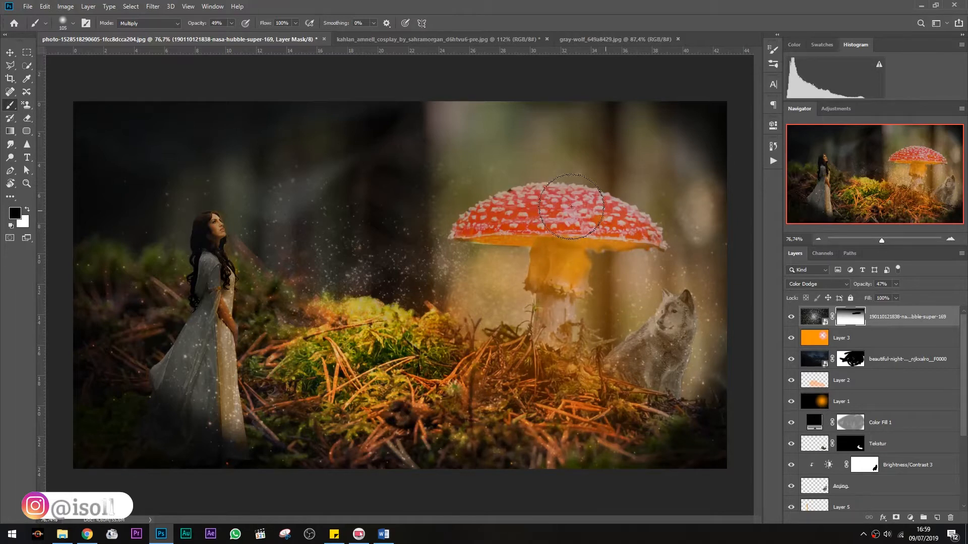
Set Layer 2's opacity to 33%
alt+scroll(580, 242, down, 3)
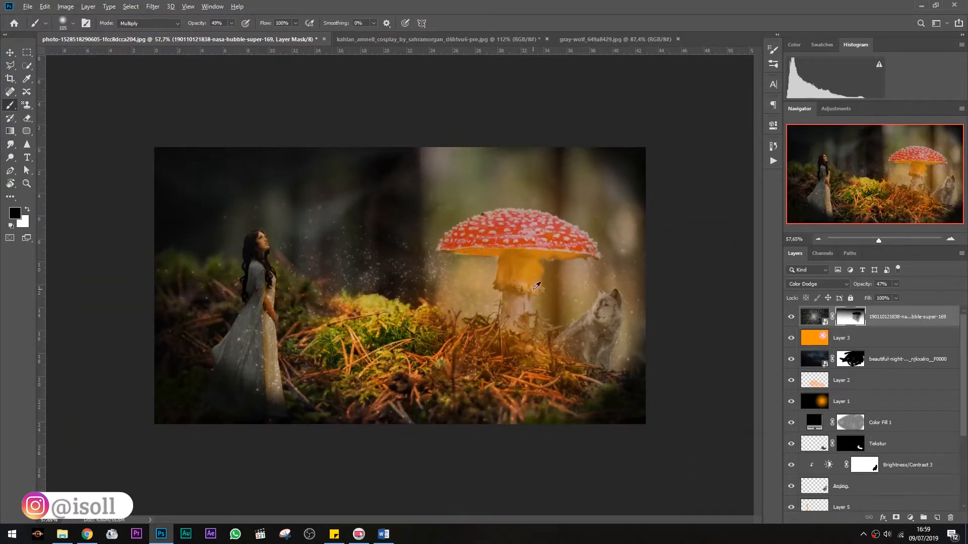
alt+scroll(533, 289, down, 1)
alt+scroll(469, 246, down, 1)
click(868, 389)
click(896, 284)
drag(899, 296, 879, 297)
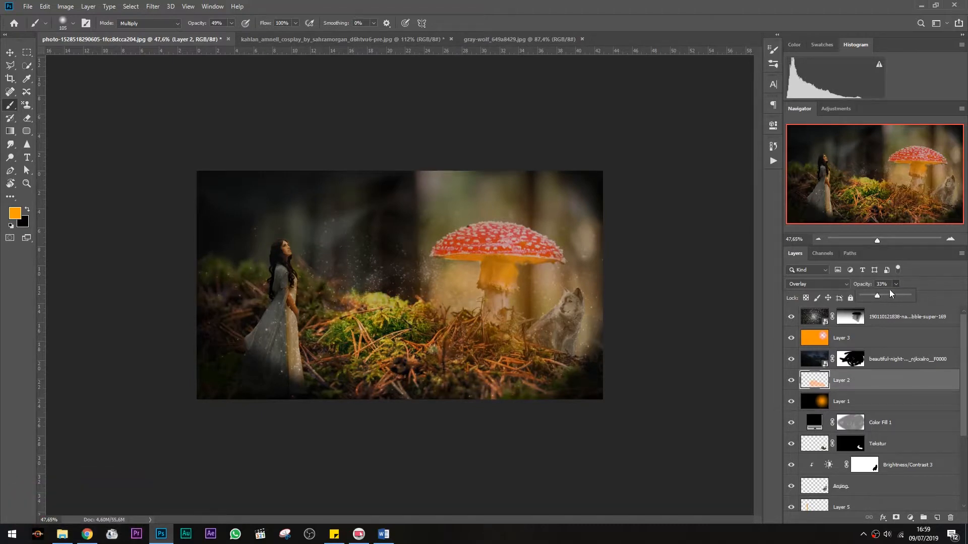
click(896, 285)
Apply a Tilt-Shift blur to Layer 2 with 20 px blur and 22% light bokeh
click(152, 6)
mouse_move(252, 130)
click(306, 148)
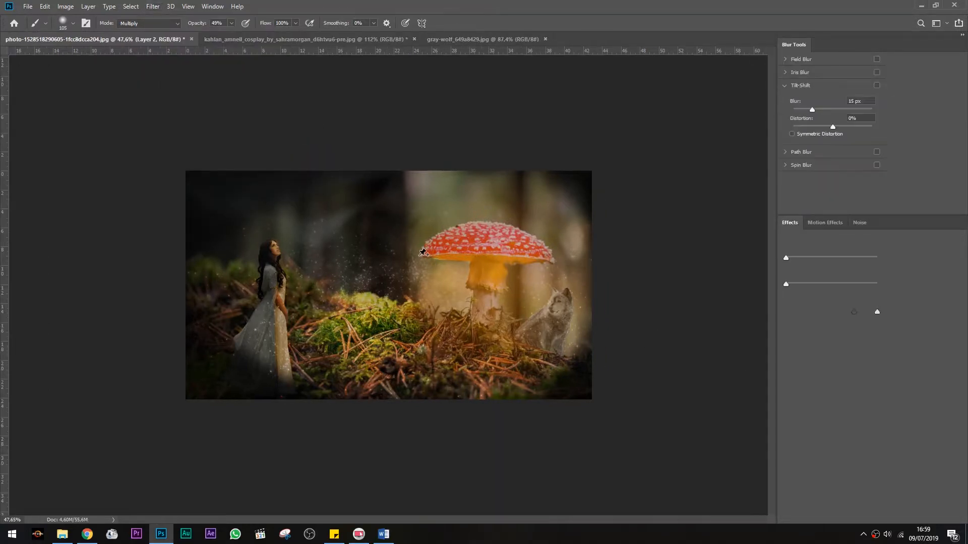
drag(440, 217, 441, 204)
drag(444, 262, 445, 246)
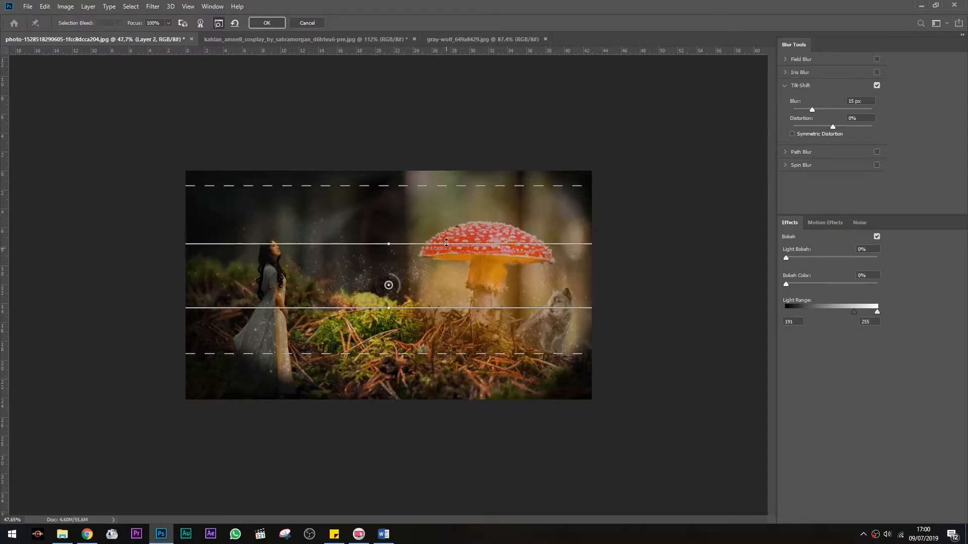
drag(431, 307, 431, 313)
drag(431, 358, 431, 364)
drag(794, 258, 806, 258)
mouse_move(811, 109)
mouse_down()
mouse_move(831, 110)
mouse_move(815, 110)
mouse_up()
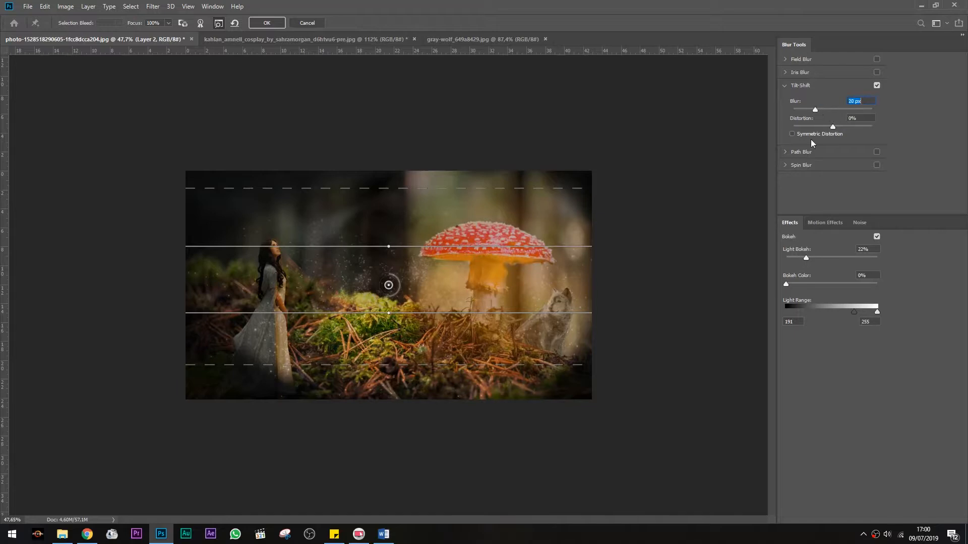
click(266, 22)
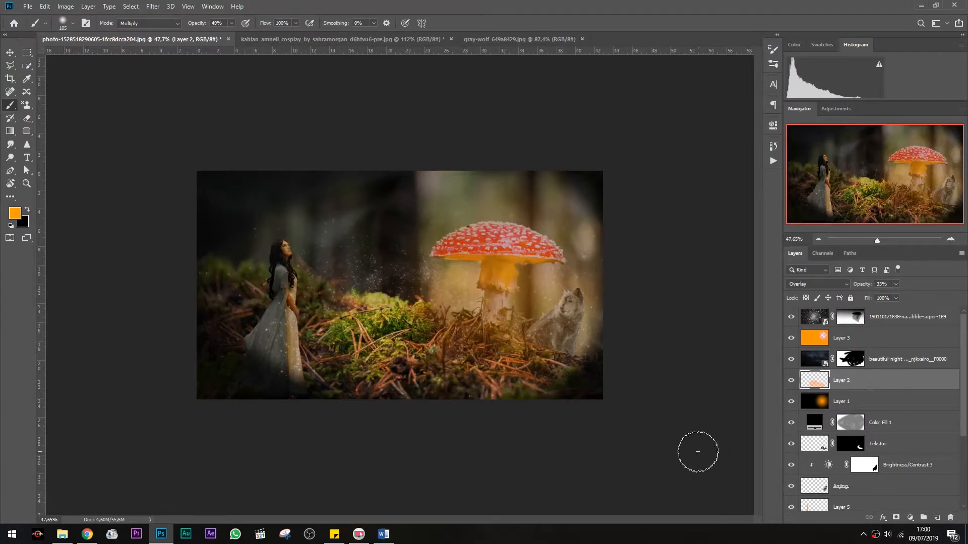
Add a new empty layer at the top of the layer stack
click(936, 518)
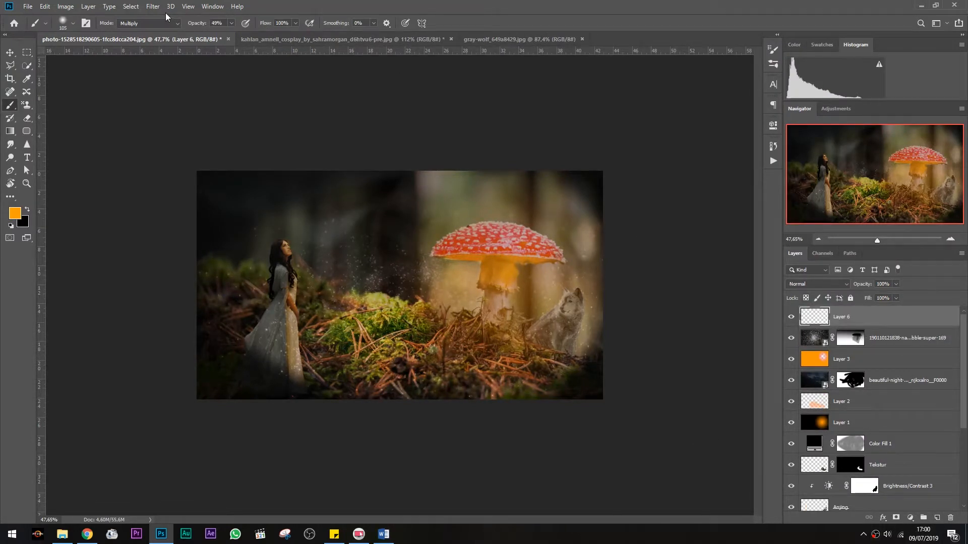
click(153, 6)
mouse_move(222, 129)
click(297, 150)
key(Return)
Move the new layer below the night-sky layer
drag(887, 317, 913, 398)
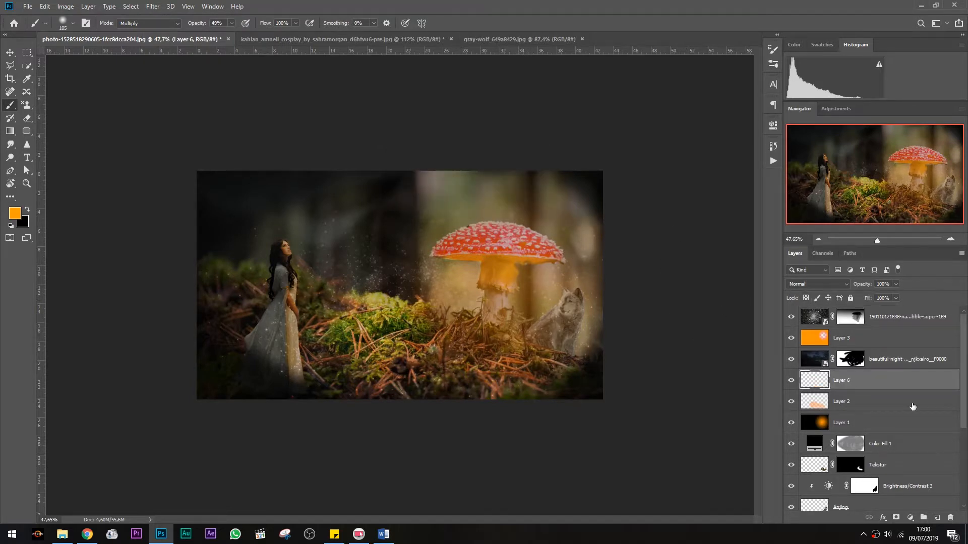
scroll(913, 406, down, 5)
click(901, 499)
scroll(910, 425, up, 5)
shift+click(873, 319)
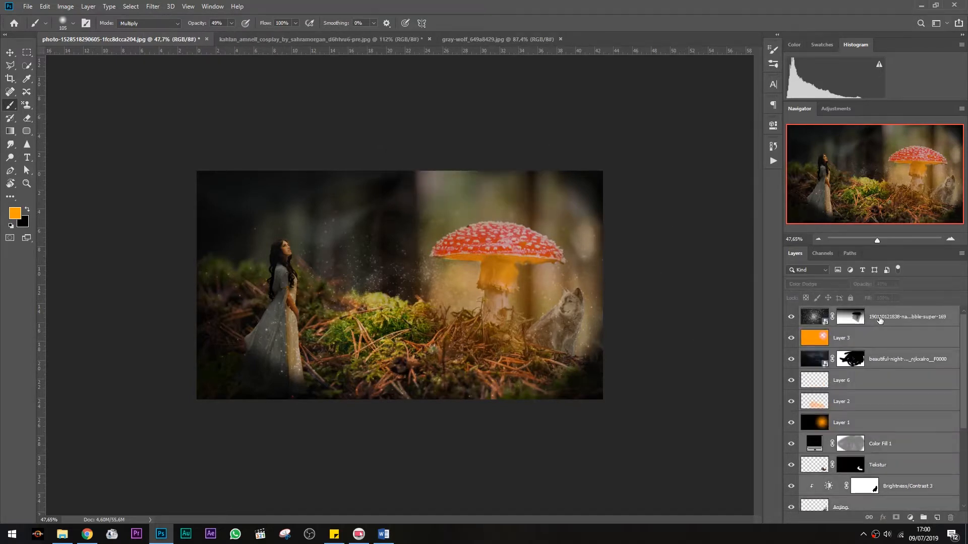
Step back in History to undo the layer reorder
click(26, 53)
scroll(206, 180, up, 2)
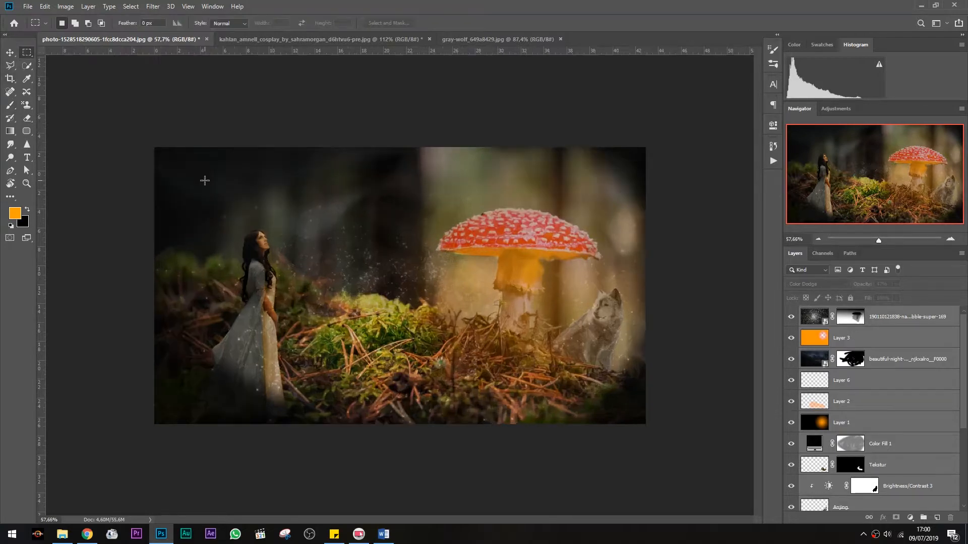
click(902, 421)
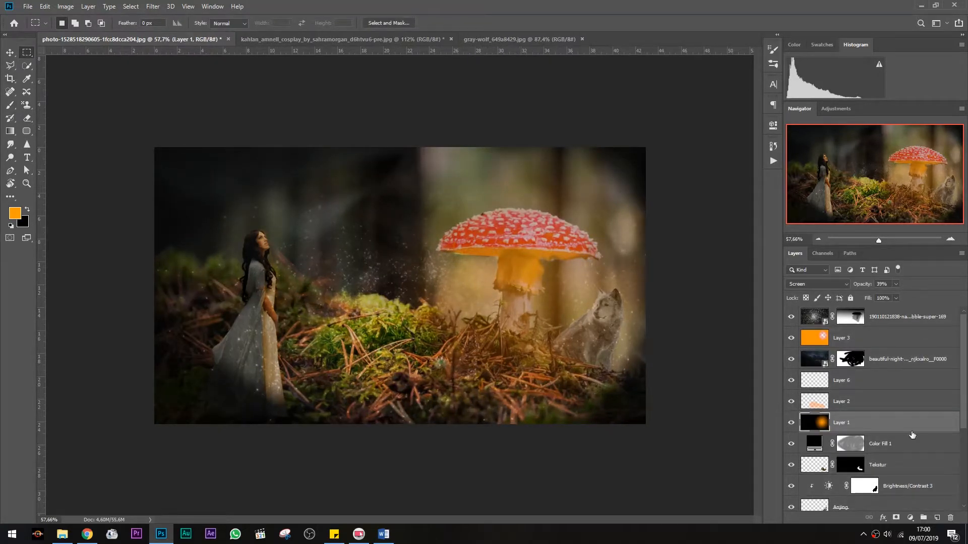
scroll(913, 436, down, 5)
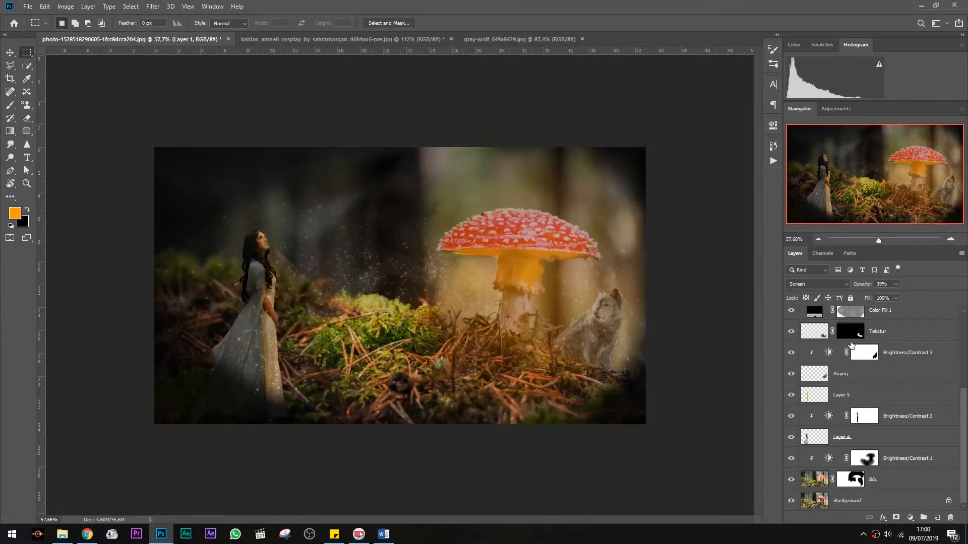
click(773, 146)
click(712, 401)
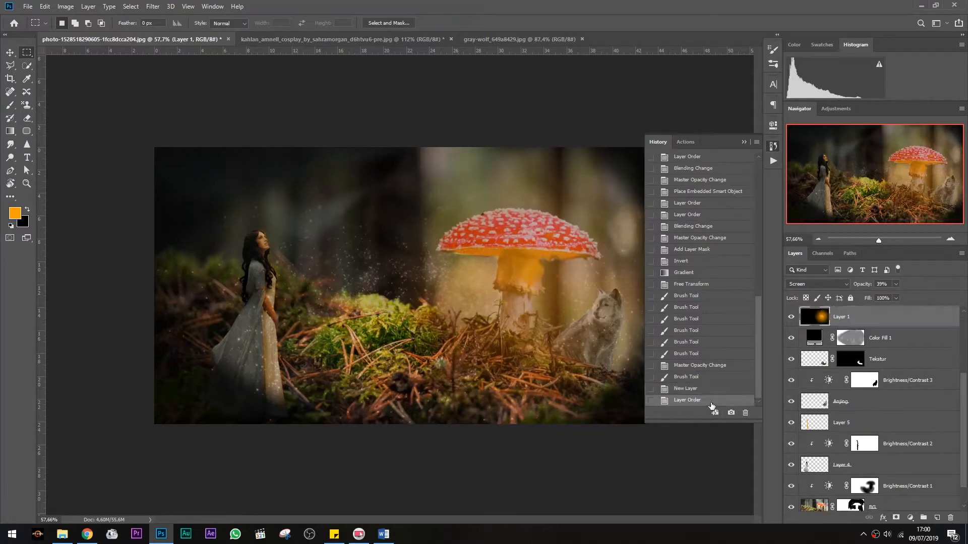
click(744, 142)
Preview other blend modes on the star field layer, keeping Color Dodge
scroll(891, 387, down, 1)
scroll(890, 387, up, 2)
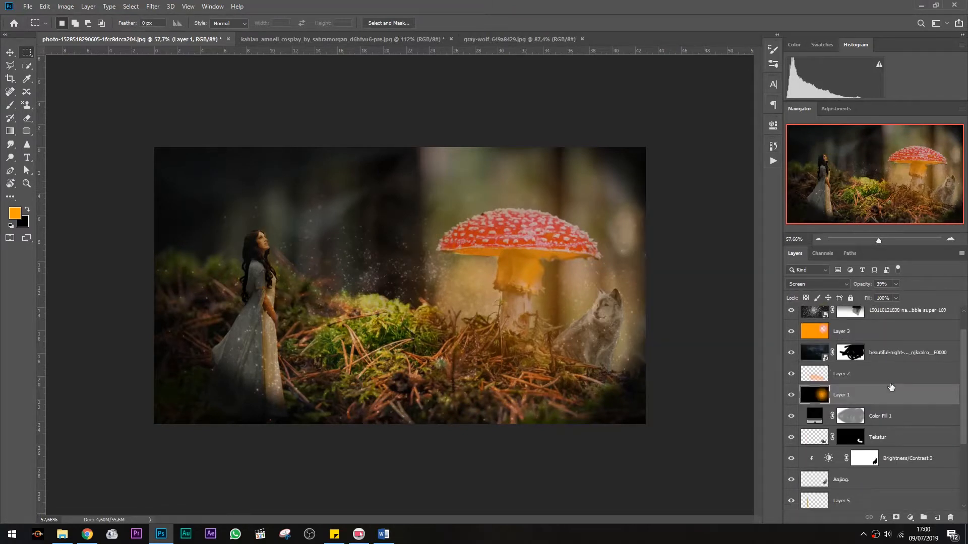
scroll(446, 266, up, 3)
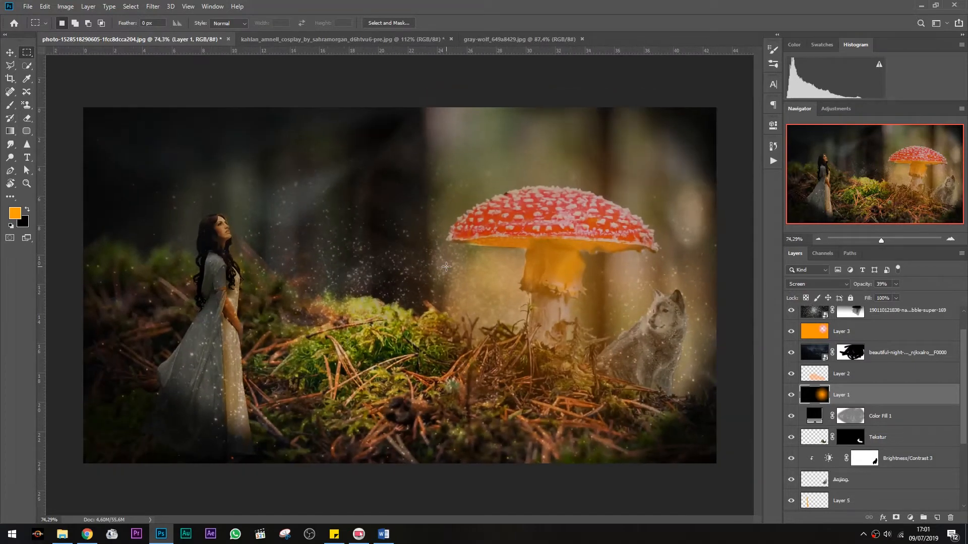
scroll(452, 267, down, 2)
scroll(452, 267, up, 3)
scroll(453, 267, down, 4)
scroll(453, 267, up, 2)
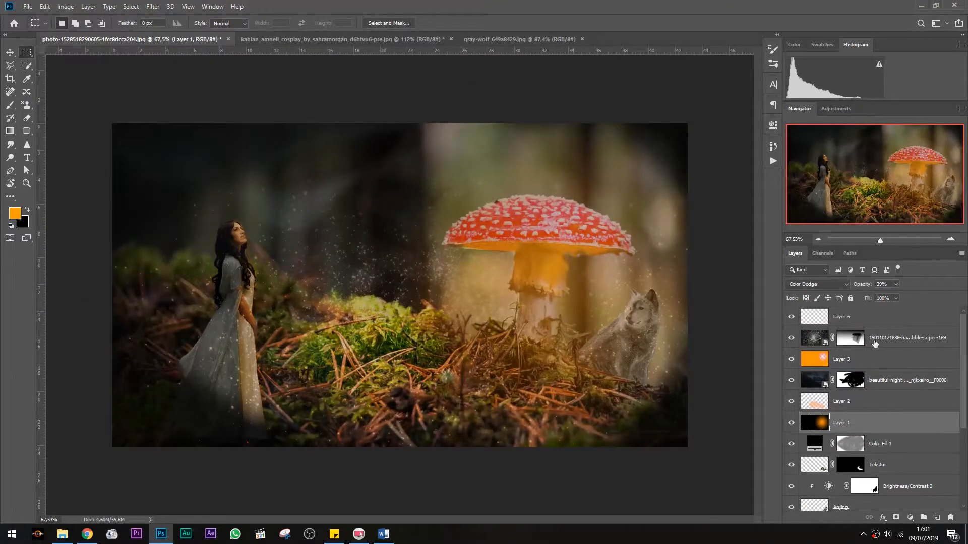
click(902, 337)
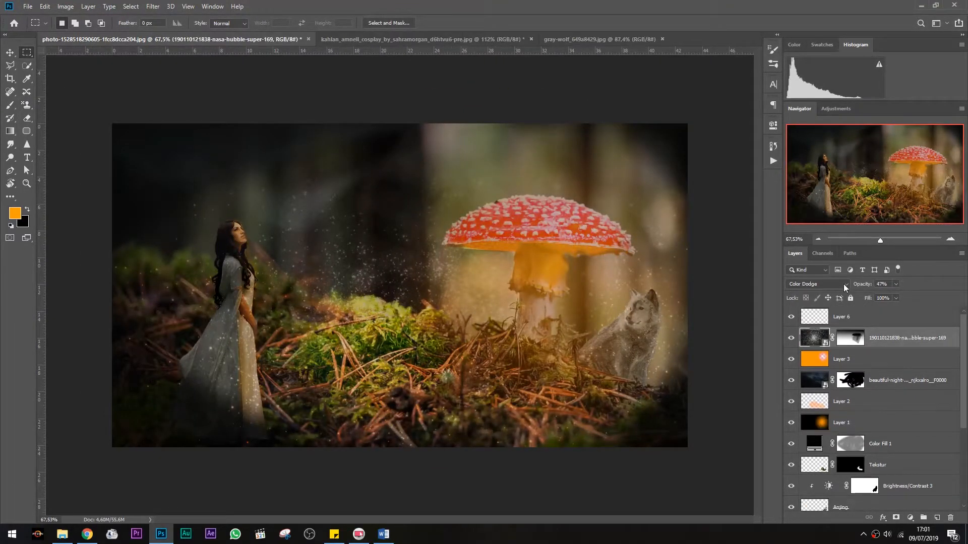
click(817, 284)
click(804, 283)
click(827, 284)
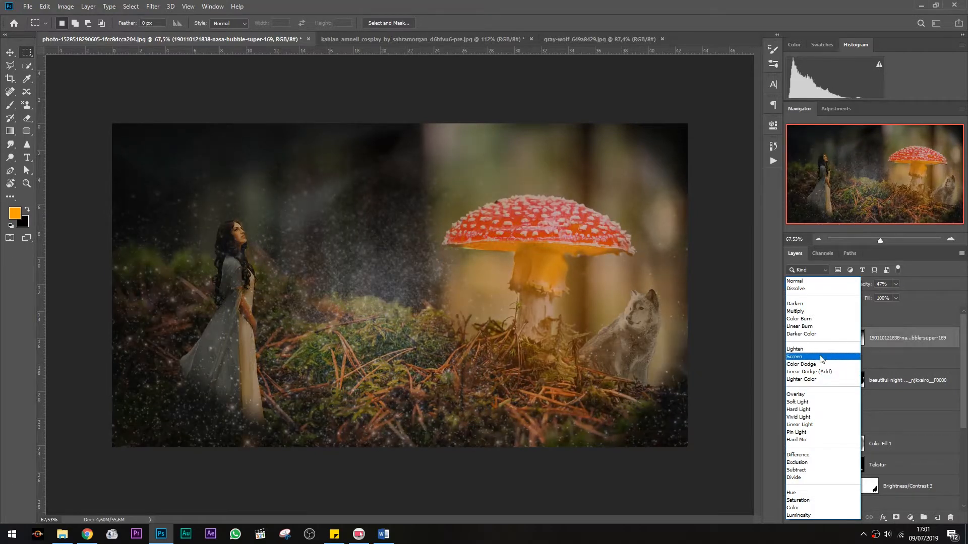
click(821, 366)
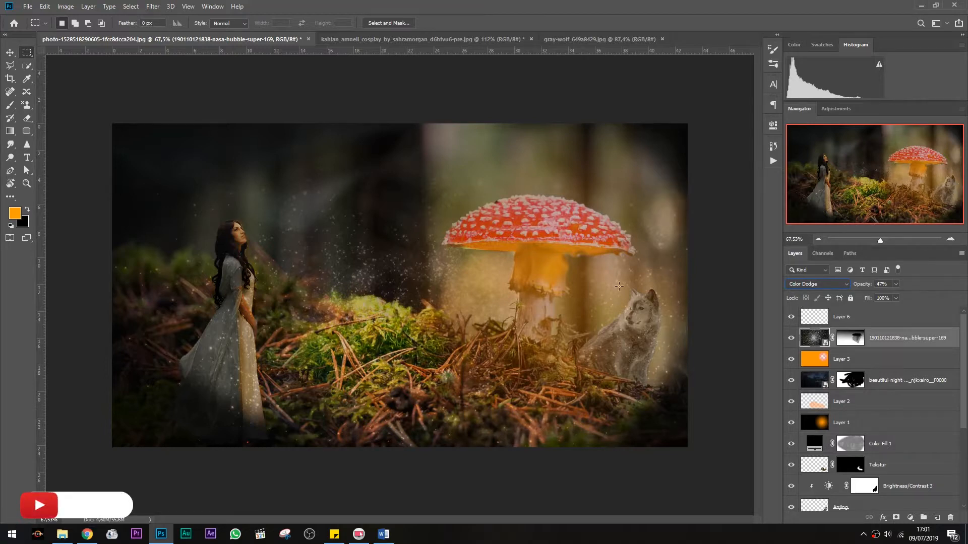
scroll(388, 325, down, 6)
scroll(387, 325, up, 5)
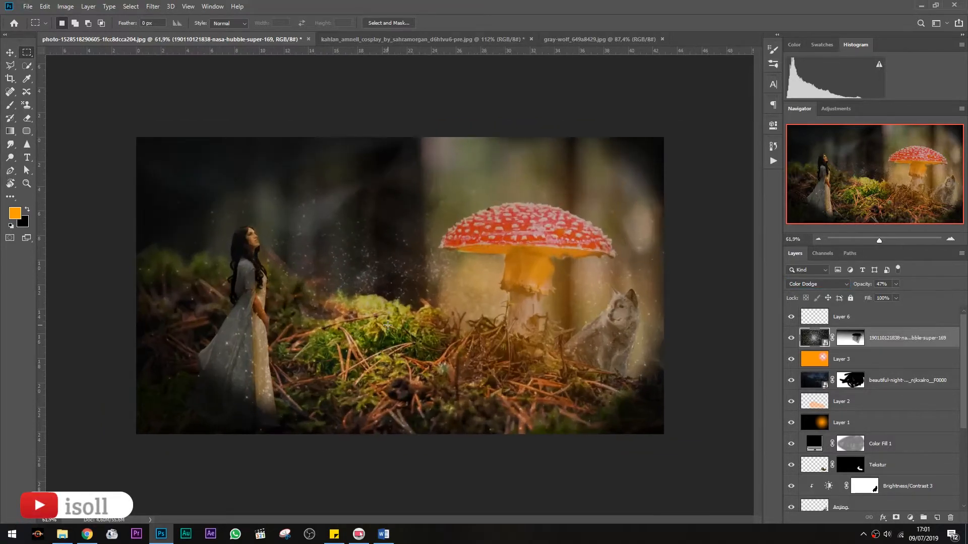
click(28, 6)
click(103, 119)
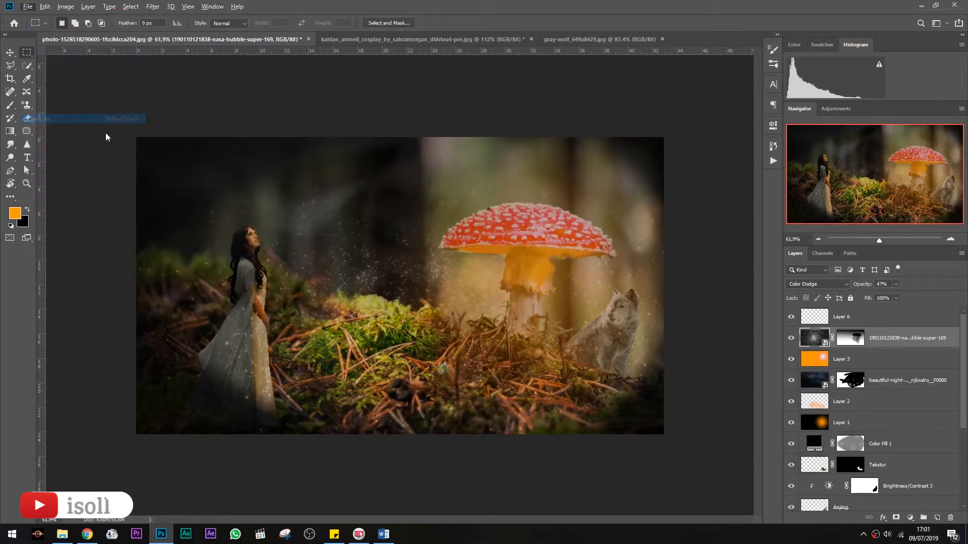
click(466, 10)
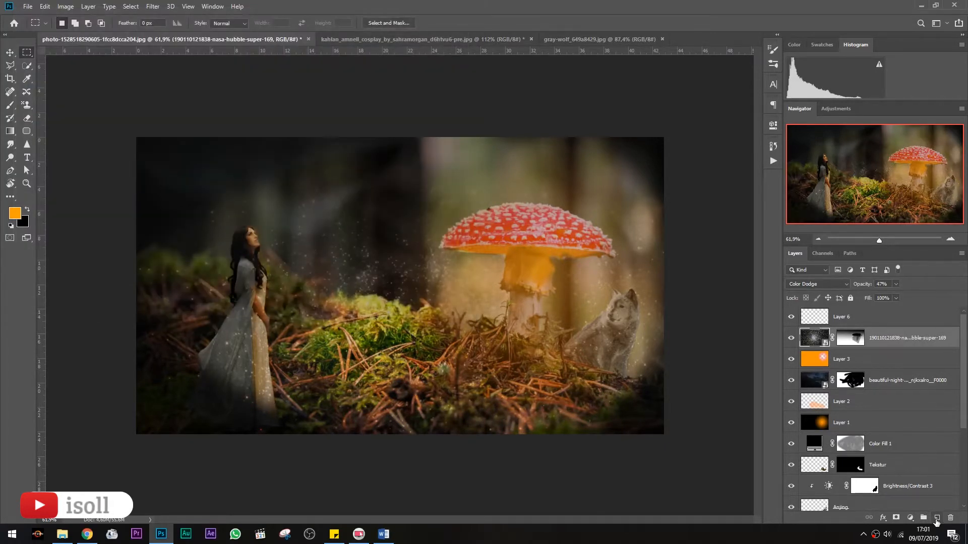
Fill Layer 6 with a black-and-white radial gradient centred on the mushroom stem, fading to black at the edges
click(850, 325)
key(g)
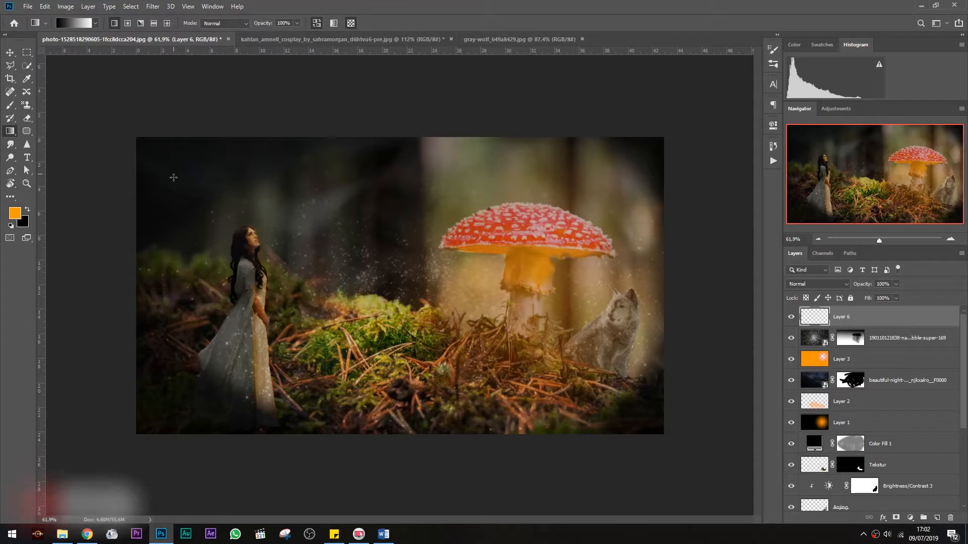
click(69, 23)
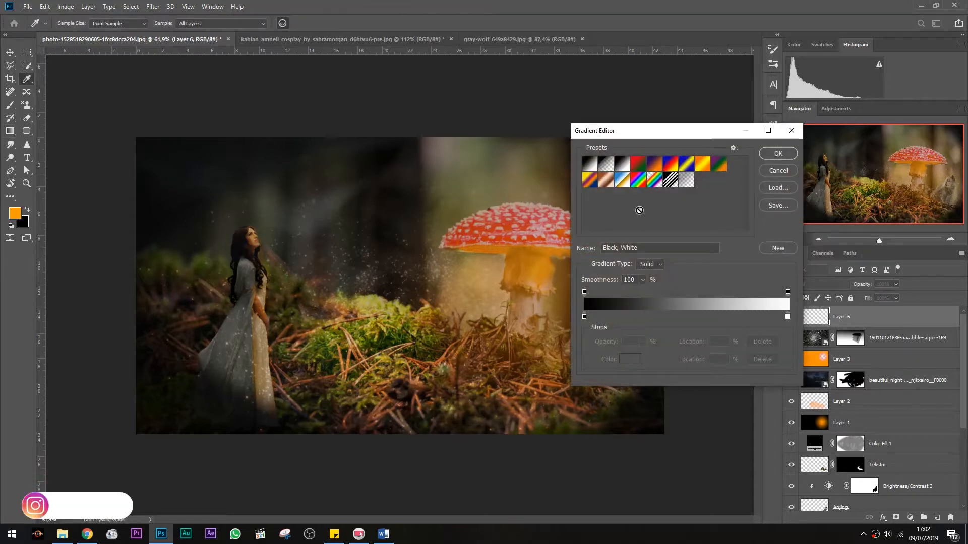
click(770, 156)
scroll(893, 400, down, 5)
scroll(893, 400, up, 5)
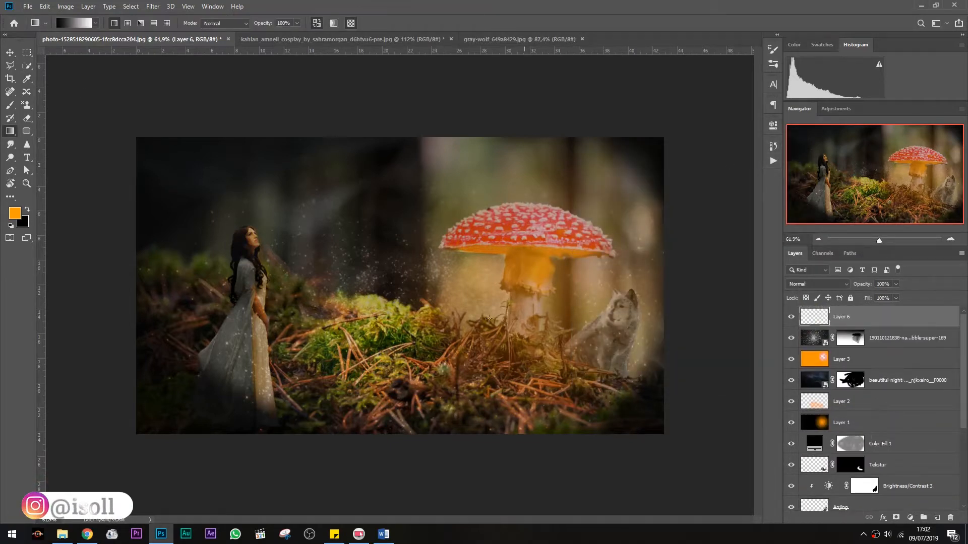
click(128, 25)
drag(268, 200, 297, 218)
key(ctrl+z)
key(ctrl+z)
drag(510, 331, 310, 220)
key(ctrl+z)
drag(467, 315, 240, 180)
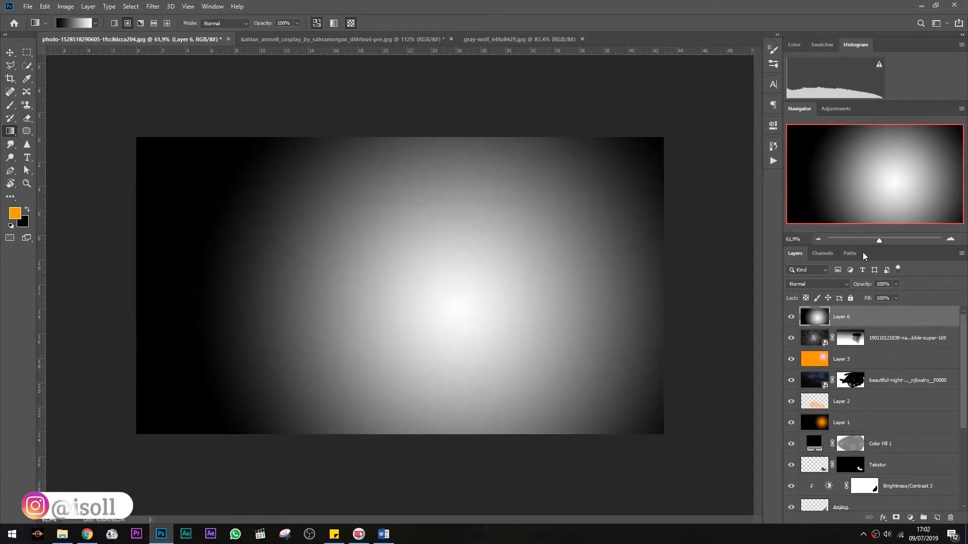
Set Layer 6's blend mode to Overlay
click(809, 284)
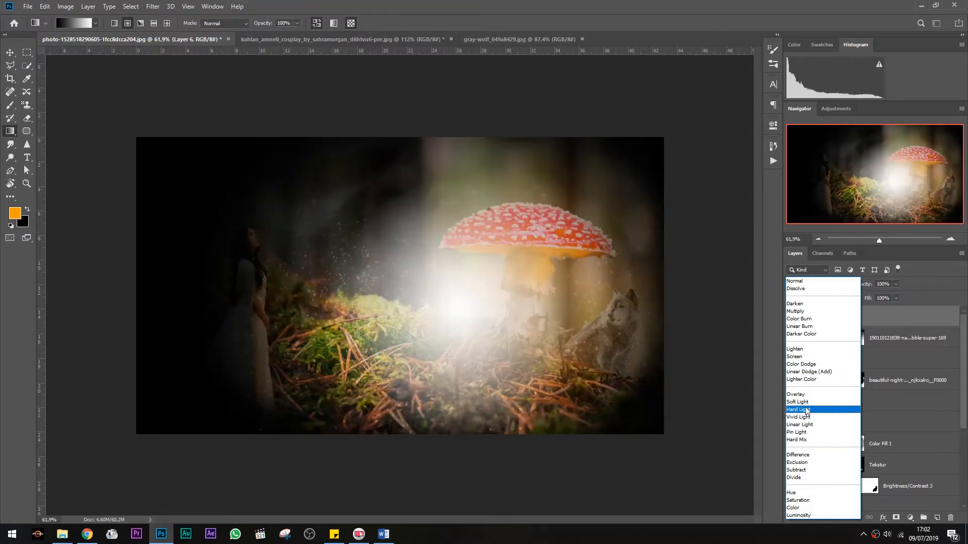
click(815, 396)
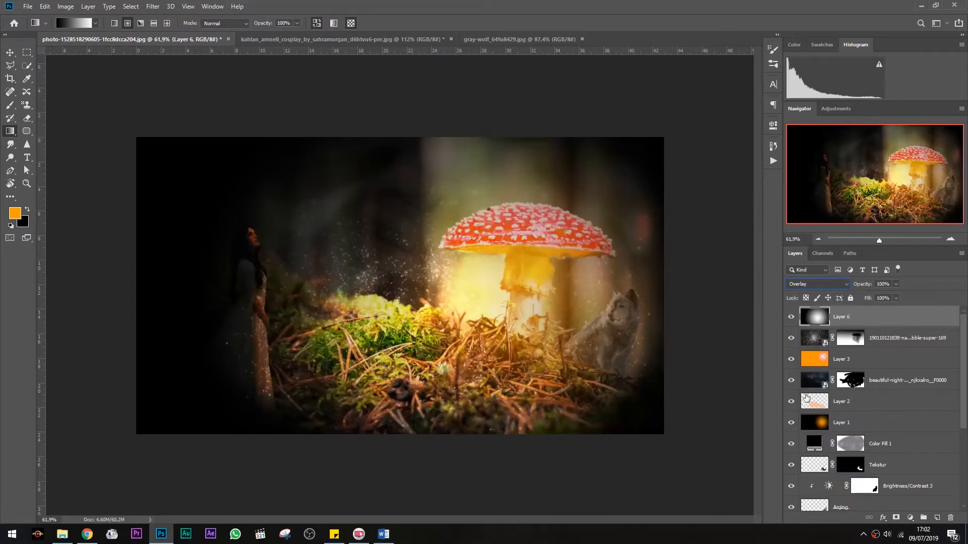
Scale the radial light layer up to about 130% with Free Transform so it extends beyond the canvas
key(ctrl+t)
drag(136, 137, 46, 85)
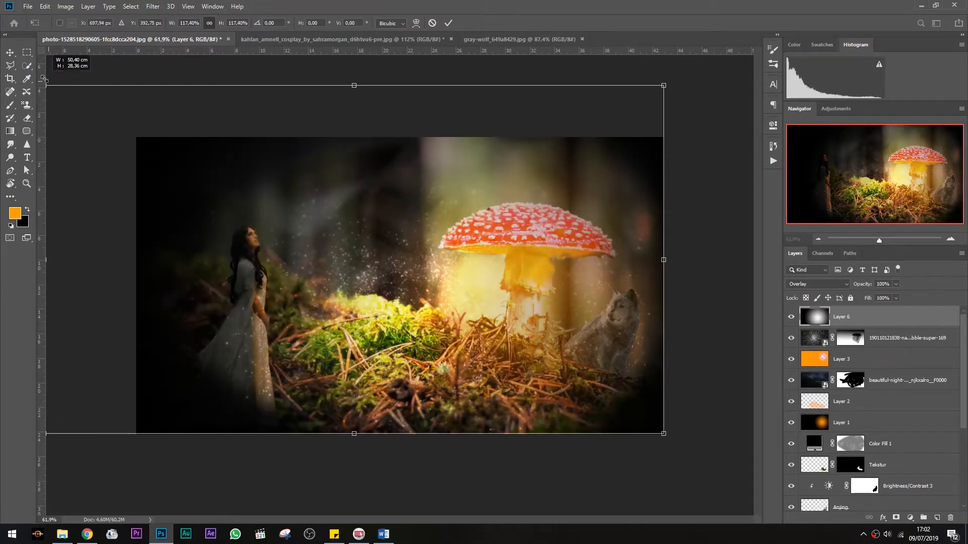
drag(663, 434, 596, 417)
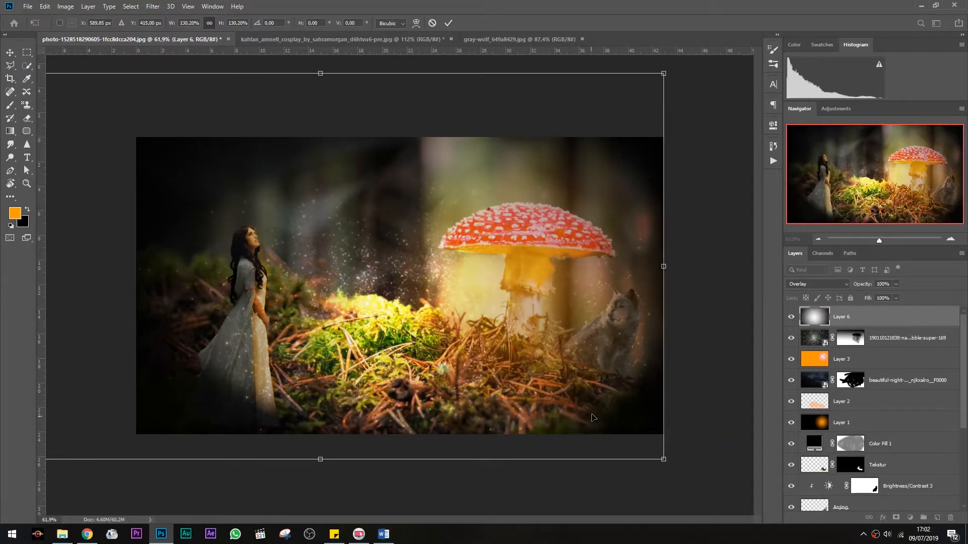
Lower Layer 6's opacity to 41%
click(895, 298)
drag(883, 298, 871, 298)
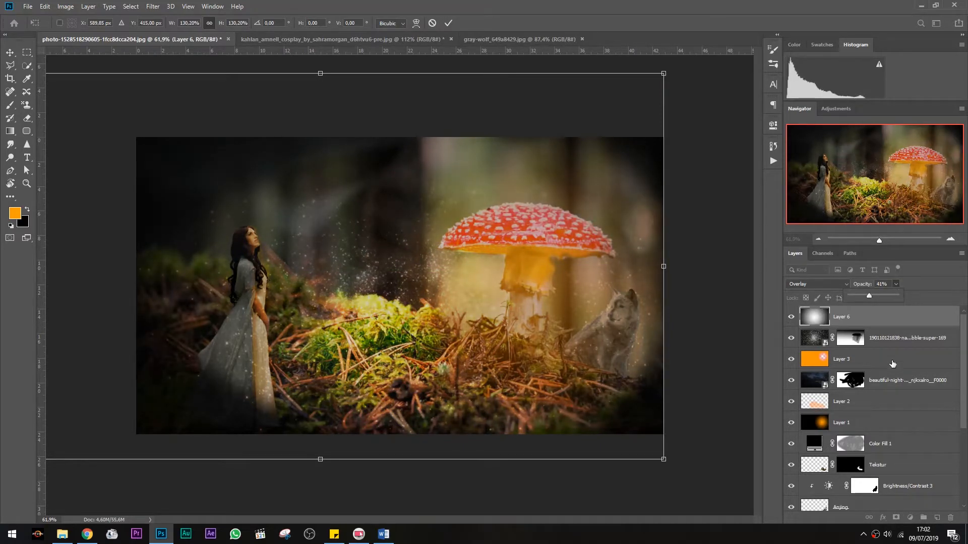
scroll(842, 324, down, 5)
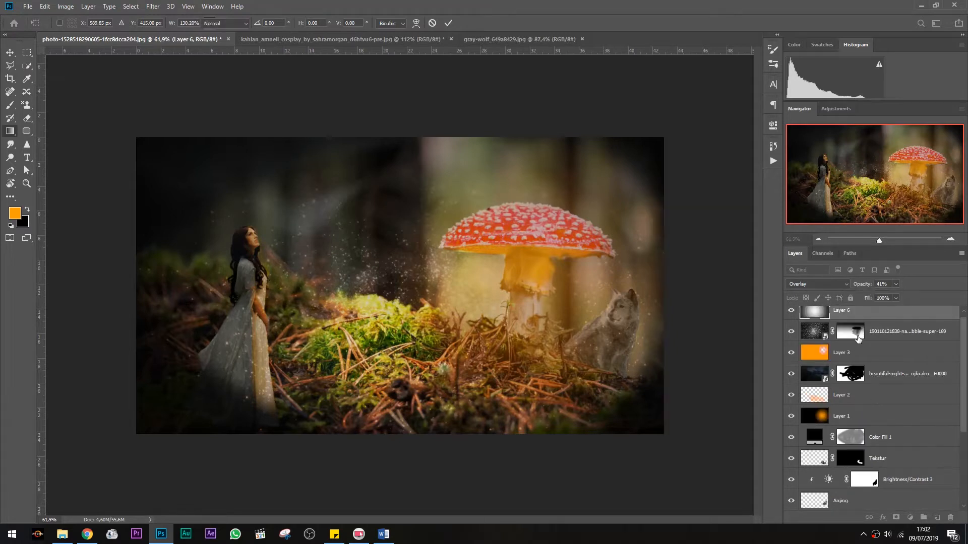
scroll(640, 329, up, 3)
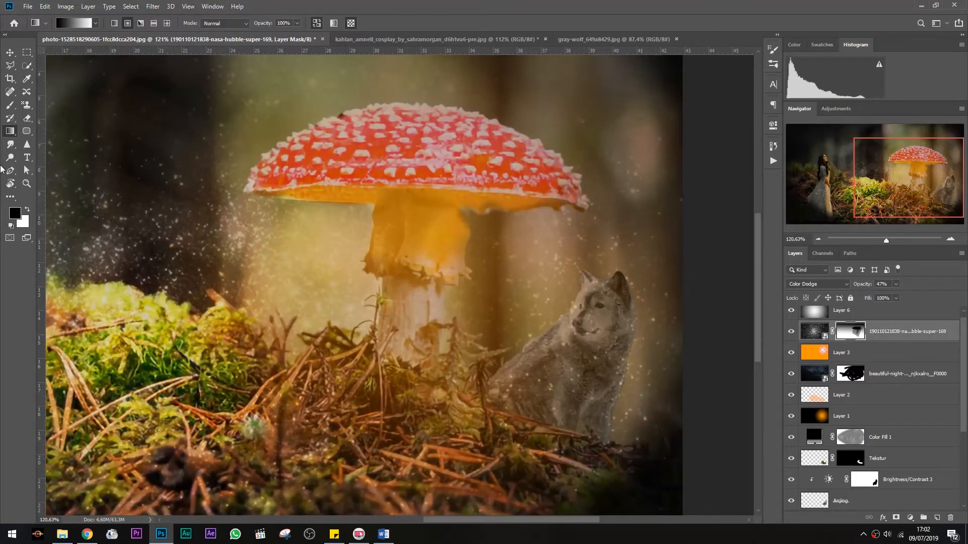
Toggle the visibility of Layer 6, the star field layer and Layer 3 to compare their effect on the scene
key(b)
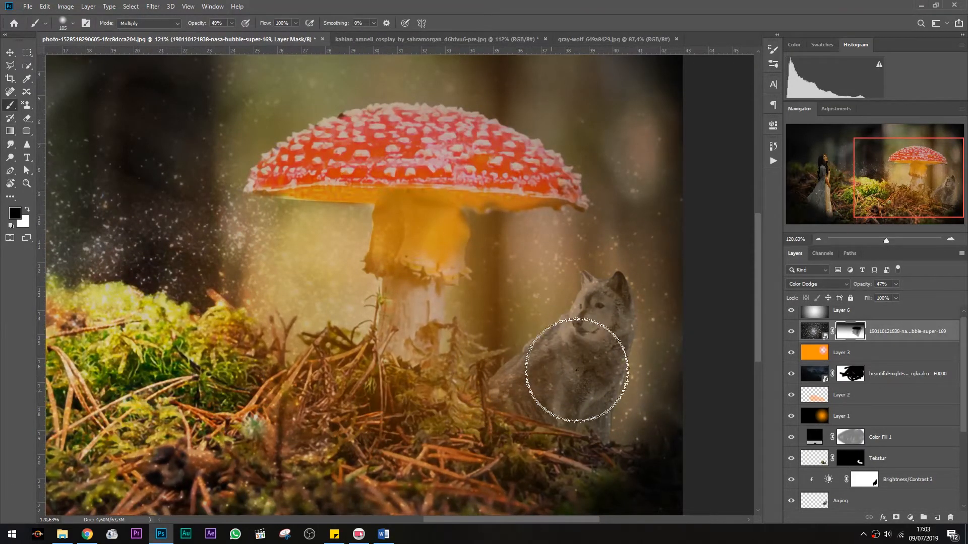
scroll(552, 363, down, 2)
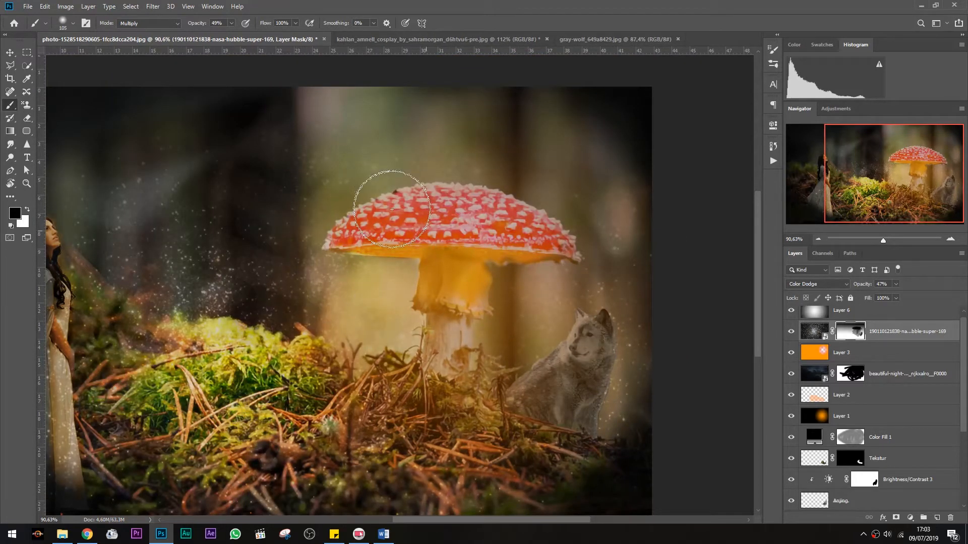
scroll(594, 260, down, 2)
scroll(562, 315, up, 2)
scroll(518, 259, down, 3)
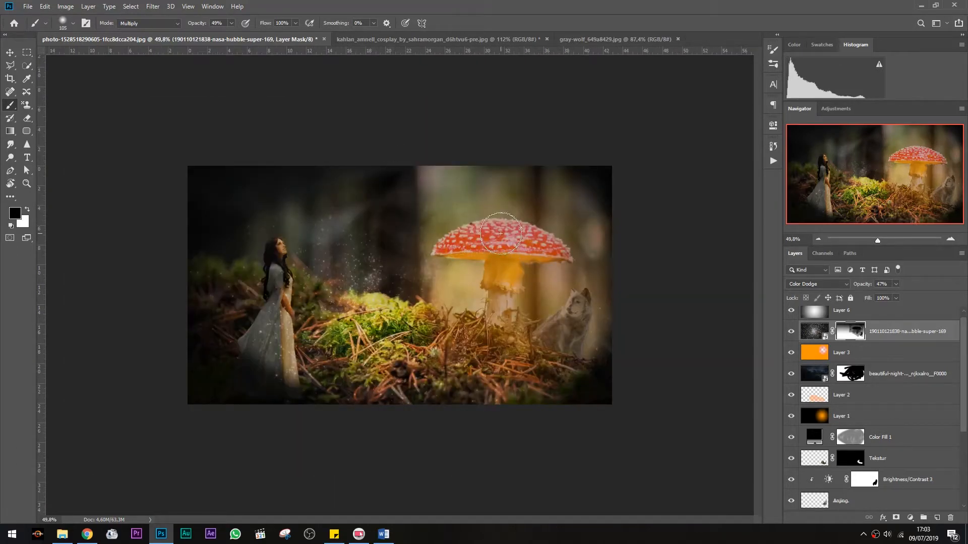
click(796, 314)
click(795, 314)
click(793, 335)
click(792, 355)
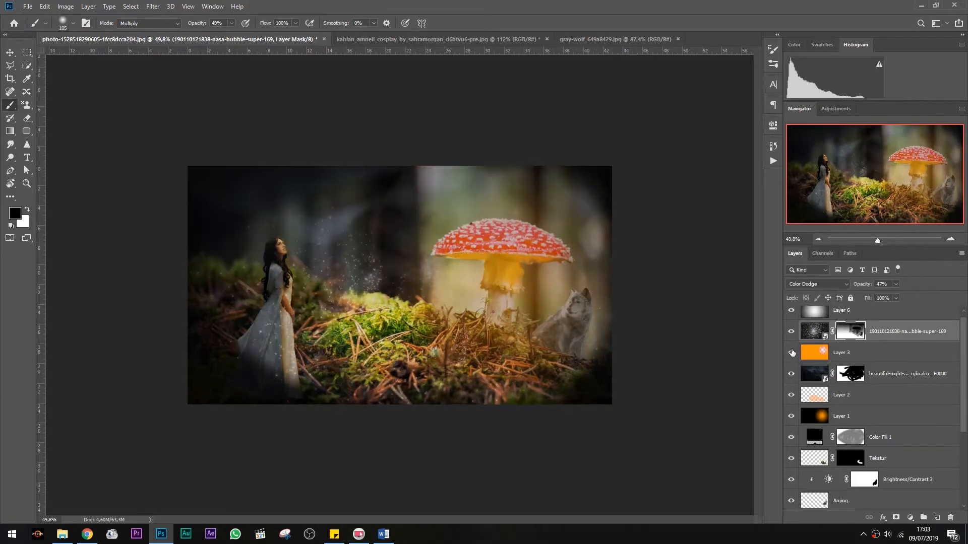
click(792, 355)
scroll(791, 357, down, 1)
click(790, 357)
click(790, 356)
click(790, 352)
click(790, 353)
scroll(791, 374, down, 4)
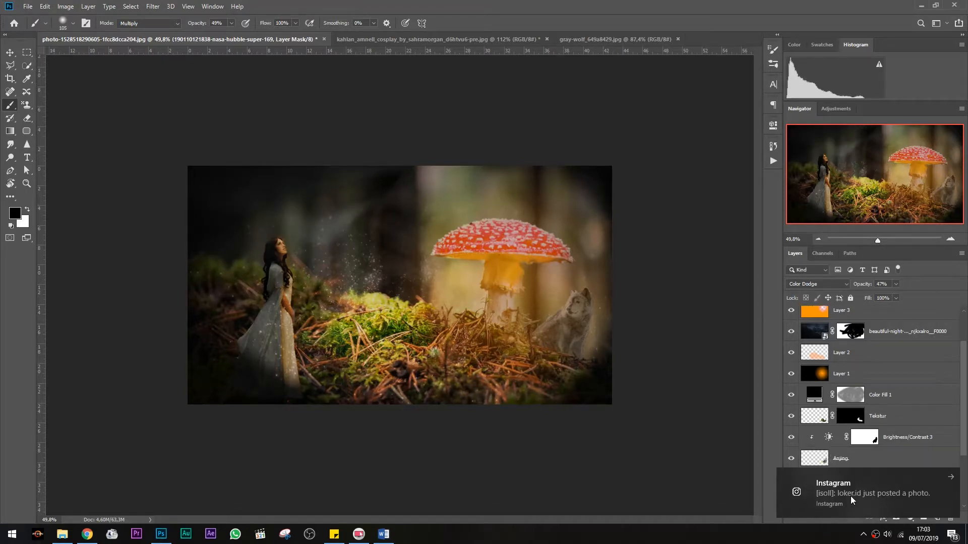
scroll(805, 378, up, 4)
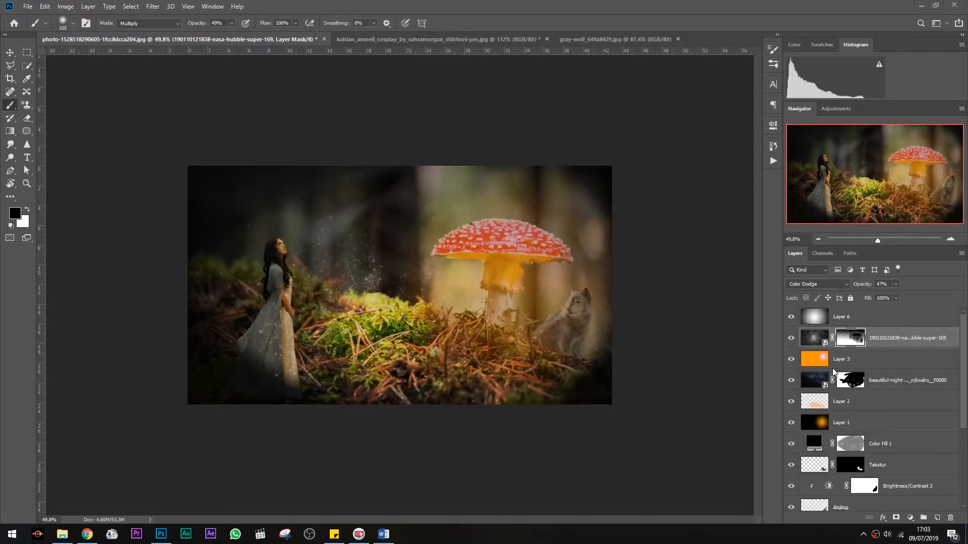
Select Layer 3 and lower its opacity to 13%
click(833, 367)
click(895, 284)
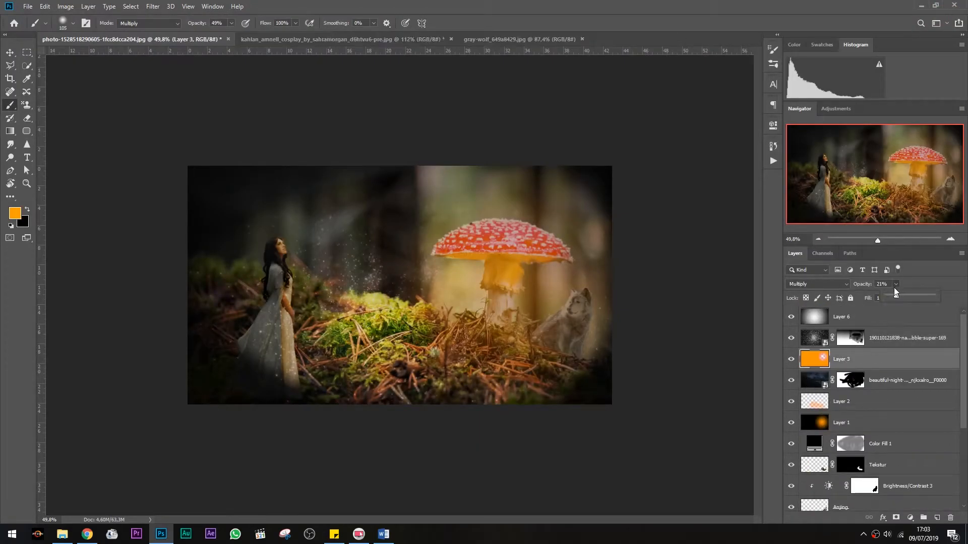
click(908, 472)
Add a Color Balance adjustment layer and set its midtones to about -3 Cyan–Red and -10 Yellow–Blue
click(910, 518)
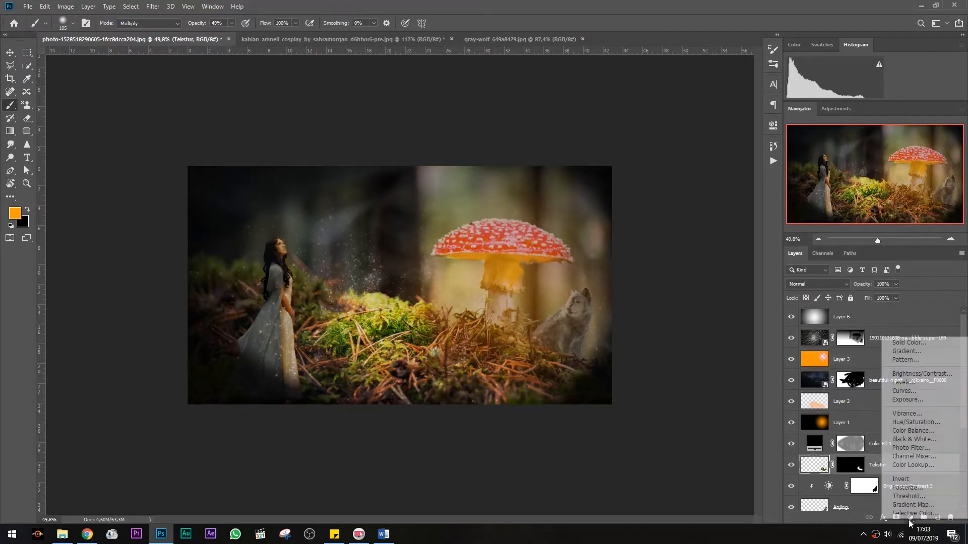
click(913, 431)
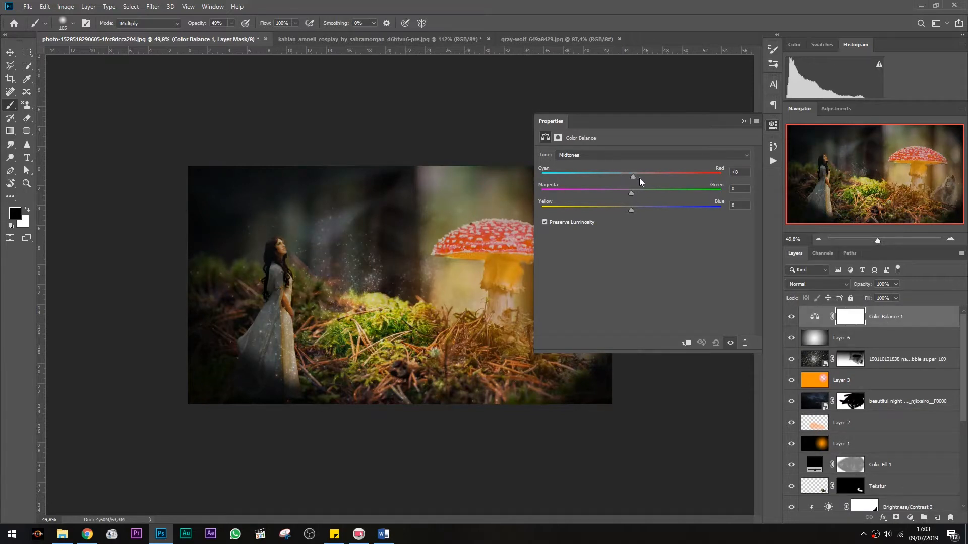
mouse_move(634, 179)
mouse_down()
mouse_move(621, 195)
mouse_move(633, 195)
mouse_up()
drag(627, 175, 626, 175)
drag(631, 211, 639, 210)
click(742, 122)
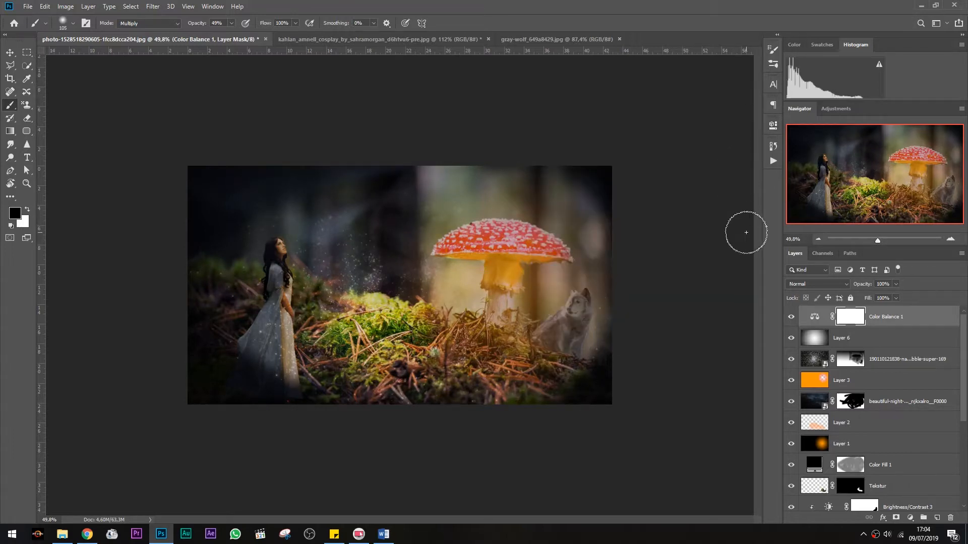
Toggle the night sky layer and Layer 1 on and off to compare the composite
scroll(450, 275, up, 3)
scroll(450, 276, down, 2)
click(791, 403)
scroll(492, 252, down, 1)
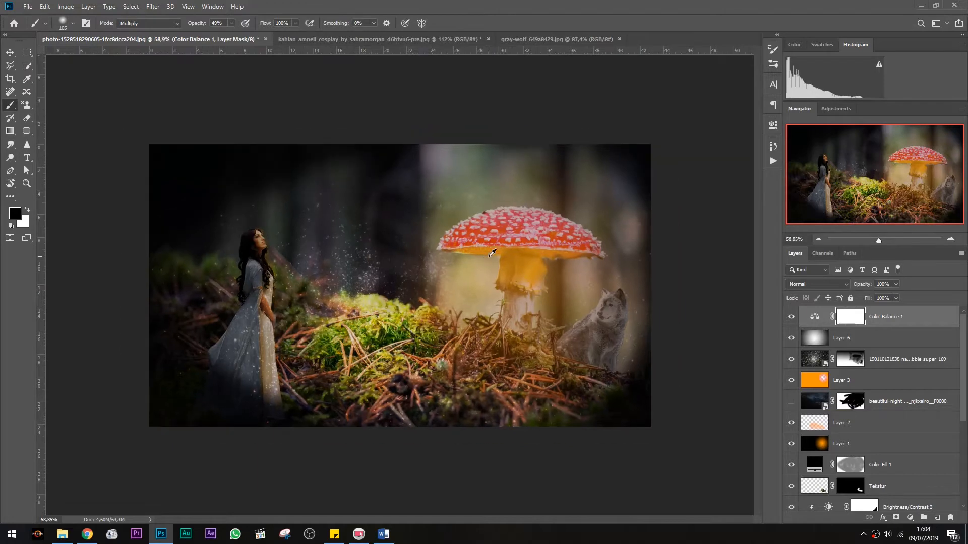
click(792, 402)
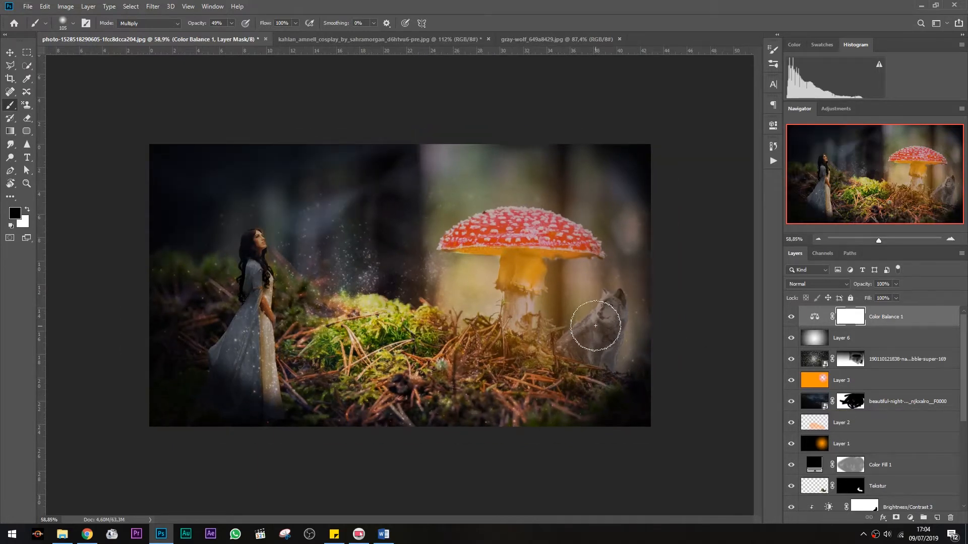
click(791, 443)
click(791, 443)
Set Layer 1's blend mode to Screen and its opacity to 25%
click(826, 445)
click(836, 285)
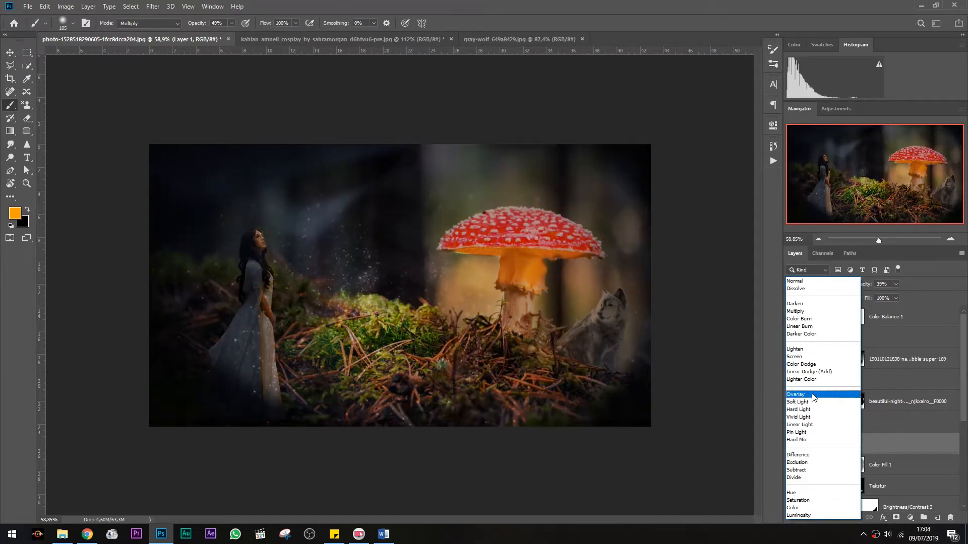
click(825, 362)
click(897, 284)
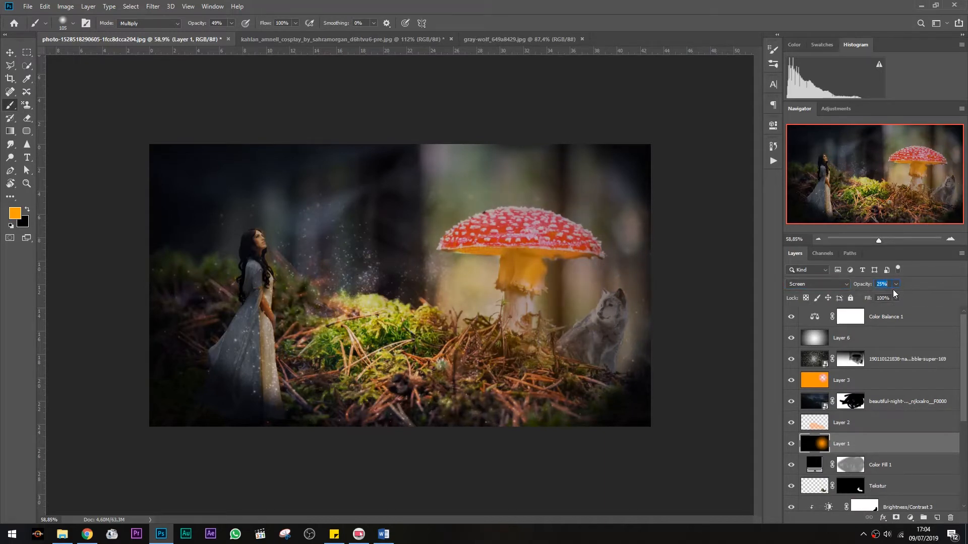
Nudge Layer 2 slightly with Free Transform and set its opacity to 50%
click(791, 403)
click(791, 403)
click(812, 427)
key(ctrl+t)
drag(270, 427, 261, 431)
click(448, 23)
drag(895, 294, 904, 296)
Toggle the lower layers' visibility and open the Brightness/Contrast 3 properties to review them
scroll(803, 386, down, 2)
click(791, 444)
click(793, 445)
scroll(796, 454, down, 2)
click(791, 444)
click(791, 445)
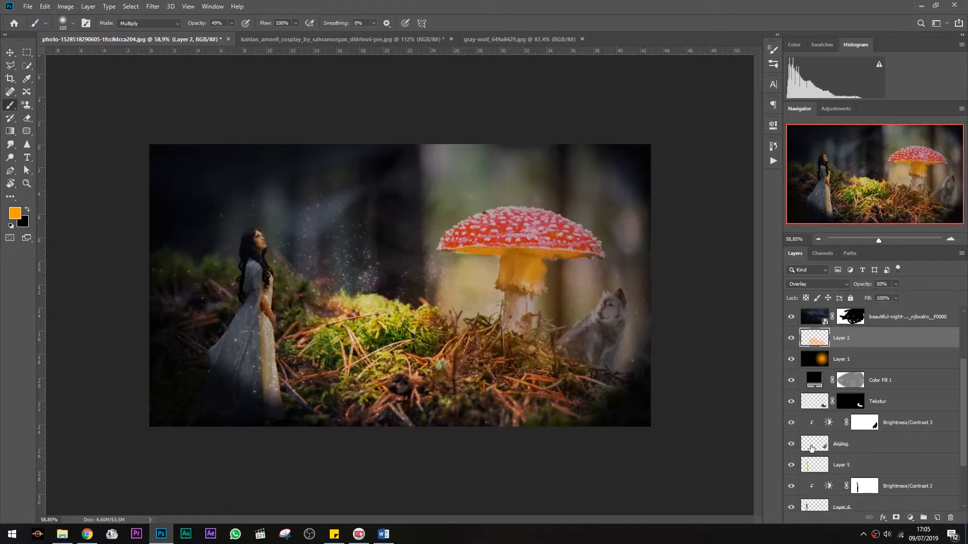
click(812, 448)
double_click(828, 426)
click(748, 122)
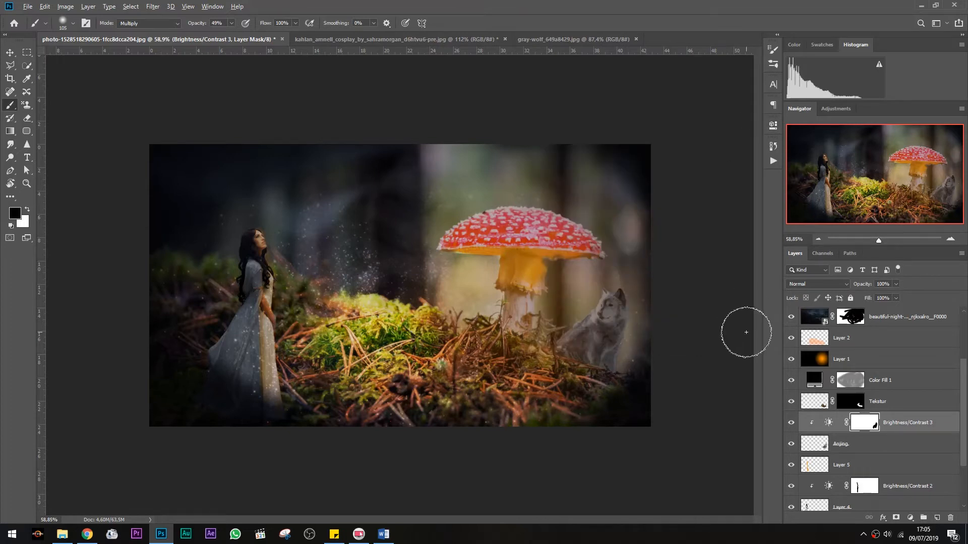
Toggle the BG layer's visibility repeatedly to compare the composite with and without it
scroll(746, 332, down, 7)
scroll(746, 332, up, 7)
scroll(809, 464, down, 3)
click(792, 487)
click(792, 487)
click(792, 487)
click(792, 487)
click(792, 487)
click(792, 487)
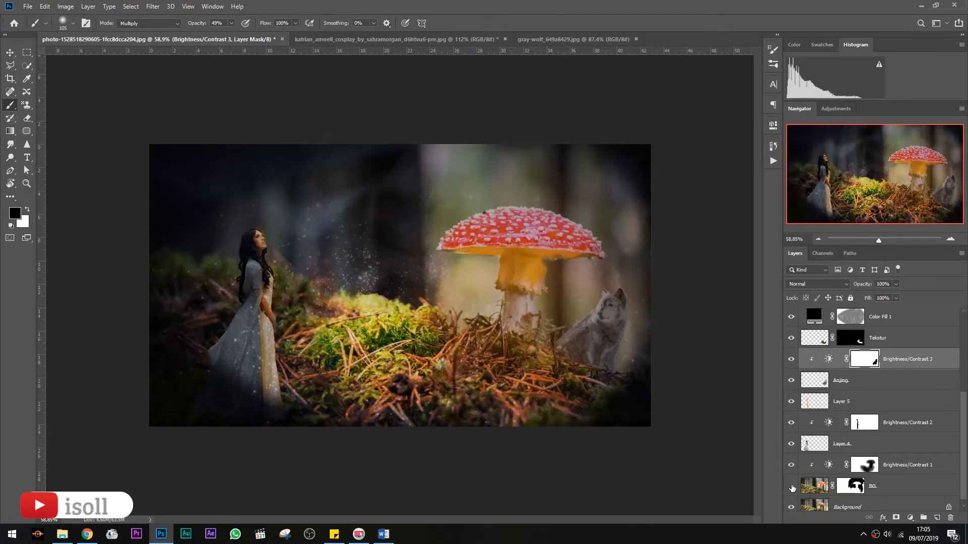
click(792, 487)
click(792, 487)
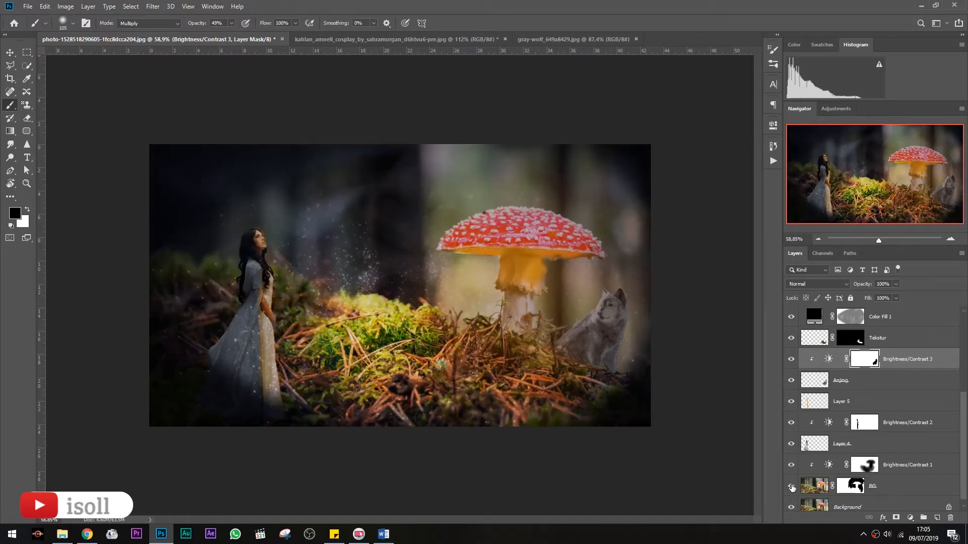
click(792, 487)
click(792, 487)
Open the Color Balance 1 properties to review its settings
scroll(816, 353, up, 7)
double_click(816, 318)
click(740, 121)
Add a Hue/Saturation adjustment above Layer 2 with Hue -1, Saturation -5 and Lightness -8
click(910, 517)
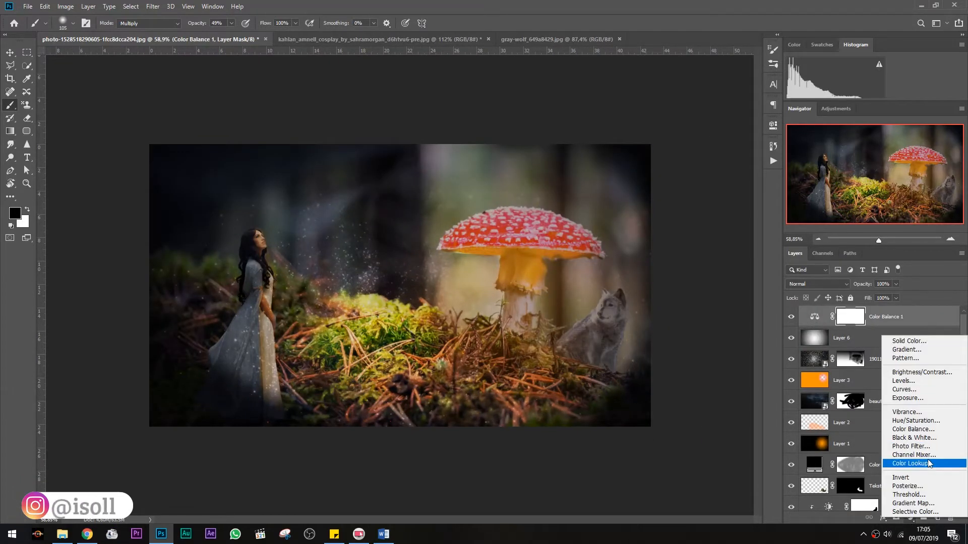
click(912, 454)
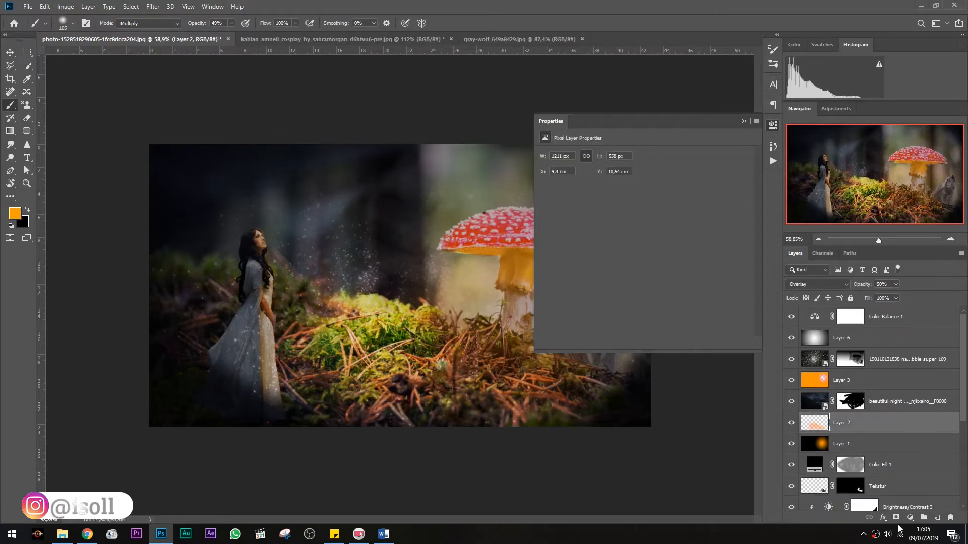
click(910, 517)
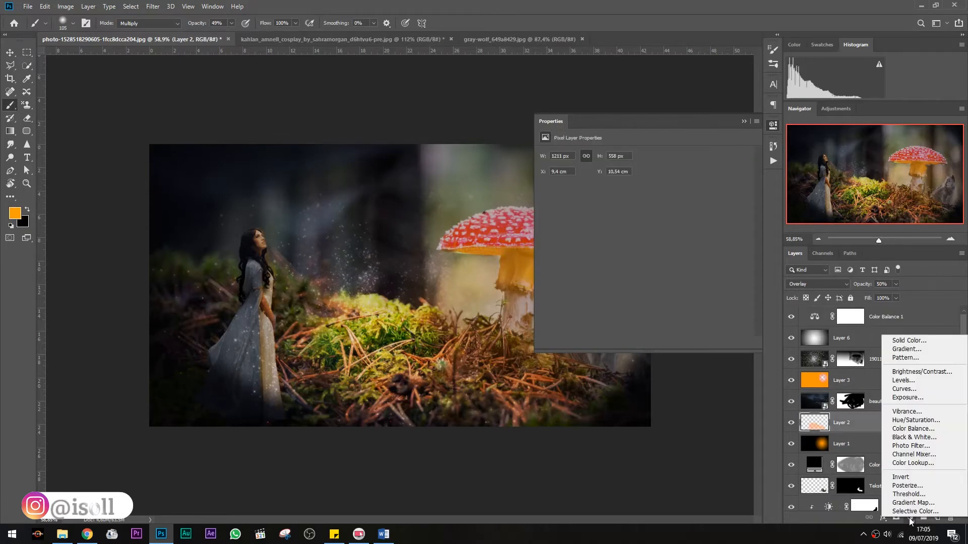
click(915, 420)
drag(644, 210, 636, 233)
drag(644, 193, 634, 213)
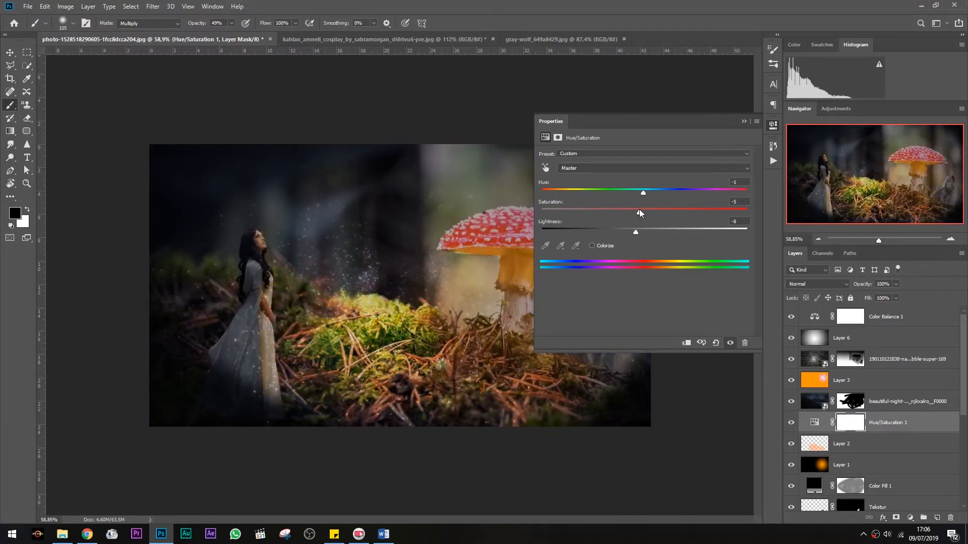
click(744, 122)
Enlarge the brush to about 306 px and paint black on the star layer's mask to fade particles in the upper left
scroll(594, 230, up, 6)
scroll(592, 230, down, 4)
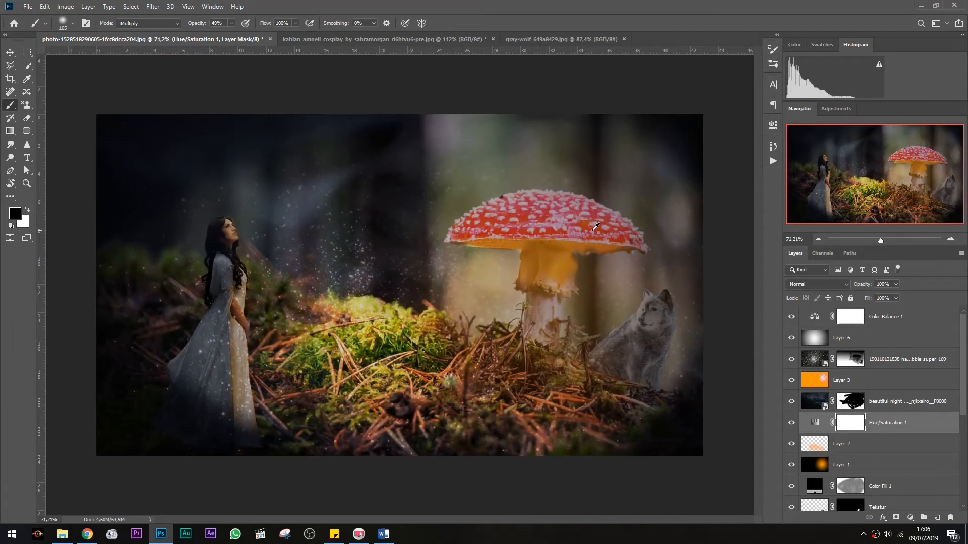
scroll(595, 229, down, 1)
click(845, 361)
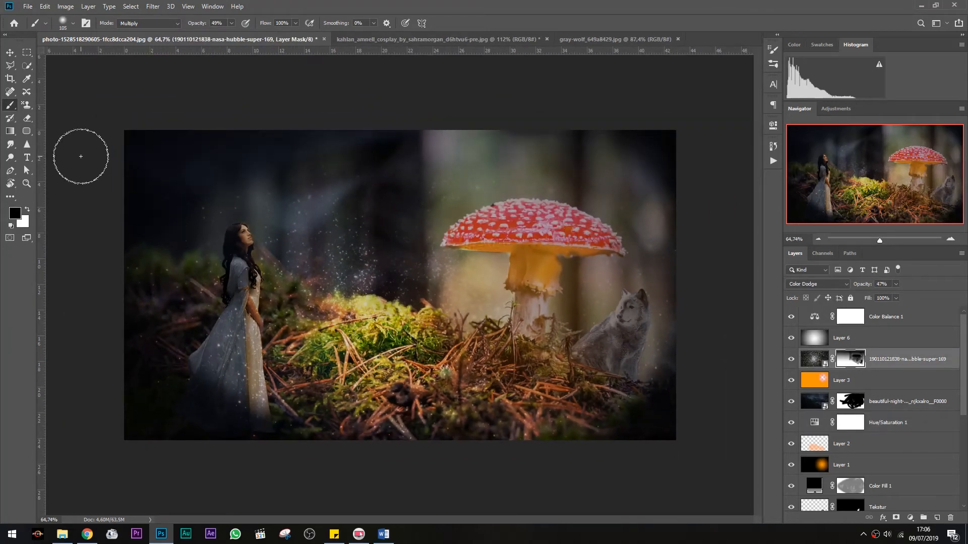
right_click(337, 210)
drag(438, 233, 410, 231)
key(Return)
mouse_move(255, 175)
mouse_down()
mouse_move(505, 207)
mouse_move(609, 315)
mouse_move(280, 158)
mouse_move(264, 249)
mouse_move(353, 271)
mouse_up()
mouse_move(220, 206)
mouse_down()
mouse_move(320, 186)
mouse_move(364, 232)
mouse_move(360, 207)
mouse_up()
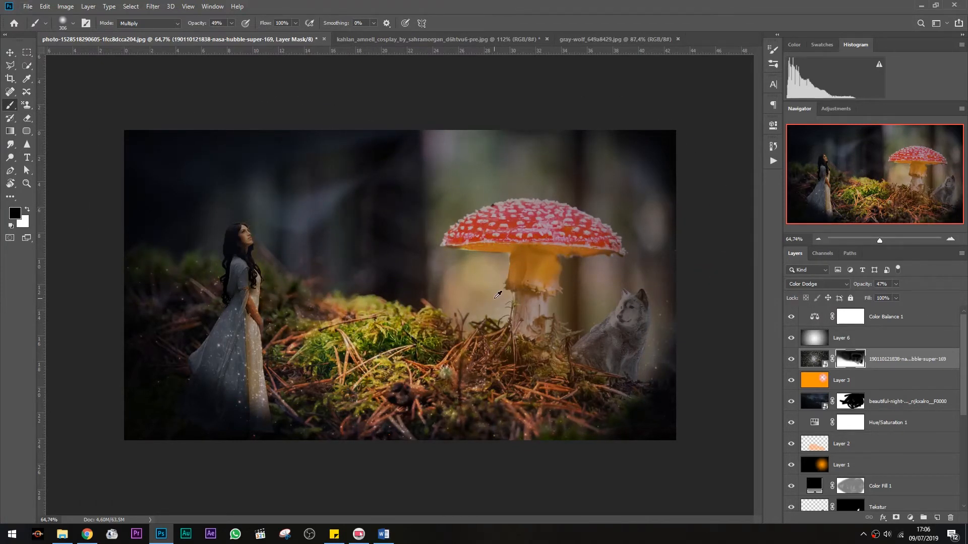
Reopen the Color Balance 1 adjustment and adjust its Yellow–Blue midtone balance
scroll(494, 299, down, 1)
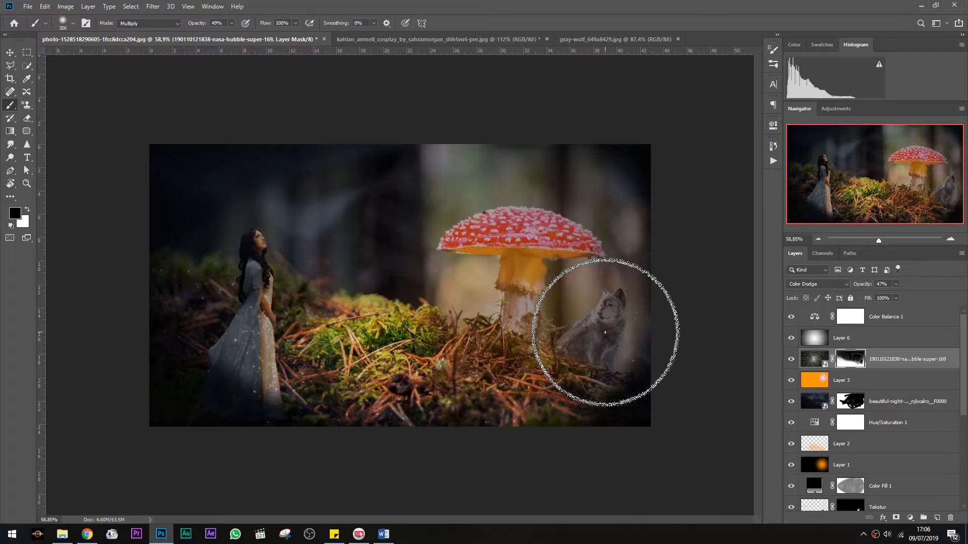
click(840, 337)
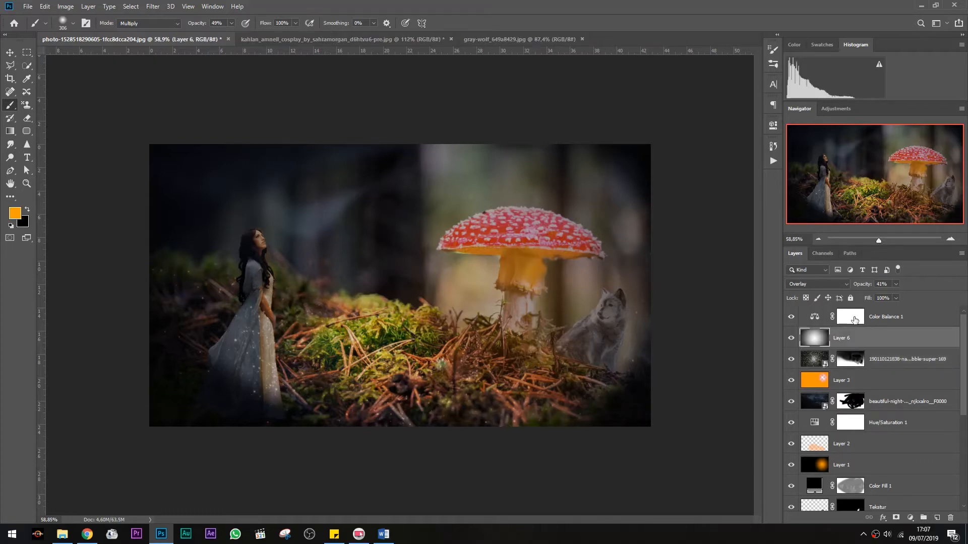
click(846, 320)
double_click(814, 318)
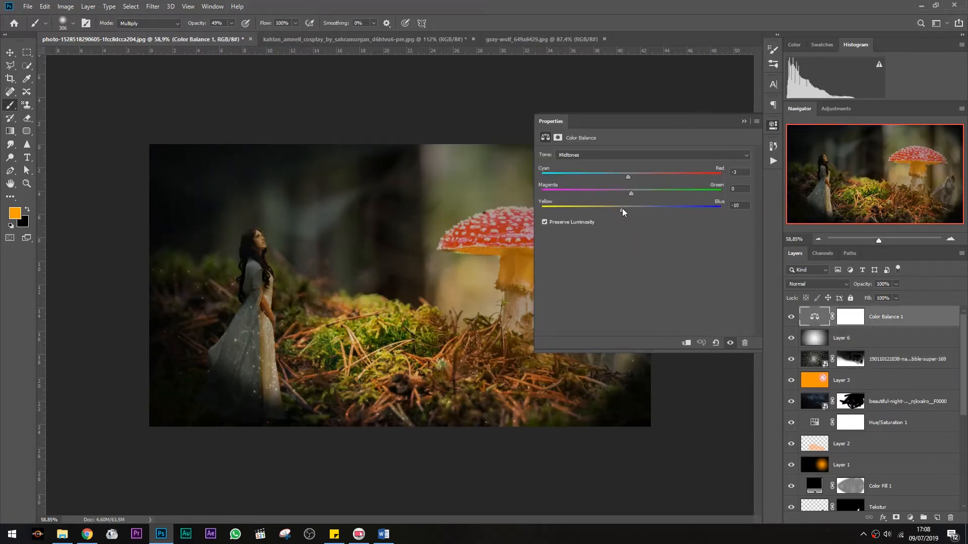
drag(615, 214, 625, 236)
click(744, 122)
Toggle the night sky and Hue/Saturation layers' visibility to compare the result
scroll(517, 309, up, 2)
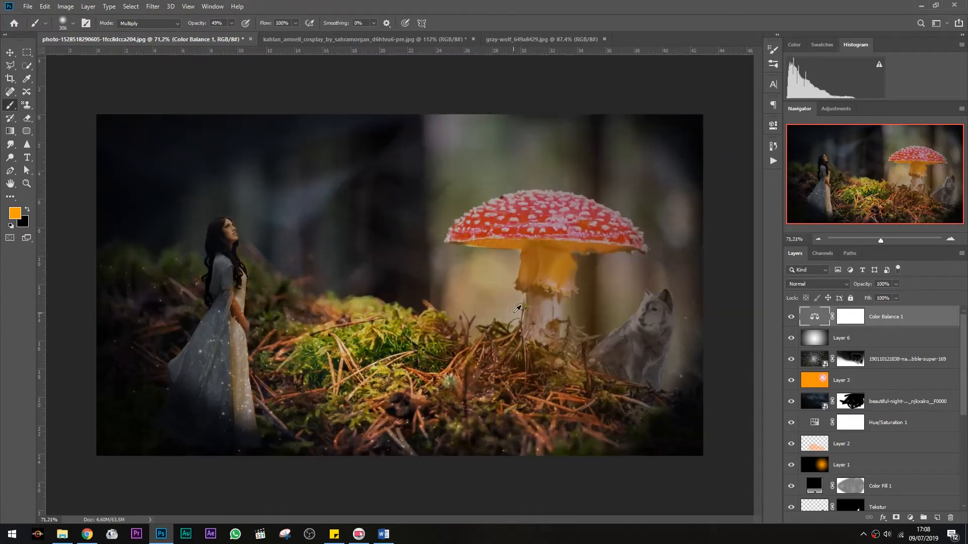
scroll(517, 308, down, 2)
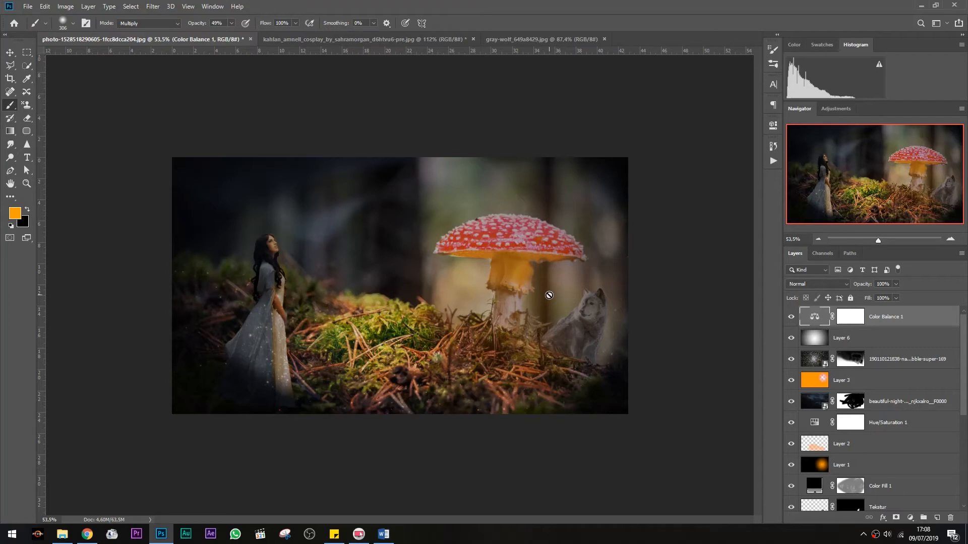
click(790, 401)
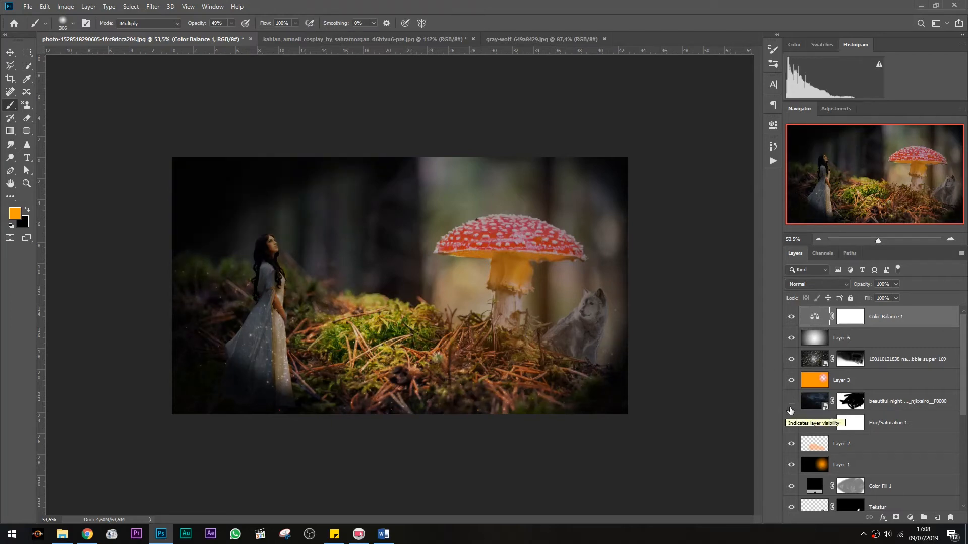
scroll(791, 426, down, 1)
click(791, 423)
scroll(793, 434, down, 3)
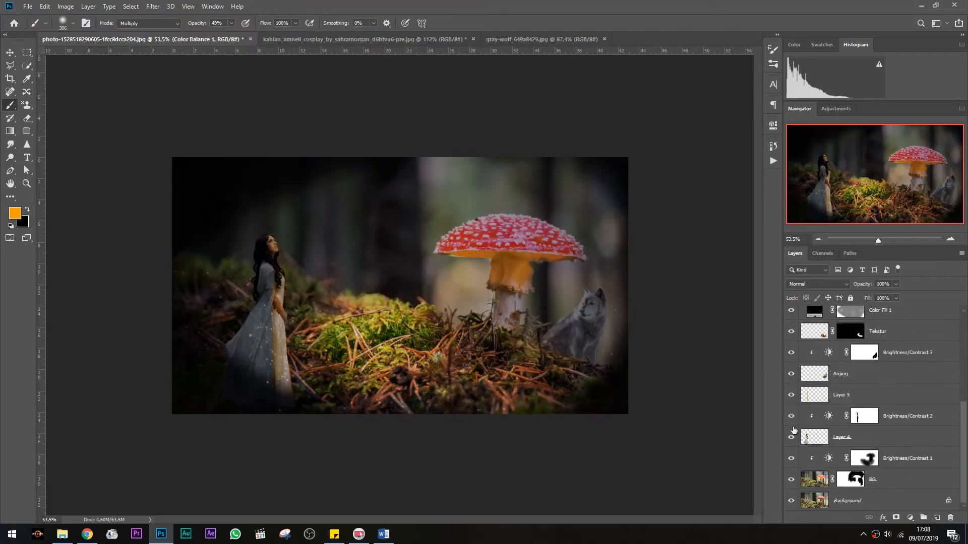
Toggle the visibility of the background, mask and glow layers on and off to compare the composite
click(792, 480)
click(791, 500)
click(792, 500)
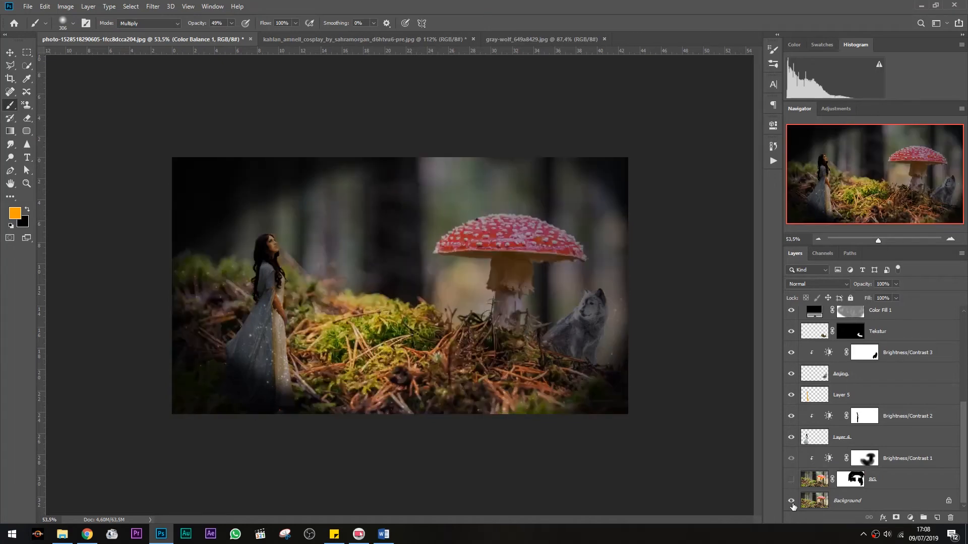
click(792, 480)
scroll(793, 486, up, 1)
scroll(793, 487, up, 2)
click(791, 353)
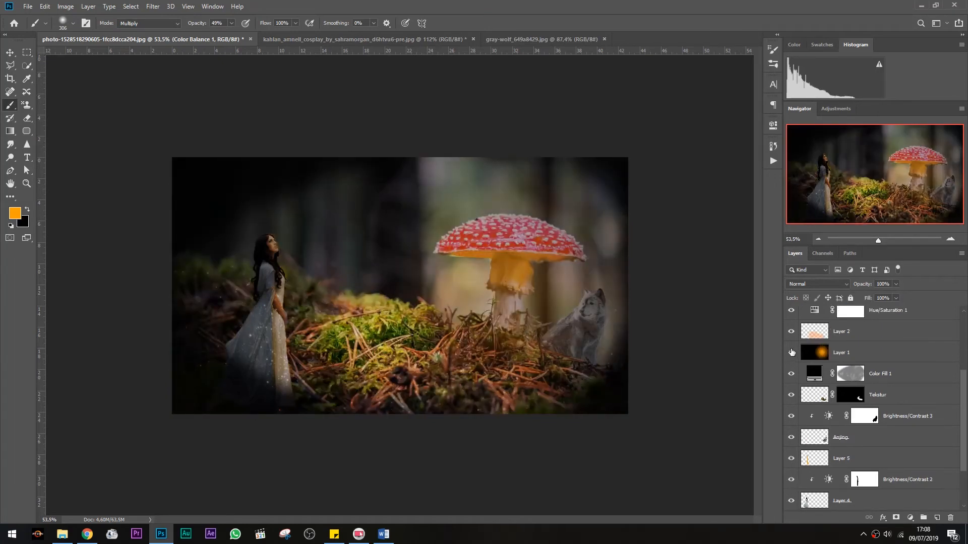
scroll(791, 352, up, 2)
click(791, 331)
scroll(790, 335, up, 4)
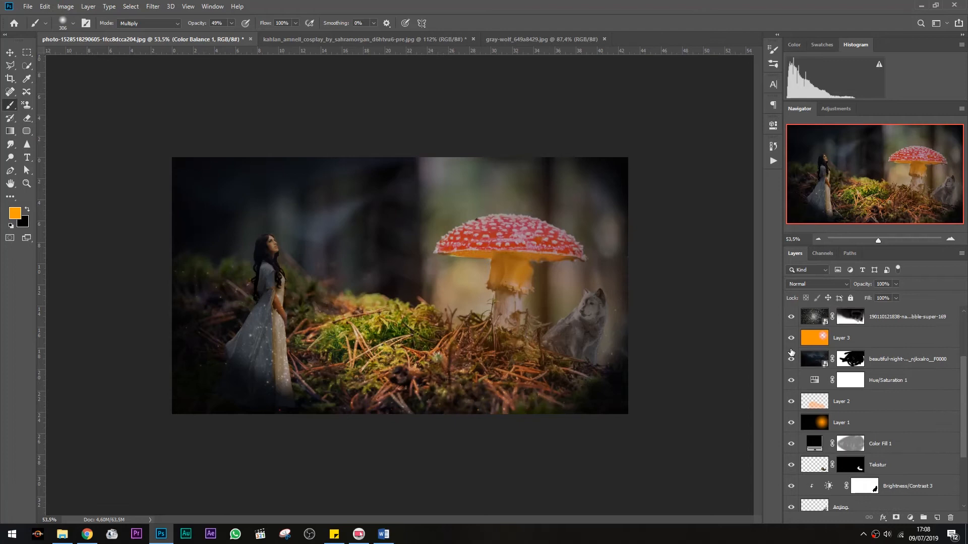
scroll(781, 358, down, 8)
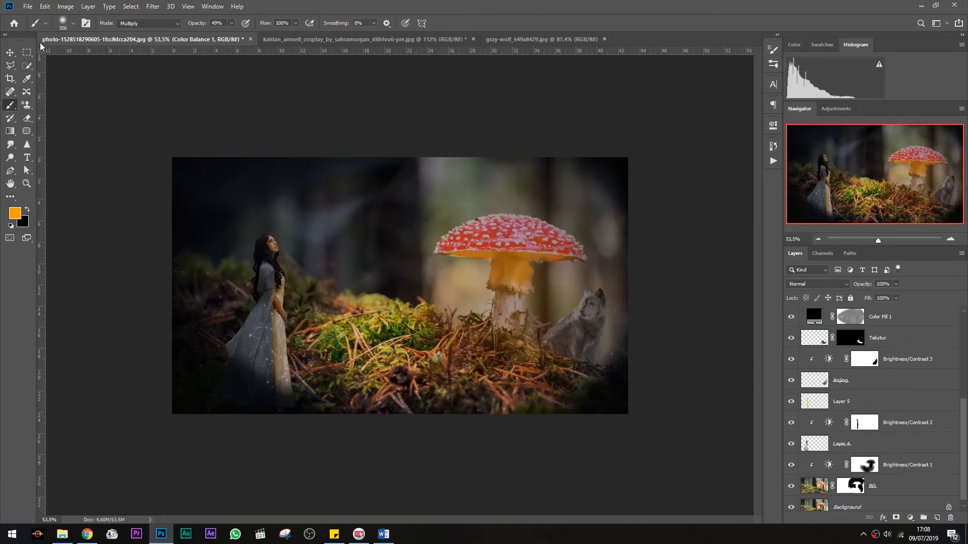
Save the finished composition as a flattened copy named JOS.jpg
click(28, 6)
mouse_move(57, 152)
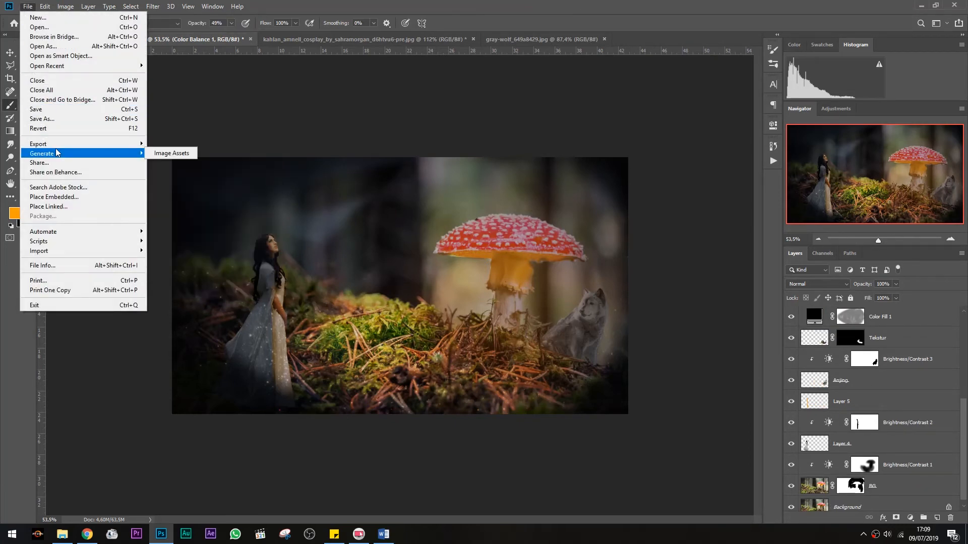
click(45, 119)
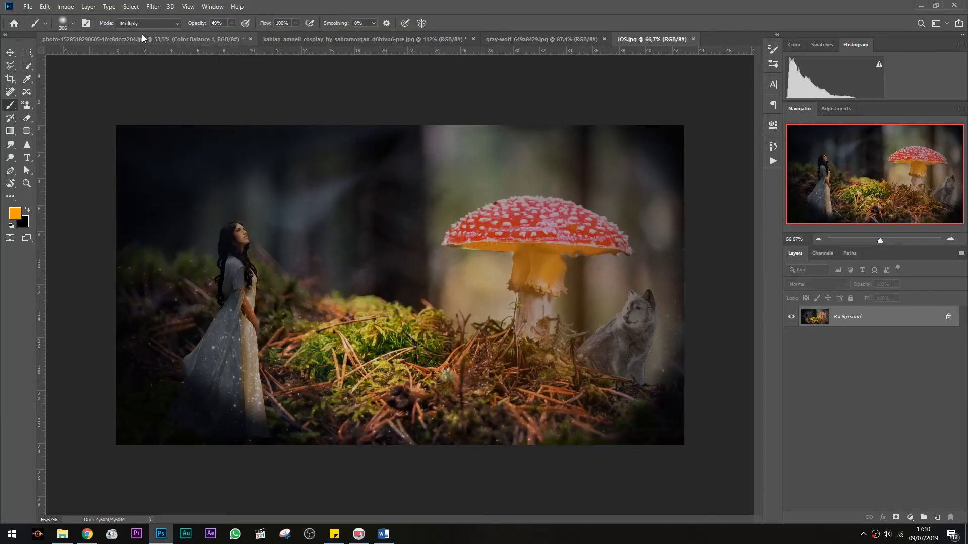
Apply a Tilt-Shift blur of about 6 px to JOS.jpg, widening the focus band around the woman, mushroom and wolf
click(153, 6)
mouse_move(235, 131)
click(316, 164)
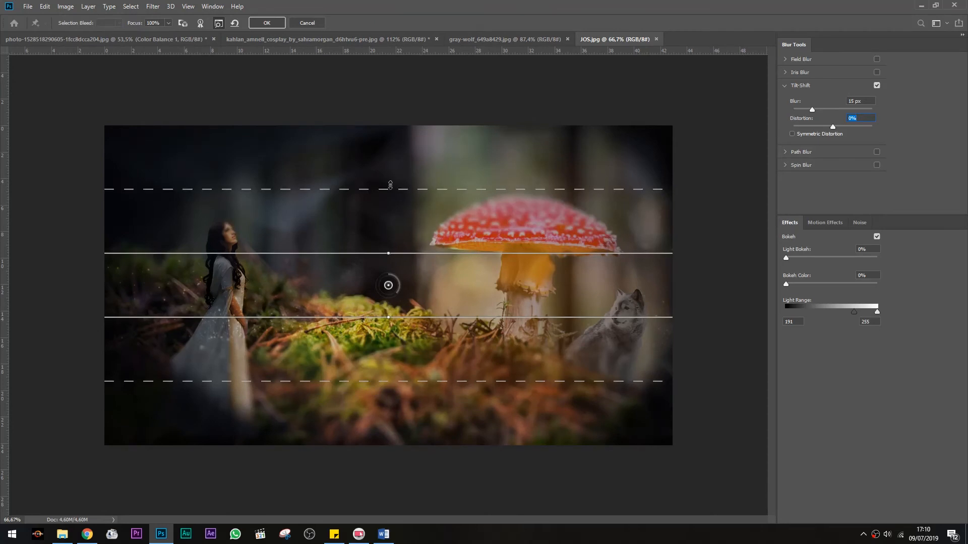
drag(389, 254, 389, 253)
drag(480, 255, 482, 230)
drag(486, 320, 484, 349)
drag(482, 412, 482, 438)
drag(474, 352, 473, 384)
drag(497, 282, 497, 270)
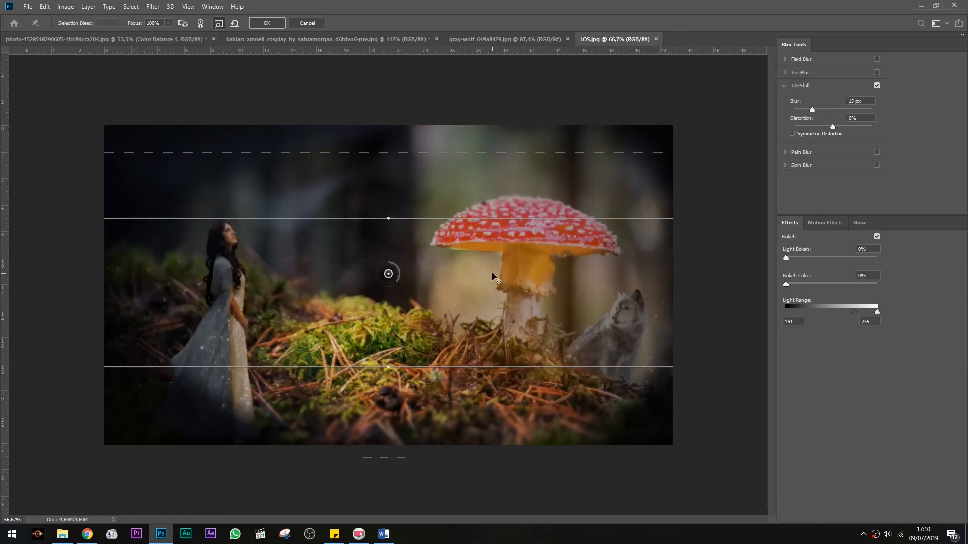
drag(812, 109, 803, 111)
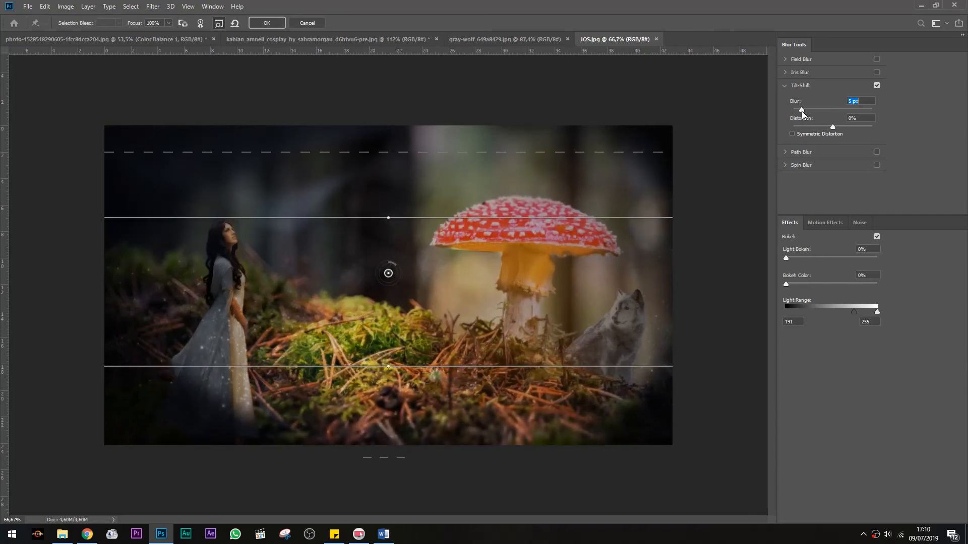
click(260, 21)
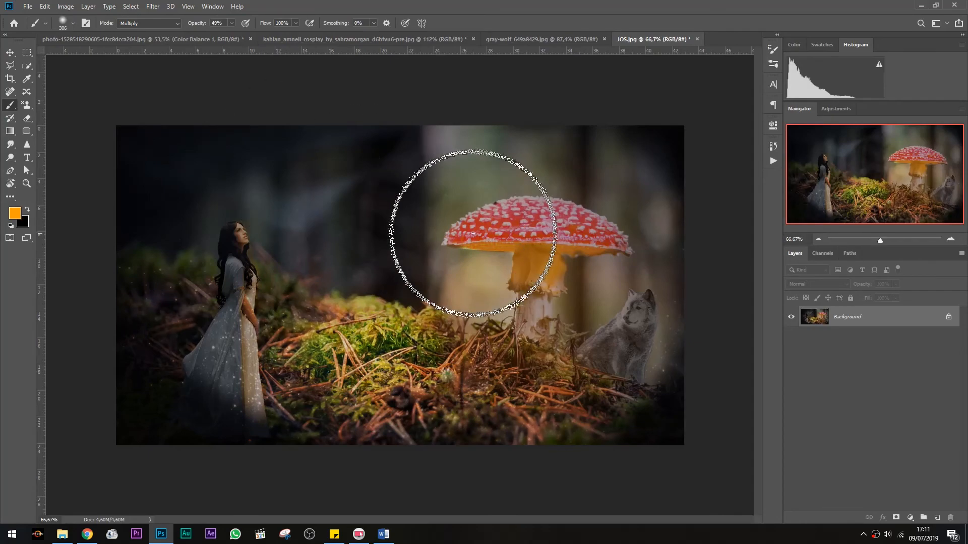